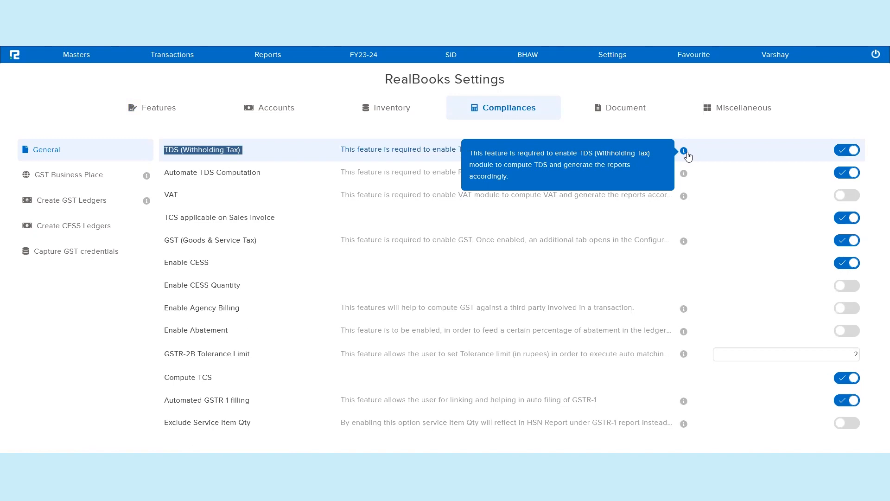
Step: Review the TDS (Withholding Tax) and Automate TDS Computation settings in the Compliances settings
{"action": "triple_click", "coordinate": [241, 151]}
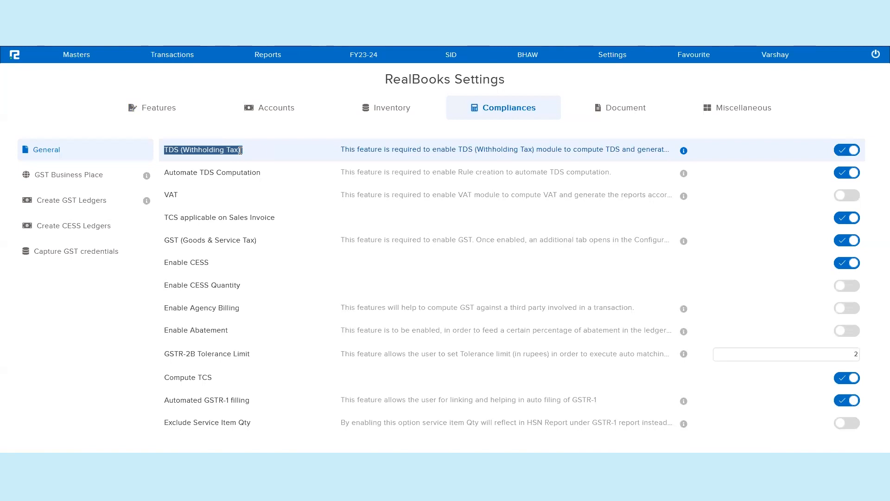
{"action": "triple_click", "coordinate": [191, 176]}
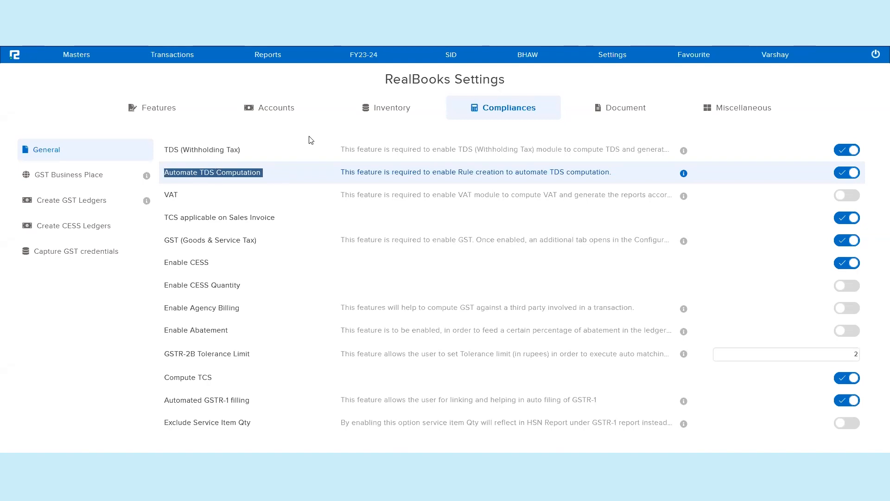
{"action": "left_click", "coordinate": [288, 78]}
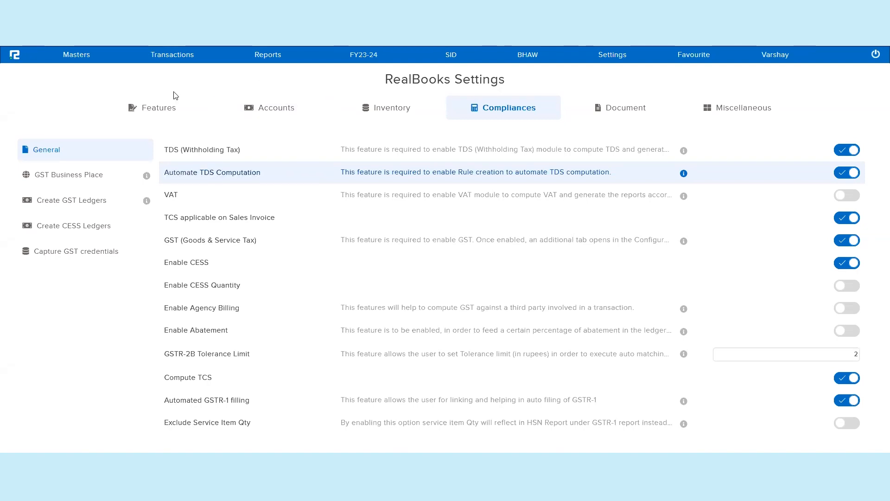
Step: Start creating a new ledger master and name it TDS @ 194I
{"action": "left_click", "coordinate": [76, 54]}
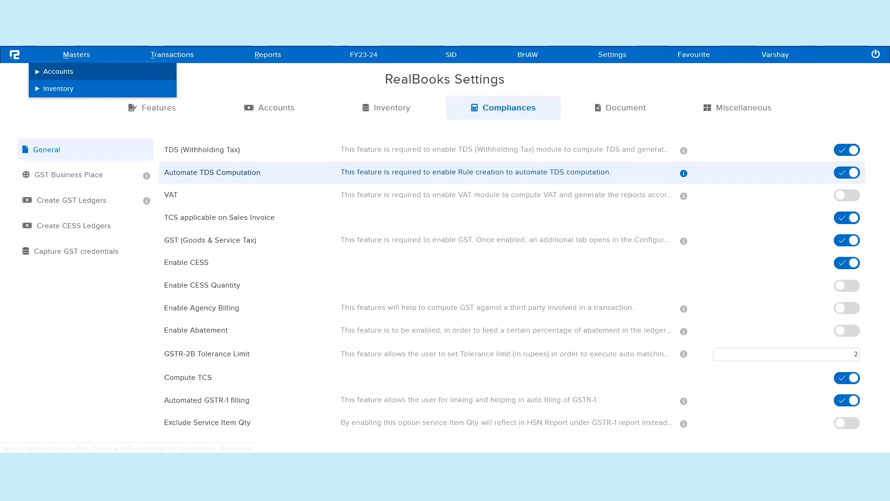
{"action": "left_click", "coordinate": [60, 73]}
{"action": "left_click", "coordinate": [64, 107]}
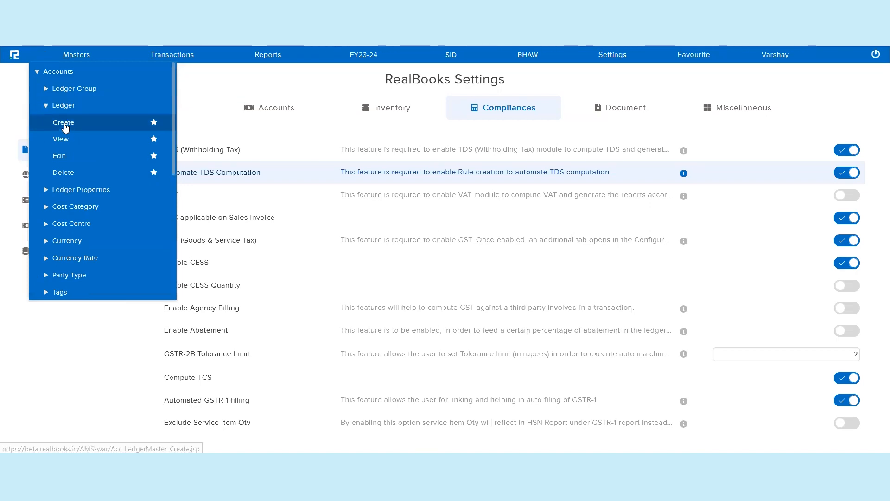
{"action": "left_click", "coordinate": [64, 123]}
{"action": "left_click", "coordinate": [213, 153]}
{"action": "type", "text": "TD"}
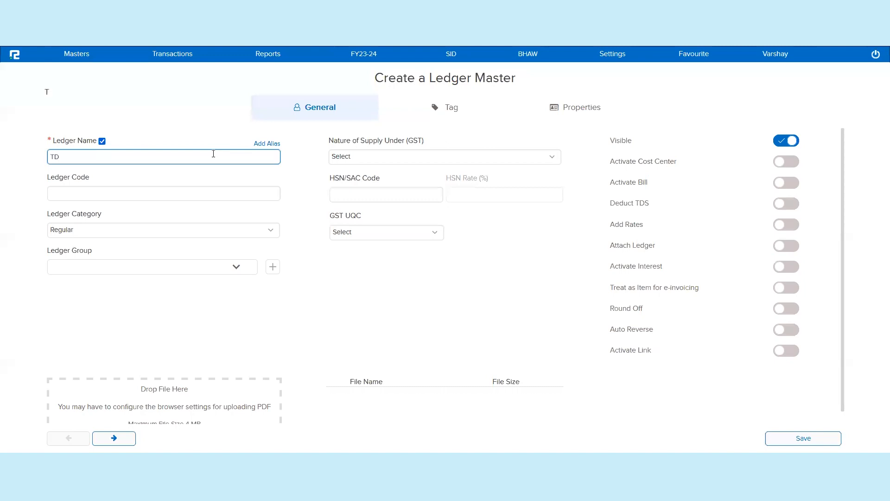
{"action": "type", "text": "S "}
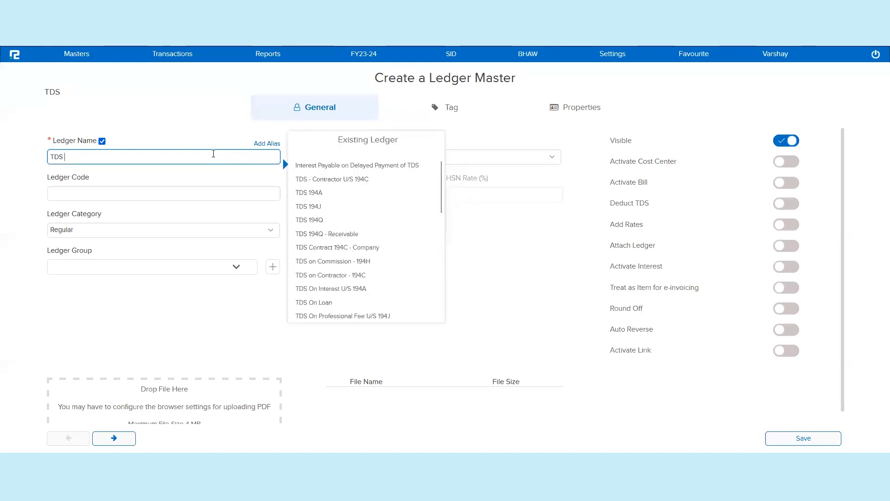
{"action": "type", "text": "@ 194I"}
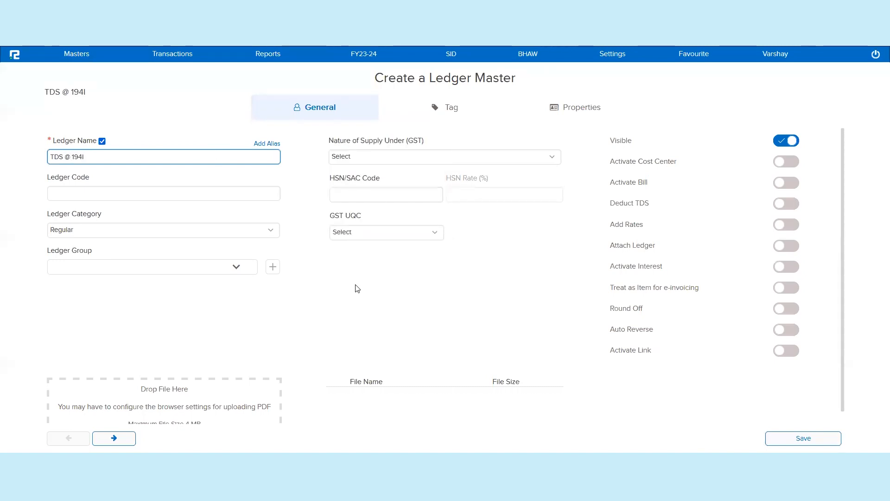
Step: Set the ledger group to Duties & Taxes and the ledger category to Tax
{"action": "left_click", "coordinate": [208, 265]}
{"action": "left_click", "coordinate": [153, 270]}
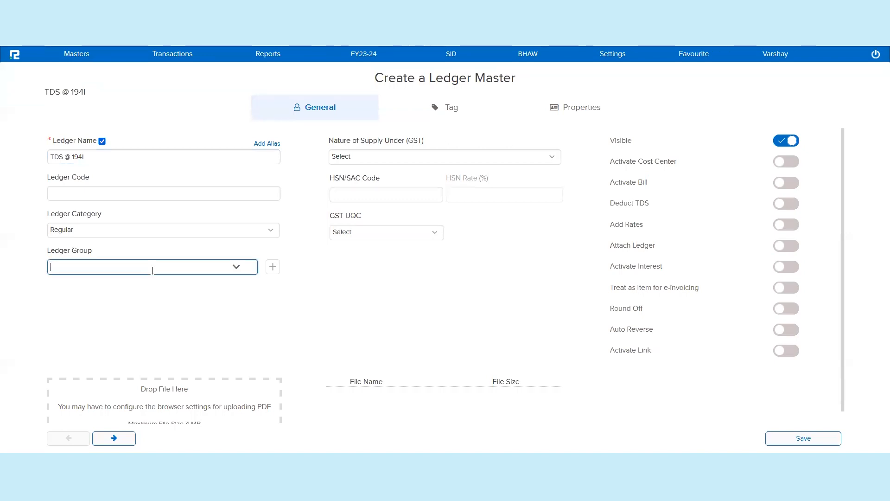
{"action": "type", "text": "dut"}
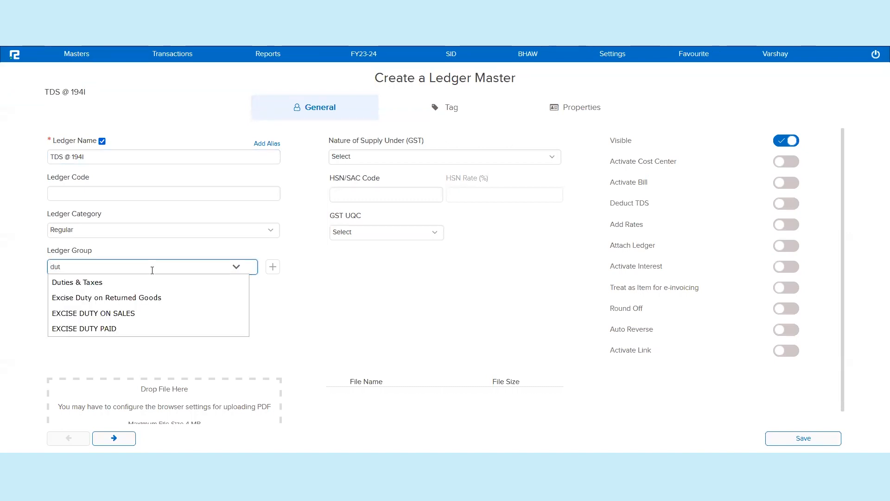
{"action": "left_click", "coordinate": [170, 286]}
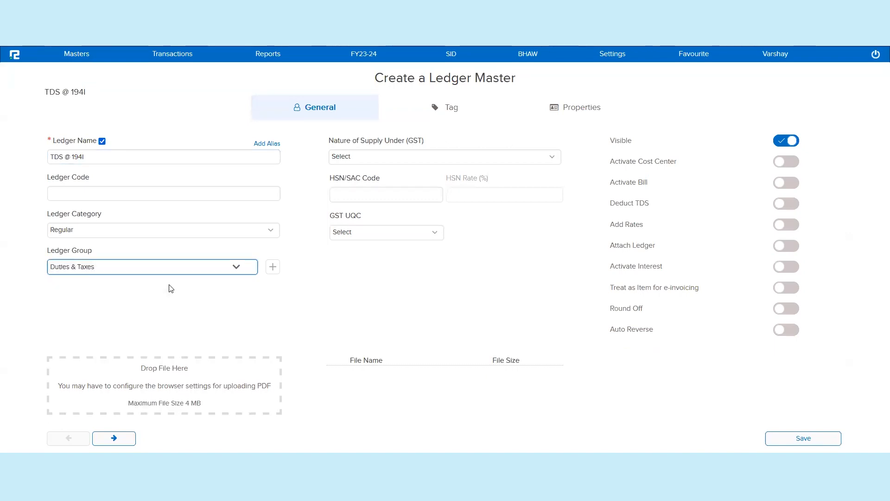
{"action": "left_click", "coordinate": [141, 234]}
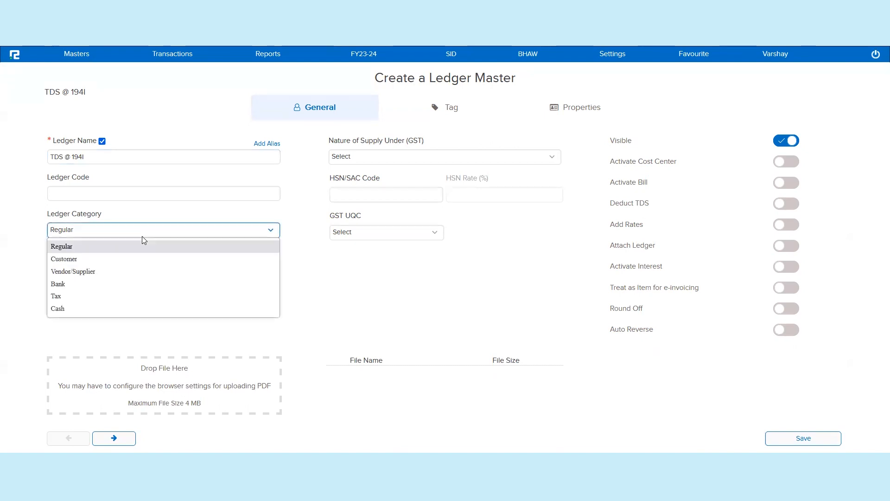
{"action": "left_click", "coordinate": [106, 299]}
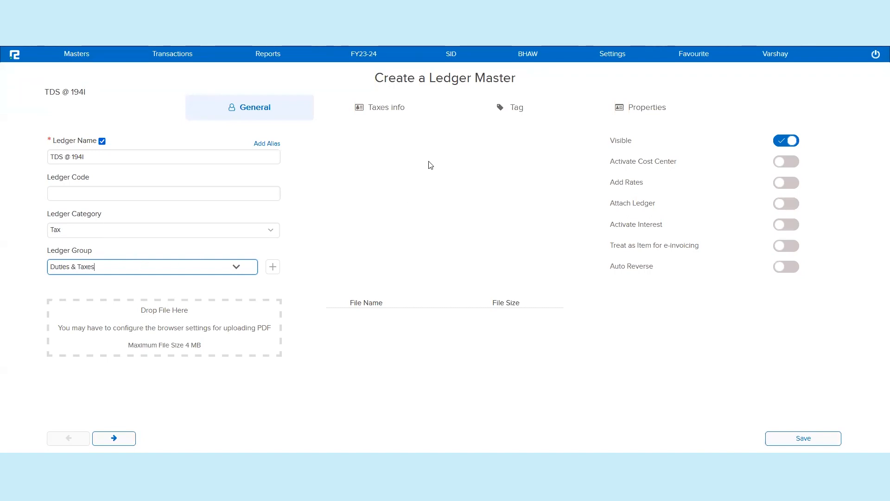
Step: In the ledger's tax info, set the Nature of Tax to TDS and the rate to 10%
{"action": "left_click", "coordinate": [388, 109]}
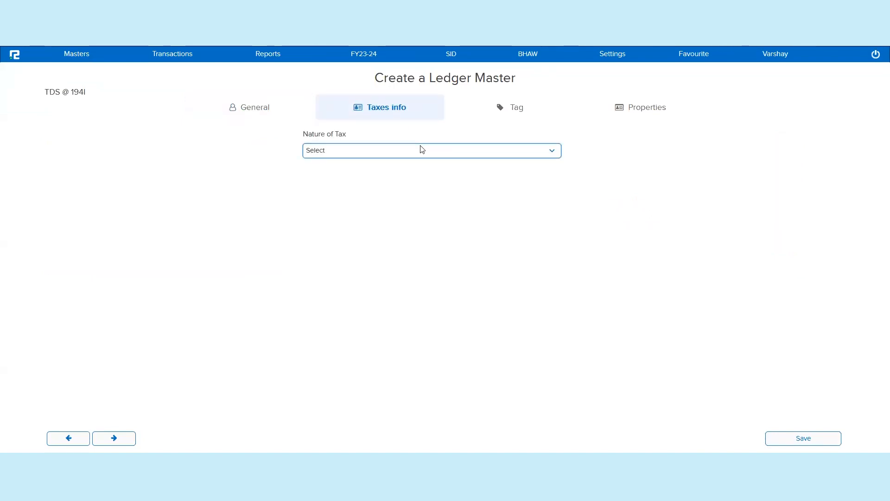
{"action": "left_click", "coordinate": [422, 149]}
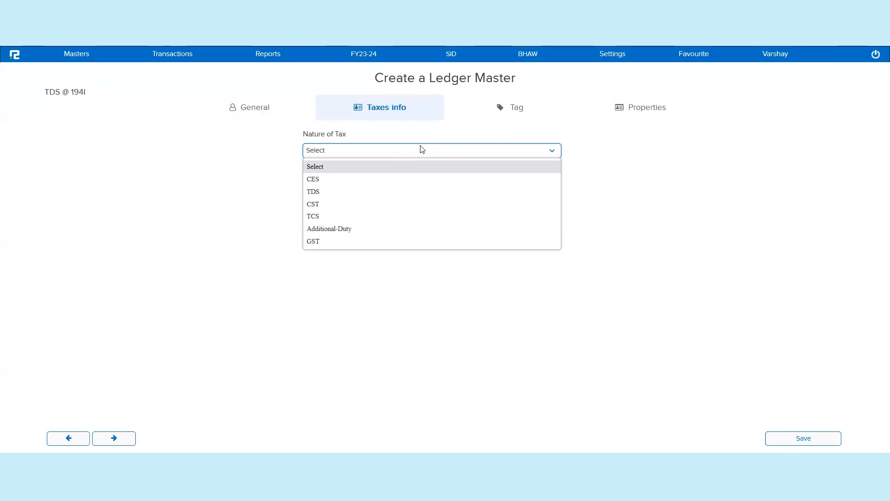
{"action": "left_click_drag", "start_coordinate": [55, 91], "coordinate": [42, 93]}
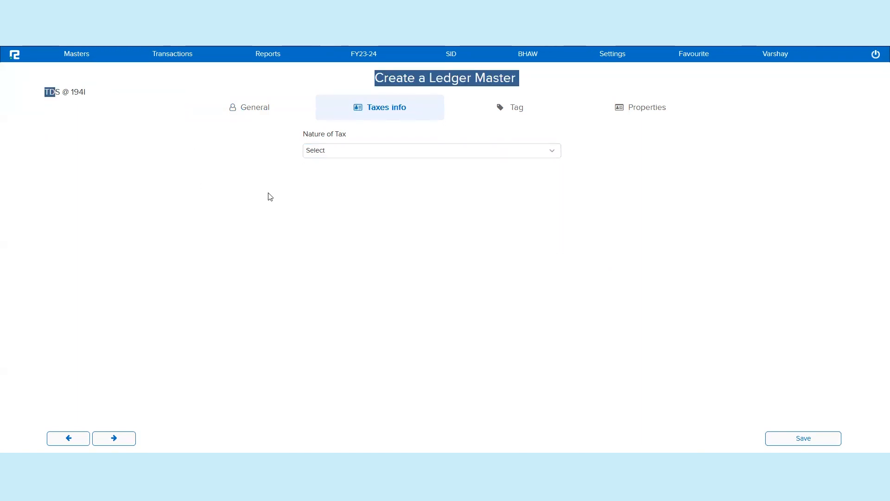
{"action": "left_click", "coordinate": [332, 156]}
{"action": "left_click", "coordinate": [330, 191]}
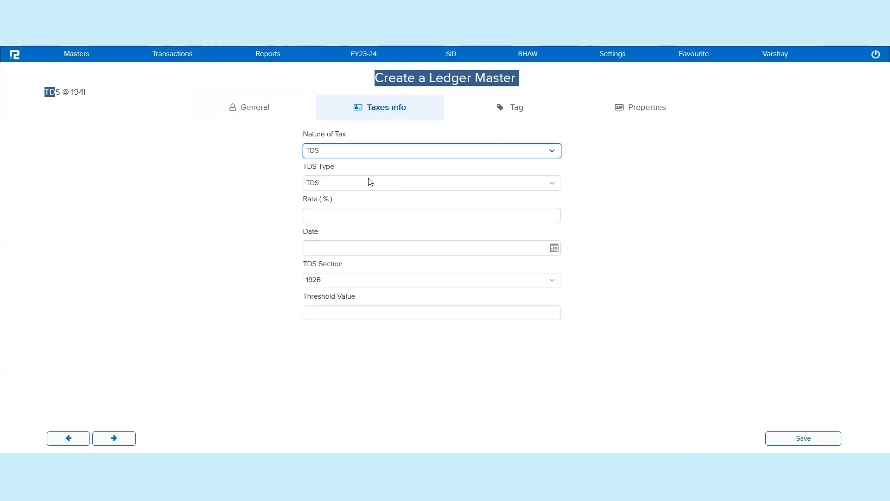
{"action": "left_click", "coordinate": [430, 214]}
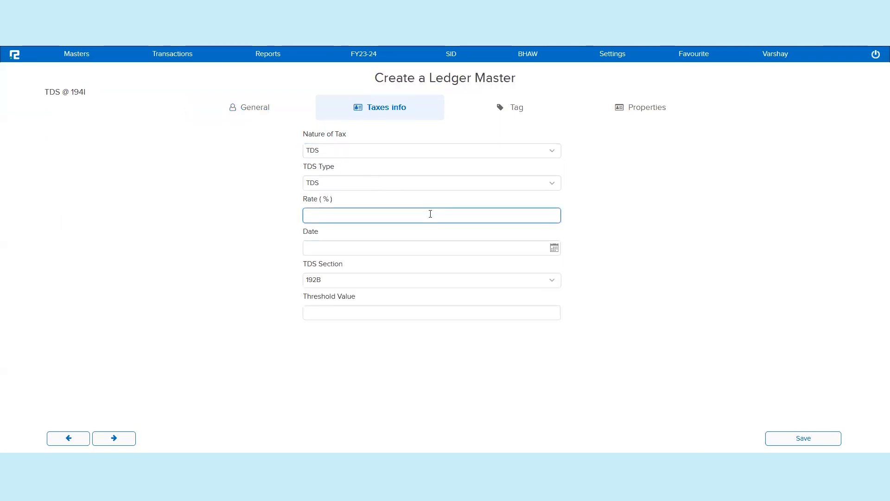
{"action": "type", "text": "10"}
Step: Set the tax date to 01-04-2023 and the TDS section to 194I
{"action": "left_click", "coordinate": [531, 247]}
{"action": "type", "text": "1-4-"}
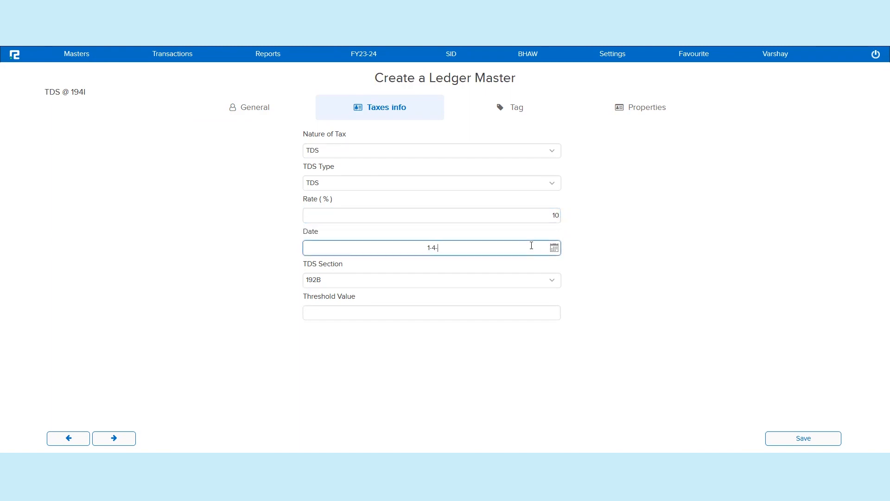
{"action": "type", "text": "2023"}
{"action": "left_click", "coordinate": [543, 280]}
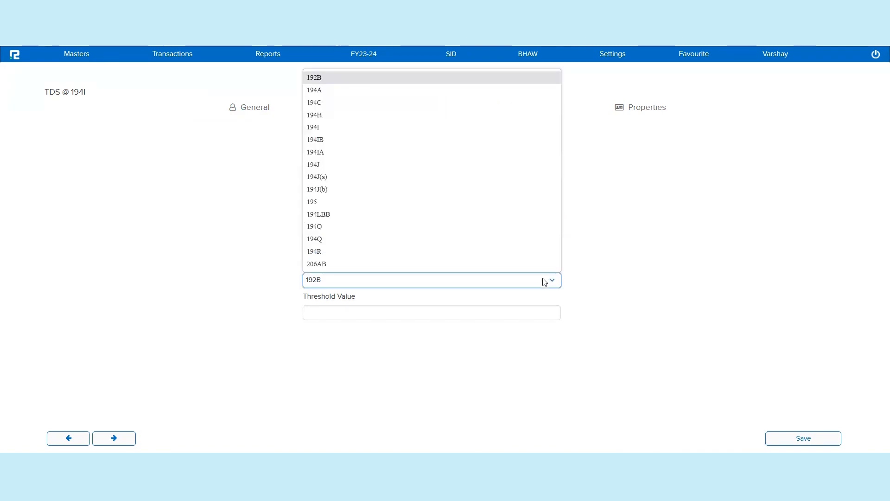
{"action": "left_click", "coordinate": [391, 128]}
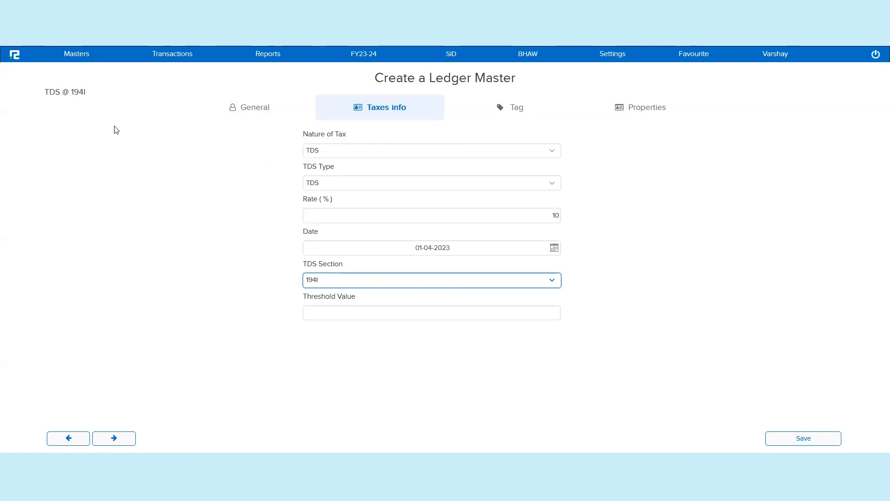
Step: Open the ledger edit listing and filter it for tds ledgers
{"action": "left_click", "coordinate": [70, 58]}
{"action": "left_click", "coordinate": [77, 73]}
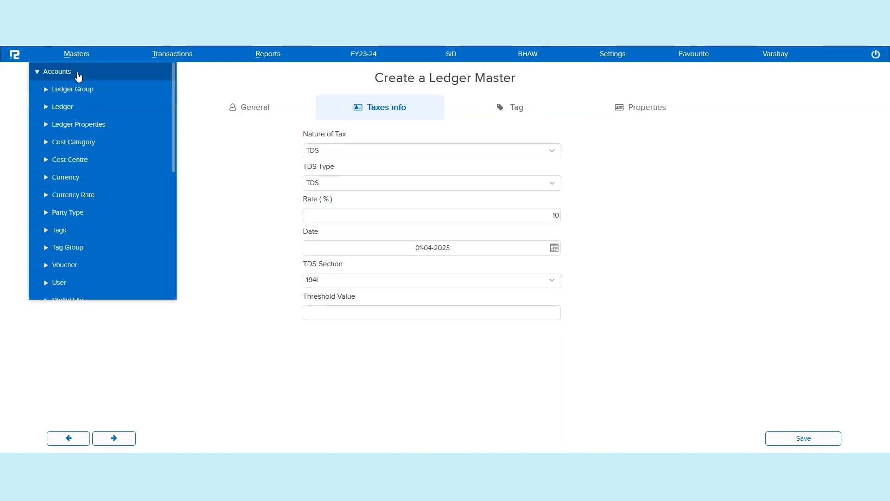
{"action": "left_click", "coordinate": [74, 107]}
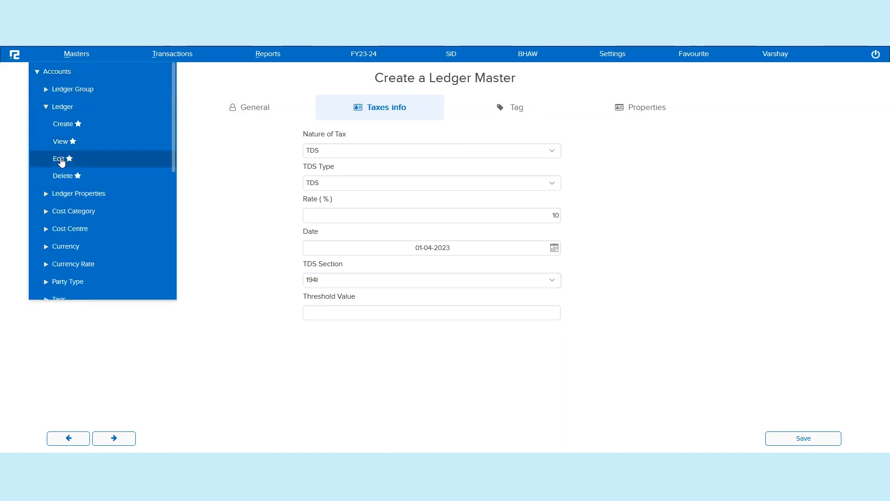
{"action": "left_click", "coordinate": [61, 159]}
{"action": "left_click", "coordinate": [399, 72]}
{"action": "type", "text": "tds"}
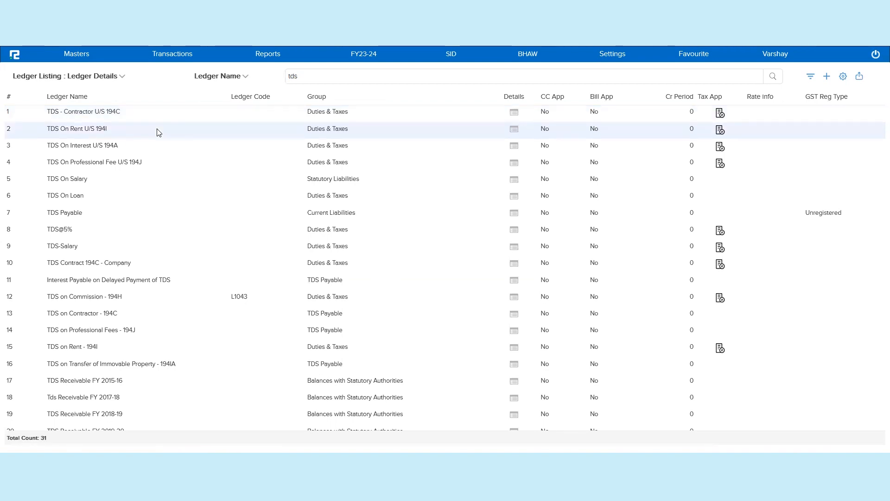
Step: Open the TDS On Rent U/S 194I ledger and review its rates and tax info, then close it
{"action": "double_click", "coordinate": [159, 133]}
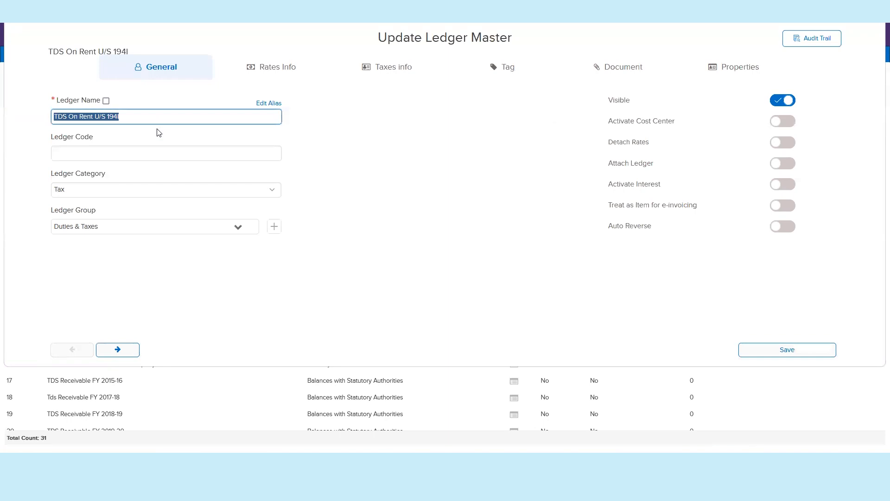
{"action": "left_click", "coordinate": [283, 70]}
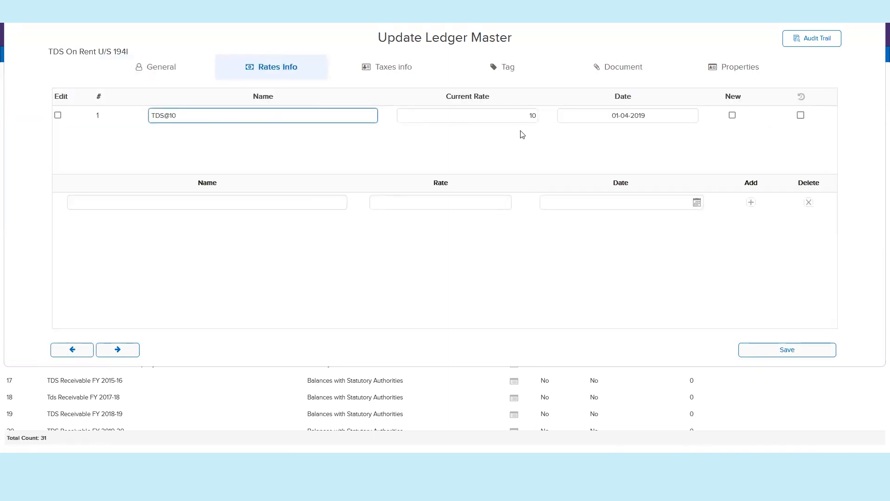
{"action": "double_click", "coordinate": [536, 114]}
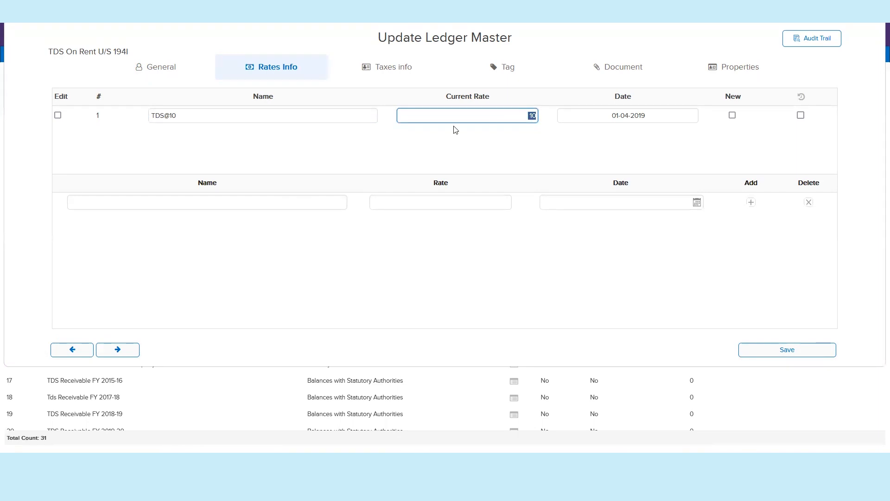
{"action": "left_click", "coordinate": [396, 76]}
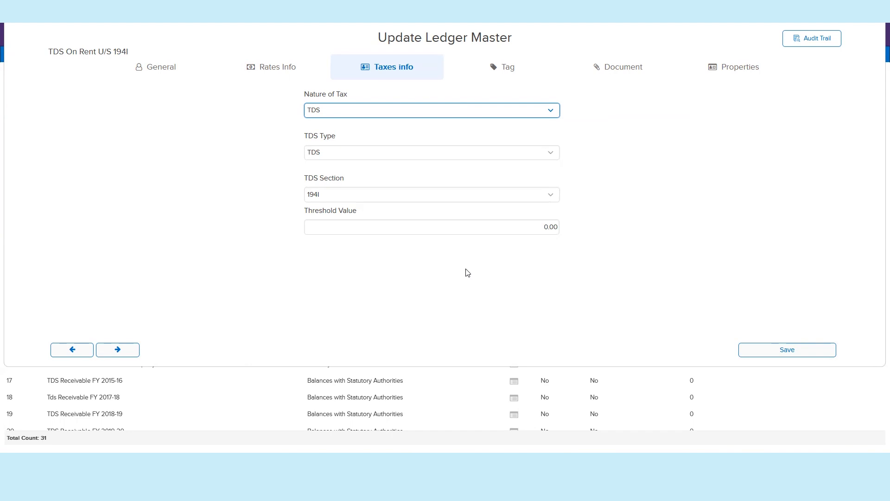
{"action": "key", "text": "Escape"}
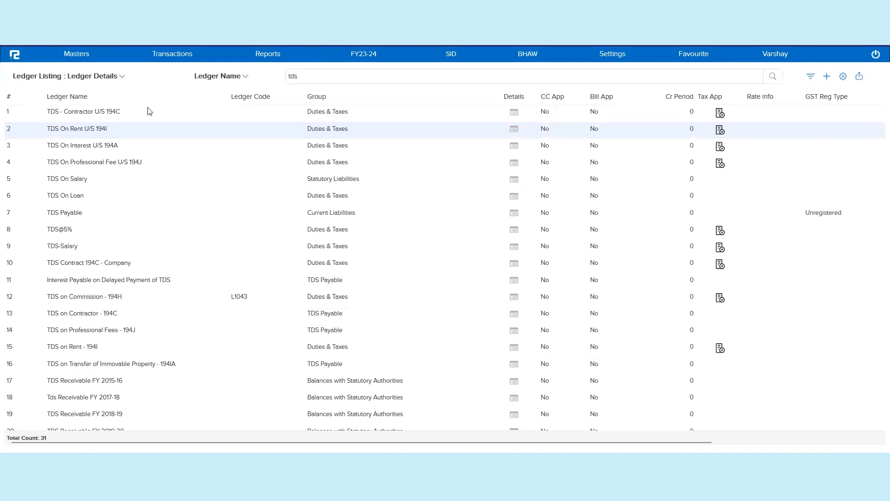
Step: Open voucher transaction entry and switch the branch to CALCUTTA
{"action": "left_click", "coordinate": [174, 60]}
{"action": "left_click", "coordinate": [163, 73]}
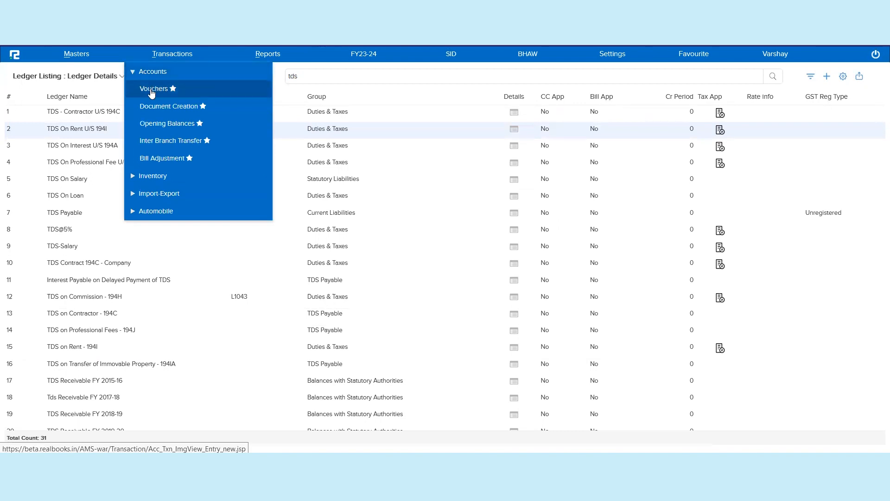
{"action": "left_click", "coordinate": [151, 91]}
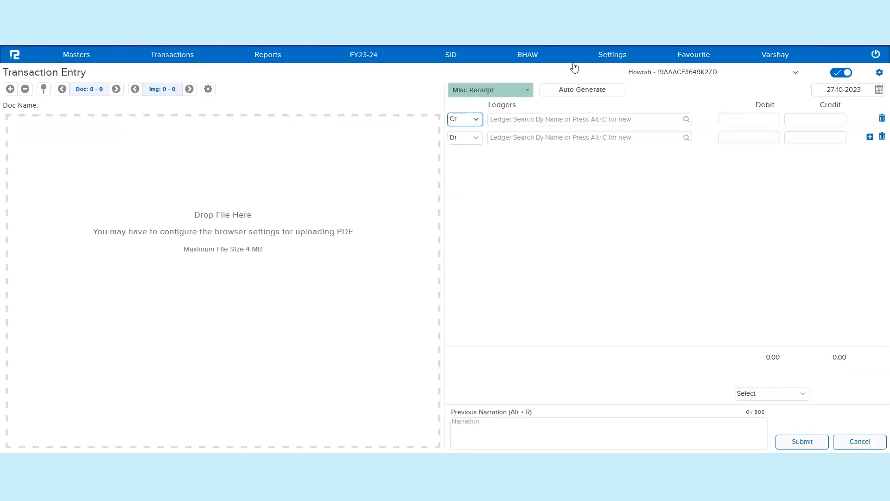
{"action": "left_click", "coordinate": [536, 56]}
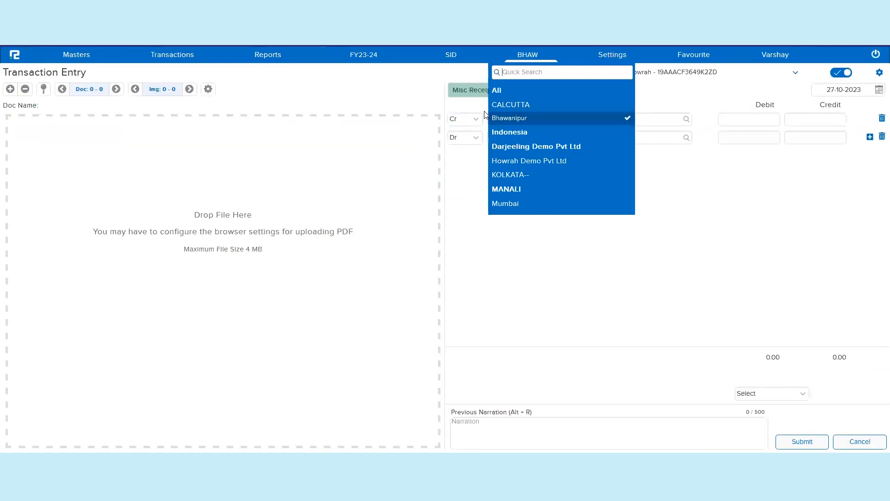
{"action": "left_click", "coordinate": [529, 104]}
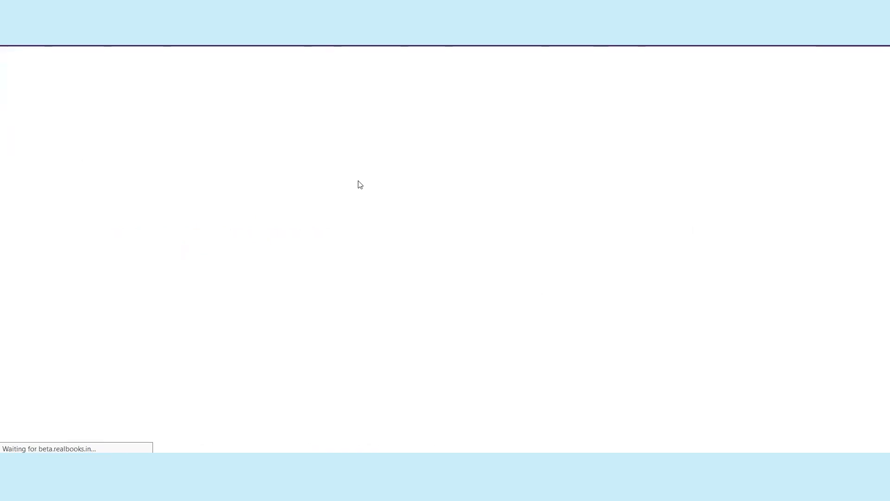
{"action": "left_click", "coordinate": [129, 92]}
{"action": "left_click", "coordinate": [130, 93]}
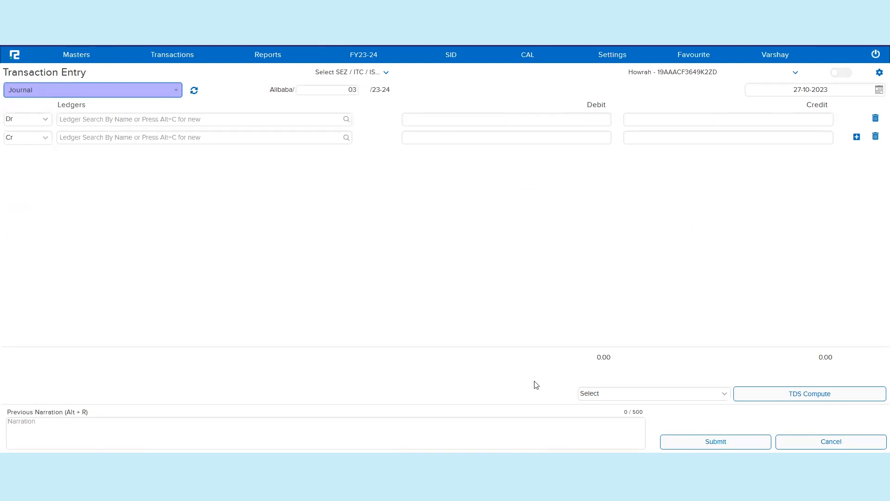
{"action": "left_click", "coordinate": [806, 400]}
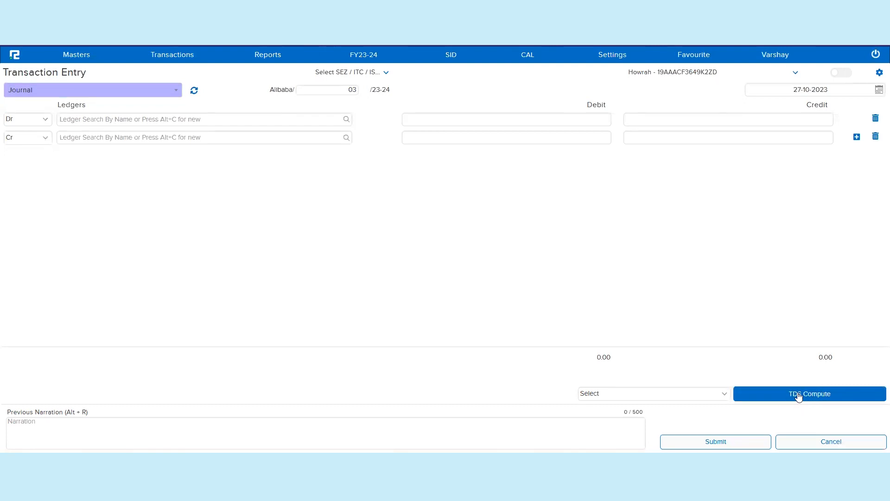
{"action": "left_click", "coordinate": [157, 91]}
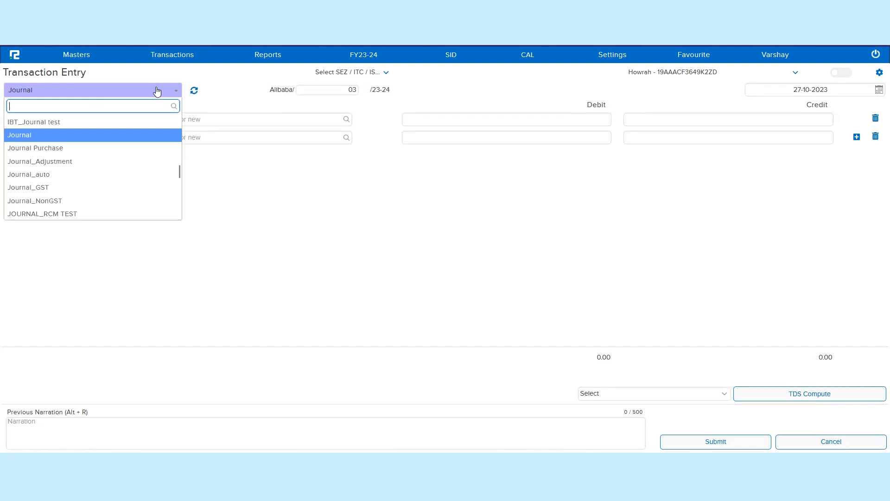
{"action": "left_click", "coordinate": [97, 140]}
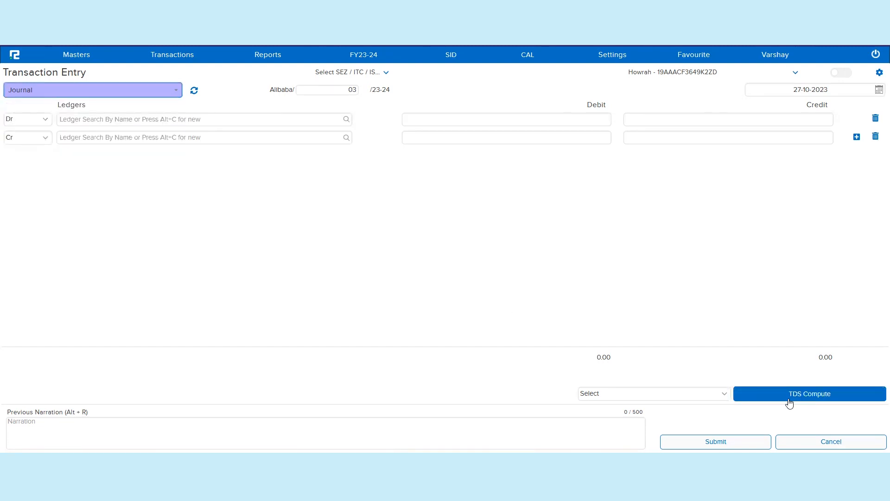
Step: Open the transaction configuration for the Journal nature of transaction and the Journal voucher type
{"action": "left_click", "coordinate": [613, 56]}
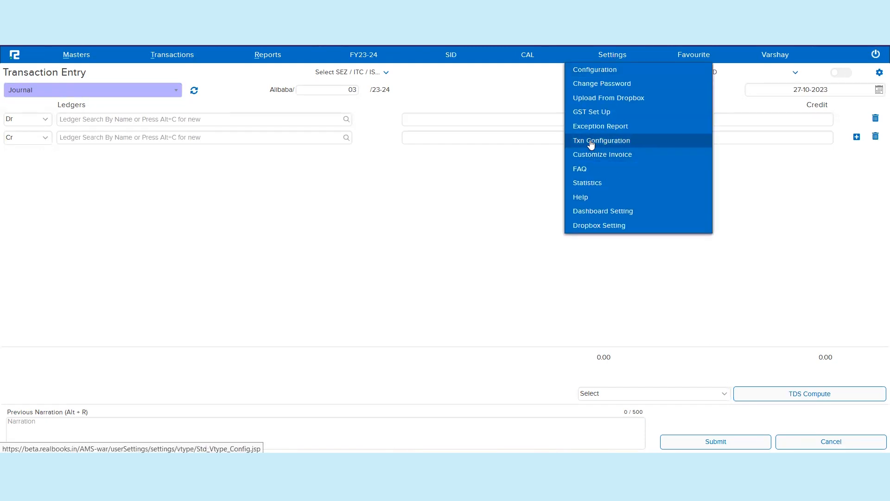
{"action": "right_click", "coordinate": [590, 144]}
{"action": "left_click", "coordinate": [311, 109]}
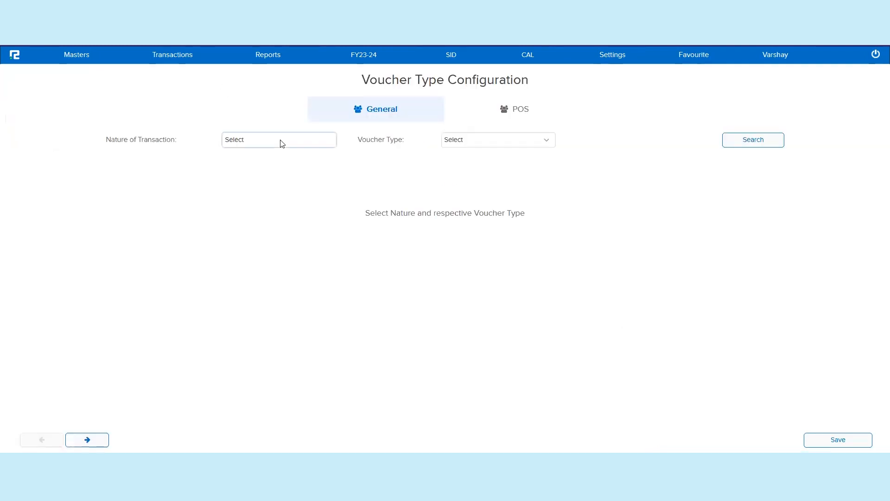
{"action": "left_click", "coordinate": [280, 140]}
{"action": "scroll", "coordinate": [267, 343], "scroll_direction": "down", "scroll_amount": 3}
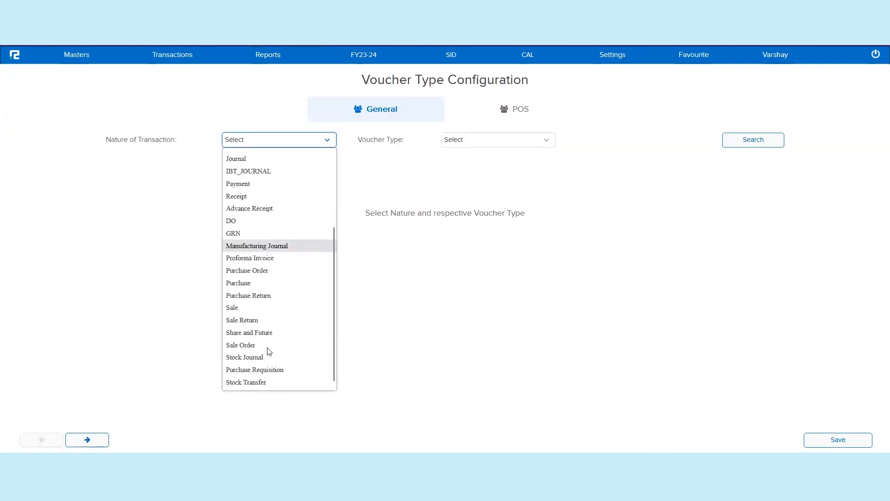
{"action": "scroll", "coordinate": [245, 157], "scroll_direction": "up", "scroll_amount": 1}
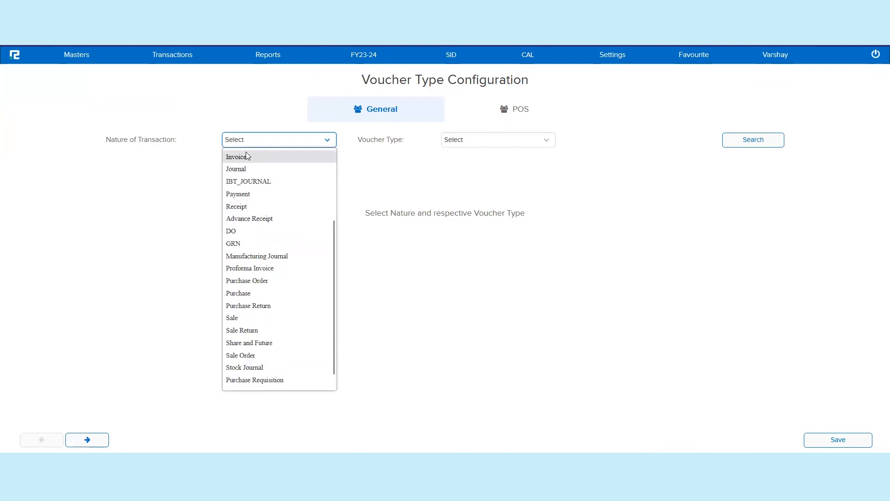
{"action": "left_click", "coordinate": [246, 171]}
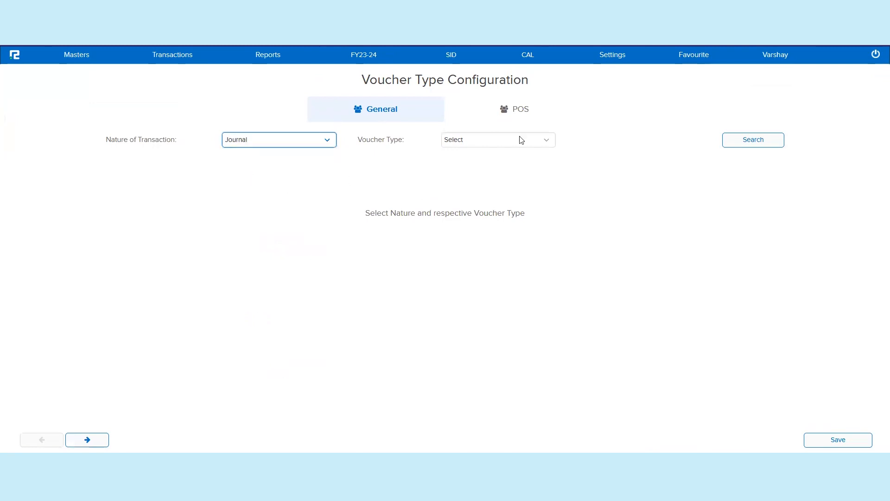
{"action": "left_click", "coordinate": [495, 144]}
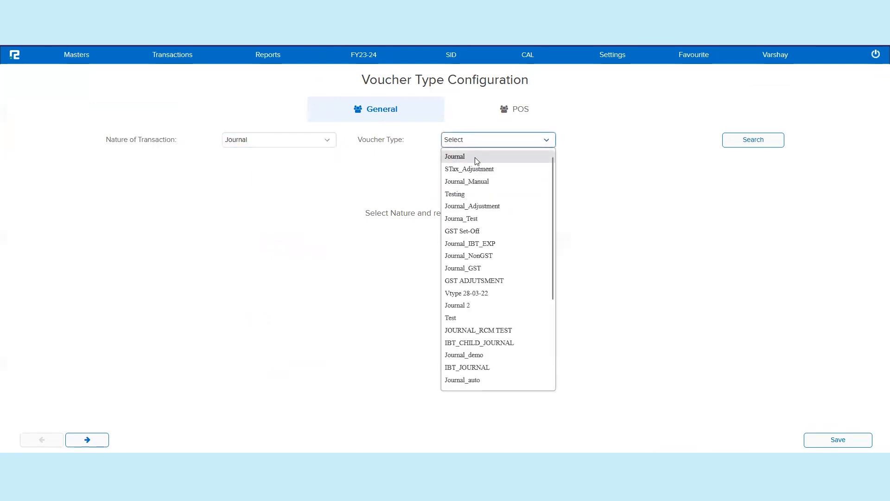
{"action": "left_click", "coordinate": [475, 157]}
{"action": "left_click", "coordinate": [752, 149]}
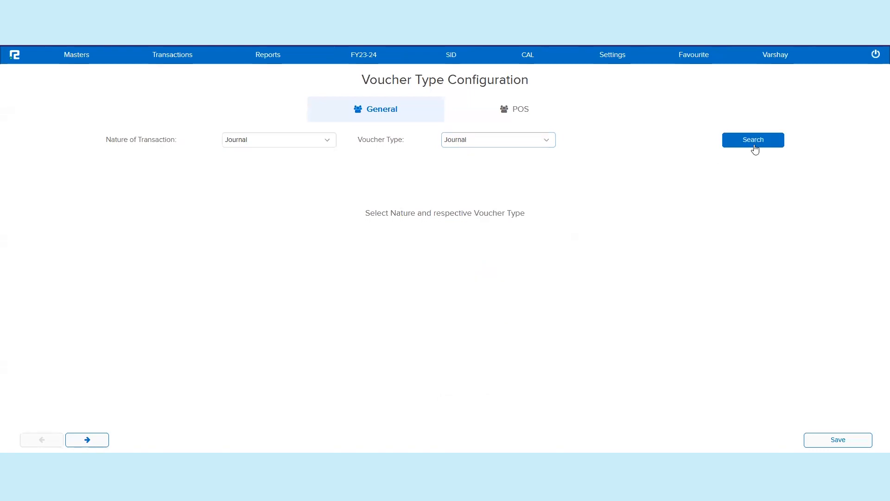
Step: Examine the Allow Service Tax & TDS Ledgers setting for the Journal voucher type, leaving it at Yes
{"action": "triple_click", "coordinate": [193, 170]}
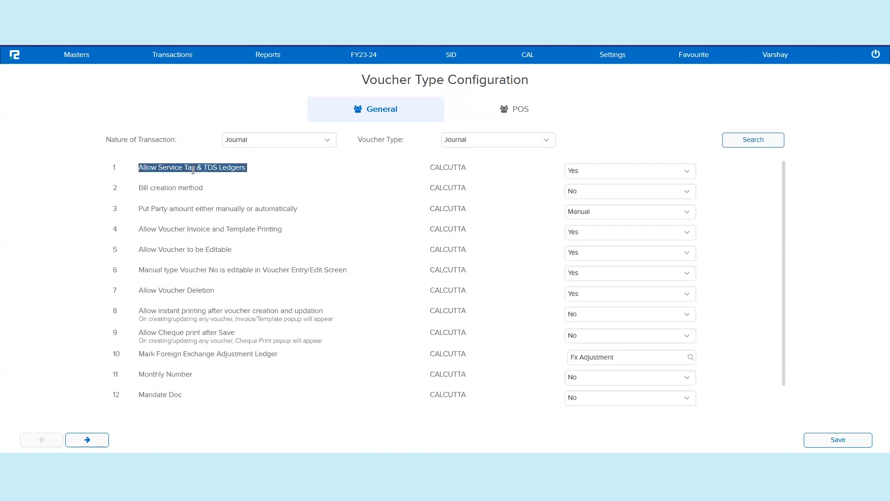
{"action": "left_click", "coordinate": [593, 176]}
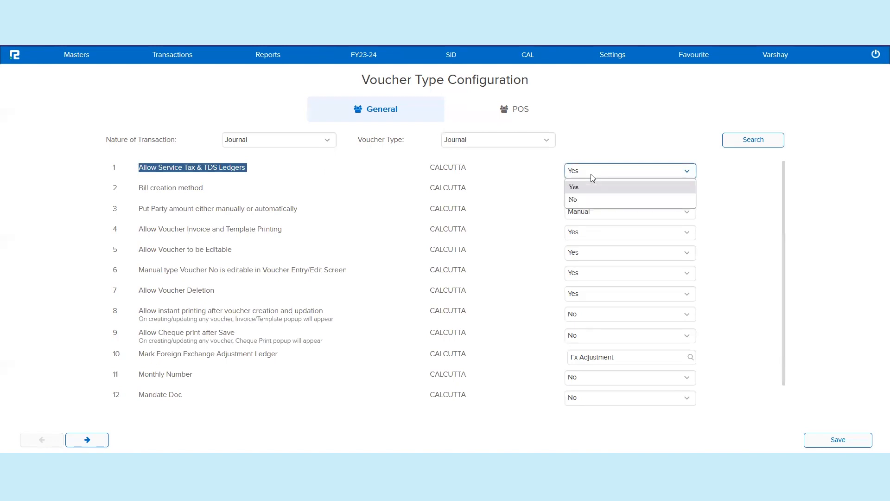
{"action": "left_click", "coordinate": [592, 177]}
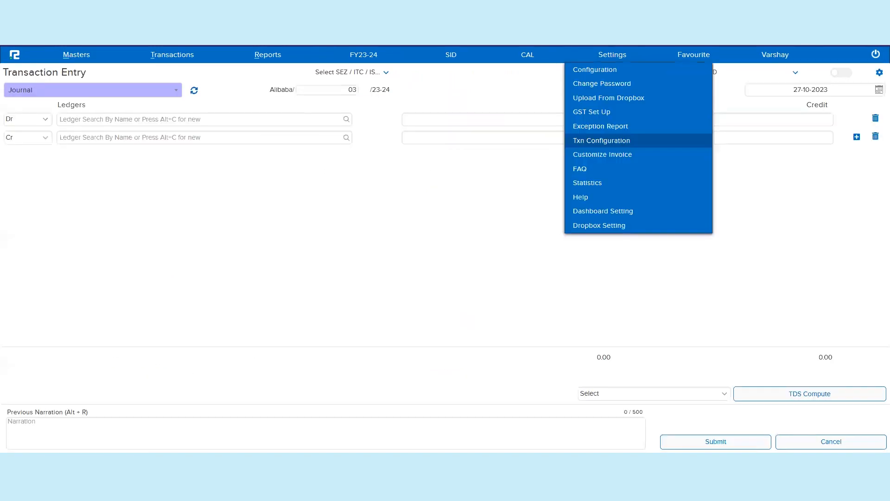
Step: Open the form for creating a new TDS rule from the account masters
{"action": "left_click", "coordinate": [570, 265]}
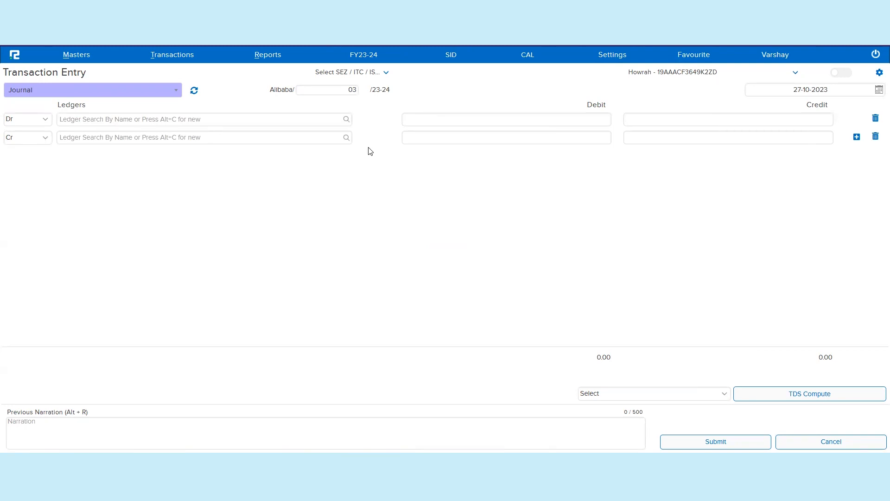
{"action": "left_click", "coordinate": [72, 57]}
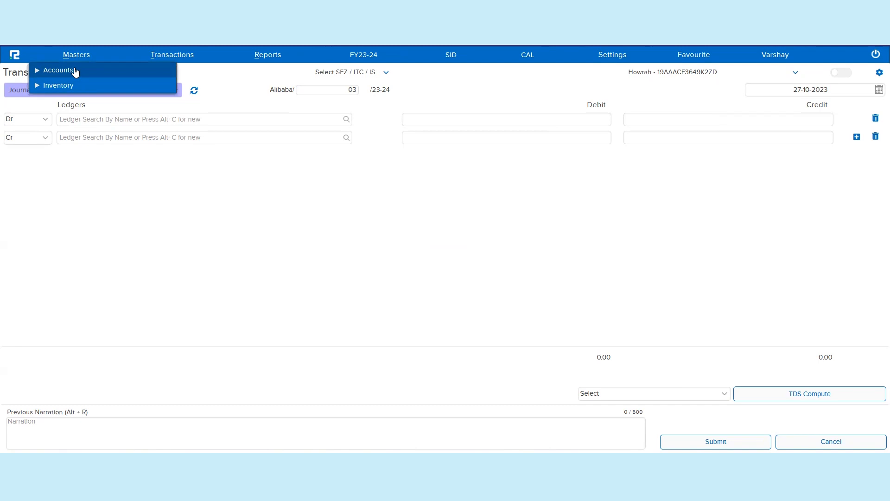
{"action": "left_click", "coordinate": [58, 70]}
{"action": "scroll", "coordinate": [74, 241], "scroll_direction": "down", "scroll_amount": 5}
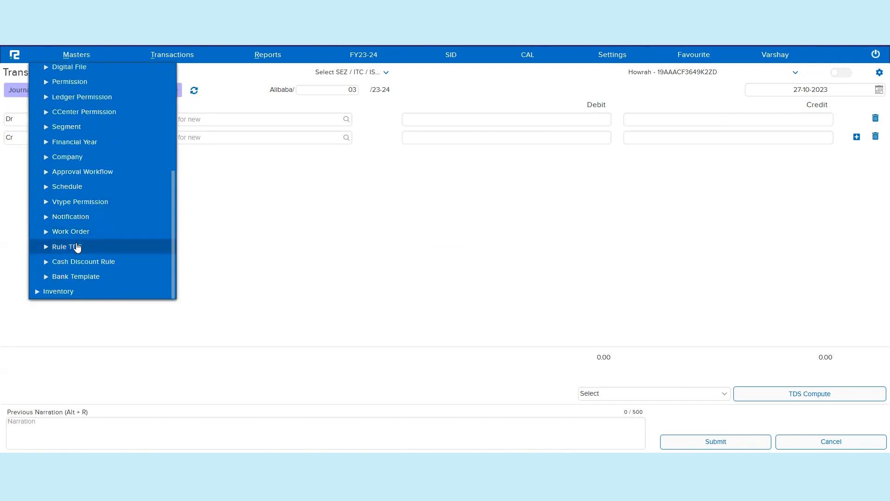
{"action": "left_click", "coordinate": [69, 247]}
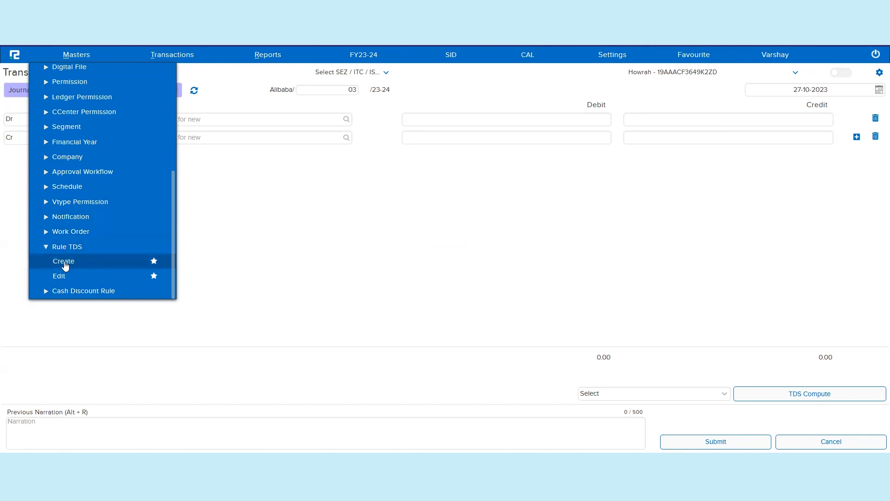
{"action": "left_click", "coordinate": [64, 262]}
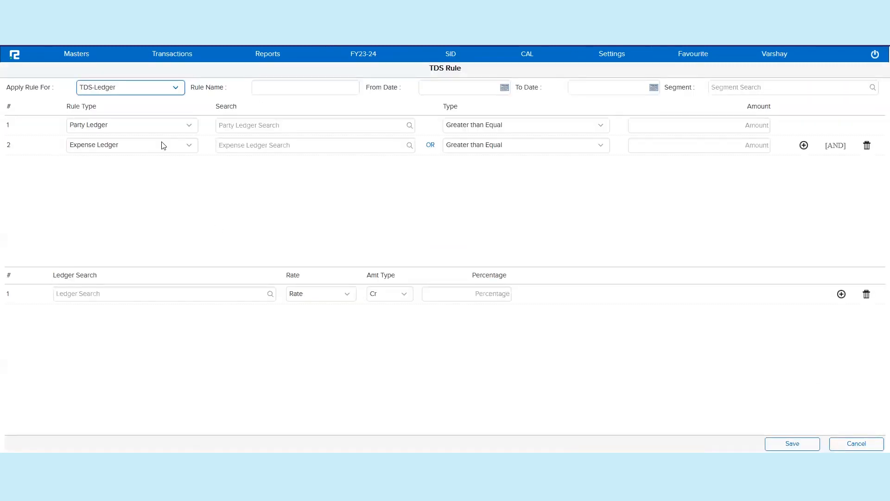
Step: Open the TDS rule listing and open the Sundry Creditor rule for editing
{"action": "left_click", "coordinate": [78, 57]}
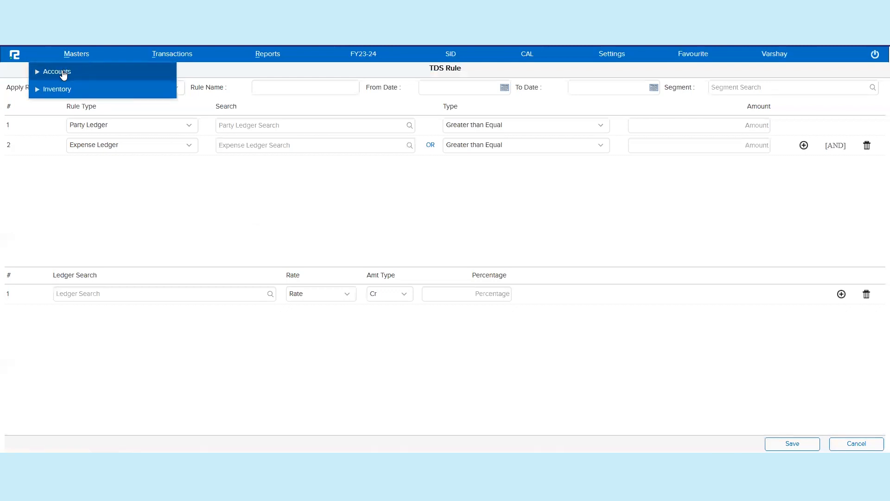
{"action": "left_click", "coordinate": [63, 77]}
{"action": "scroll", "coordinate": [73, 250], "scroll_direction": "down", "scroll_amount": 5}
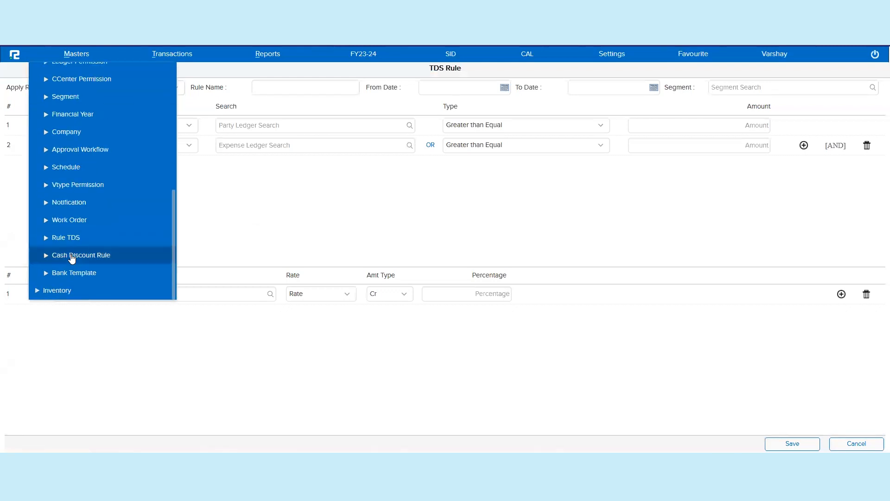
{"action": "left_click", "coordinate": [67, 238]}
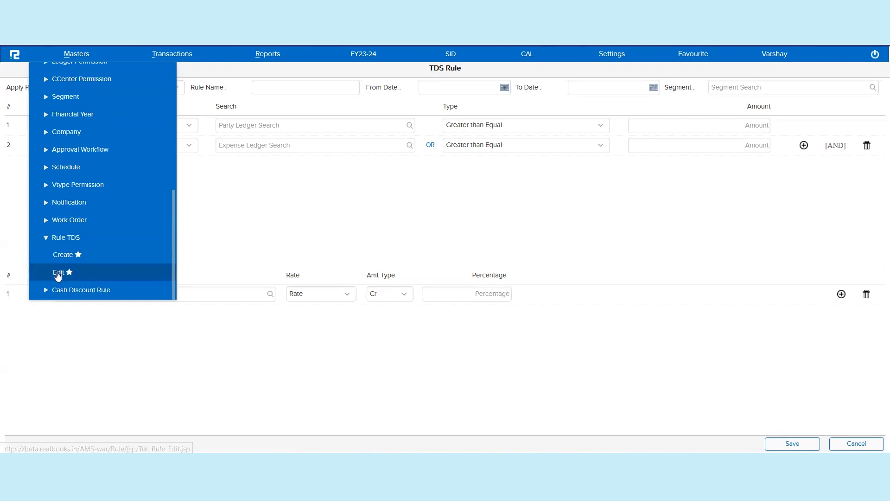
{"action": "left_click", "coordinate": [67, 273]}
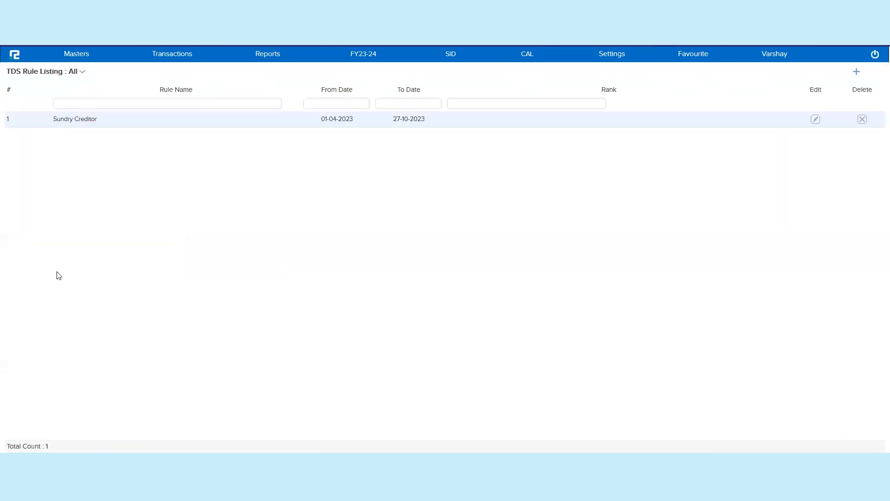
{"action": "double_click", "coordinate": [287, 123]}
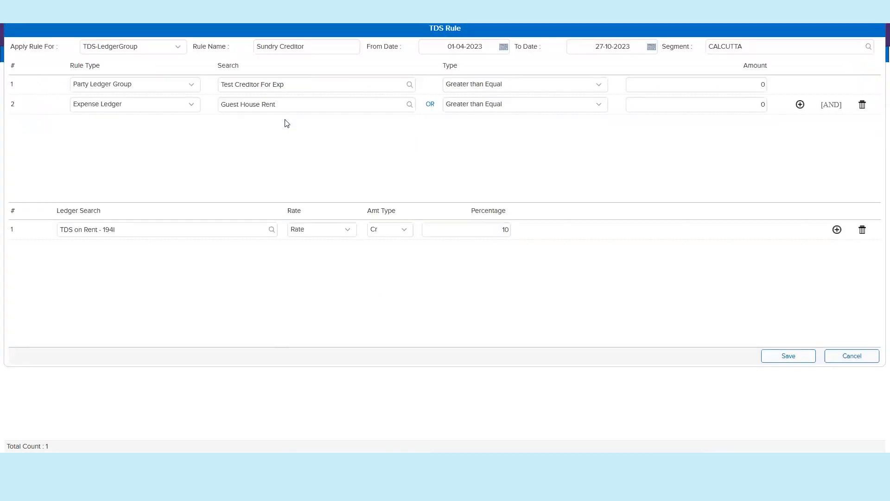
Step: Review the rule's apply-for option, rule name, date range and segment
{"action": "left_click", "coordinate": [181, 47]}
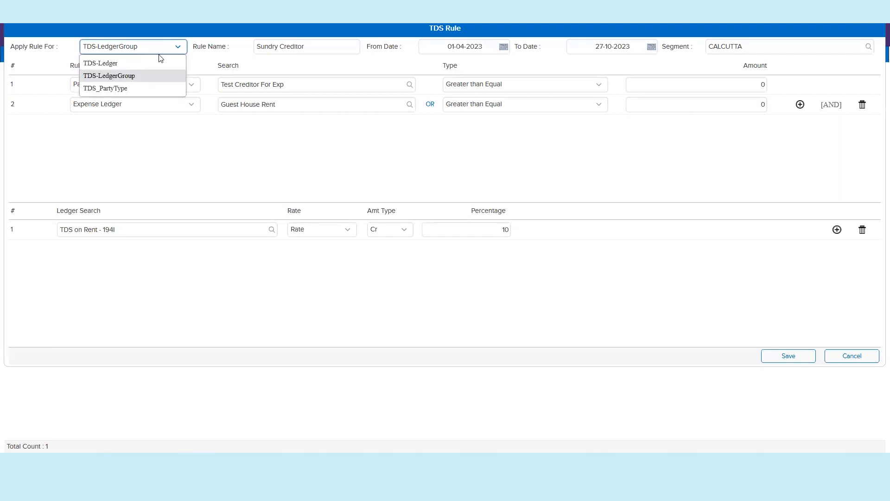
{"action": "left_click", "coordinate": [153, 80]}
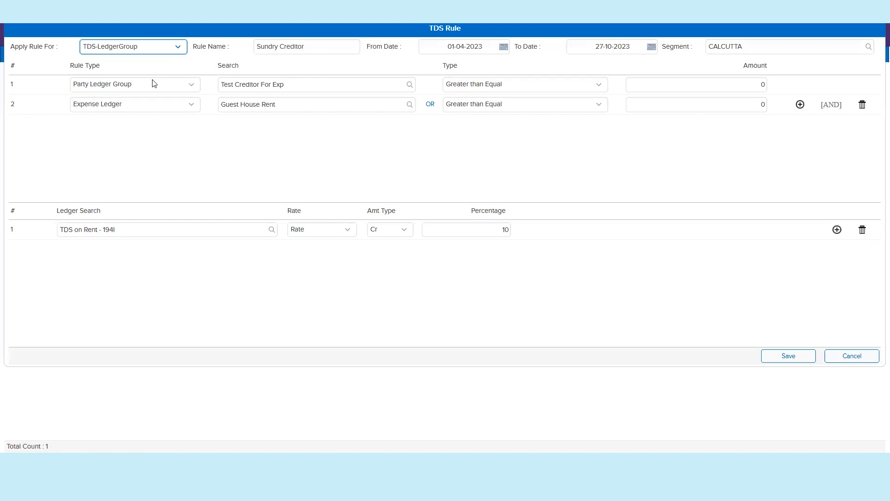
{"action": "double_click", "coordinate": [330, 48]}
{"action": "left_click", "coordinate": [330, 49]}
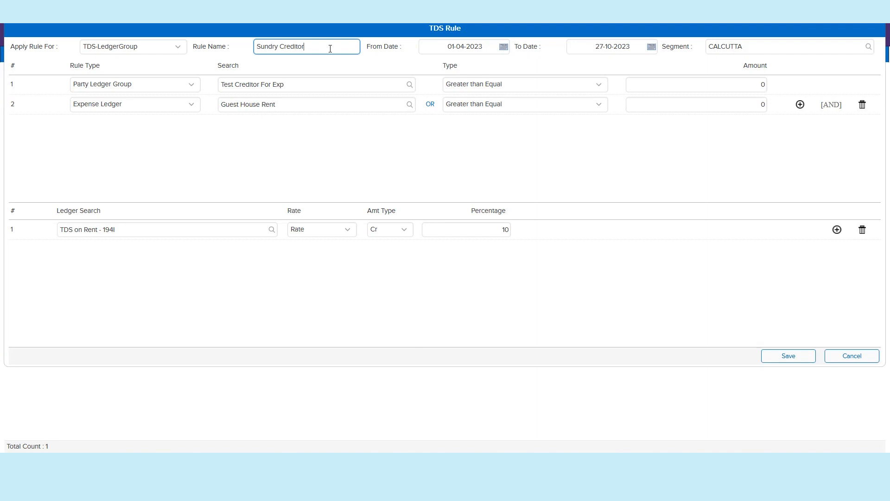
{"action": "left_click", "coordinate": [482, 44]}
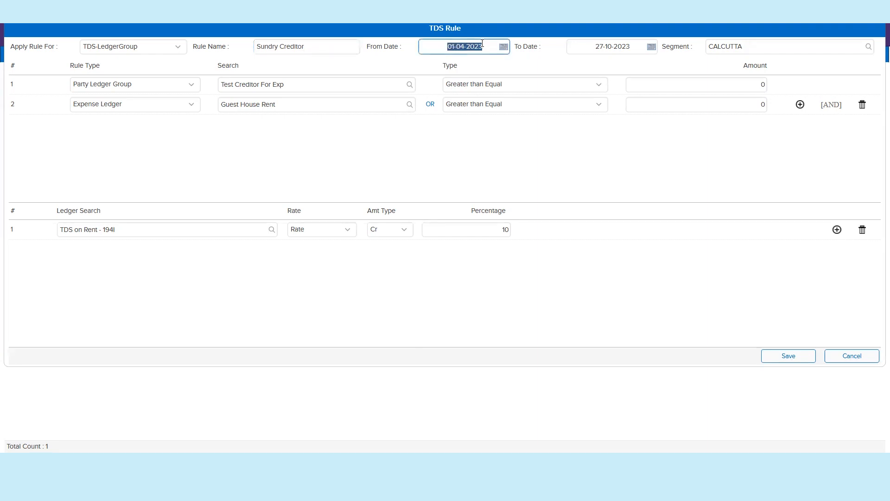
{"action": "left_click", "coordinate": [726, 47]}
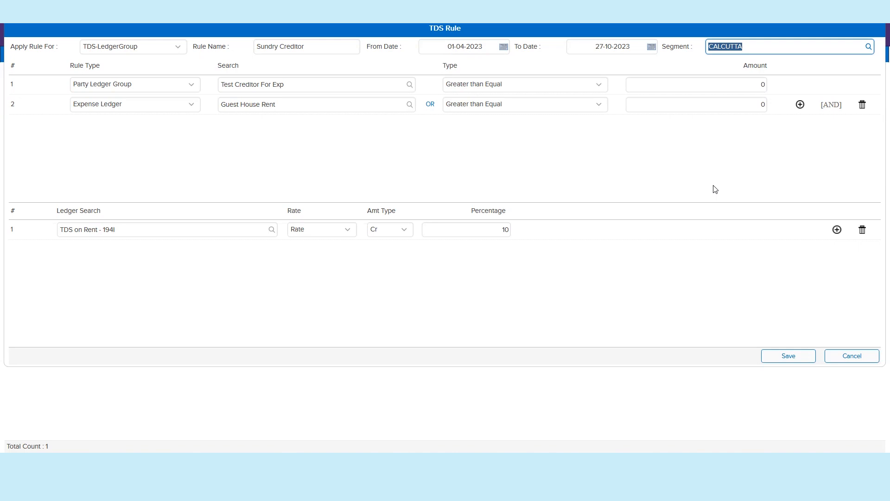
Step: Review the rule's party ledger group and expense ledger conditions and its TDS ledger line
{"action": "left_click", "coordinate": [181, 89]}
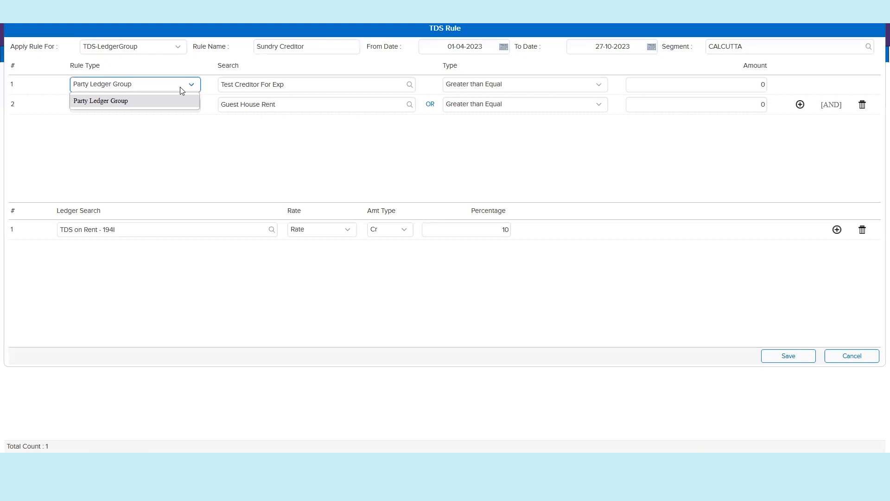
{"action": "left_click", "coordinate": [260, 83]}
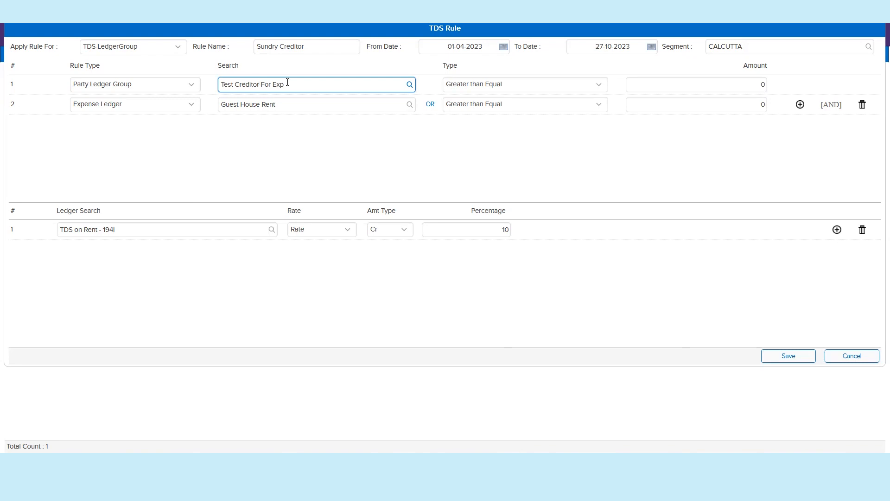
{"action": "key", "text": "ctrl+a"}
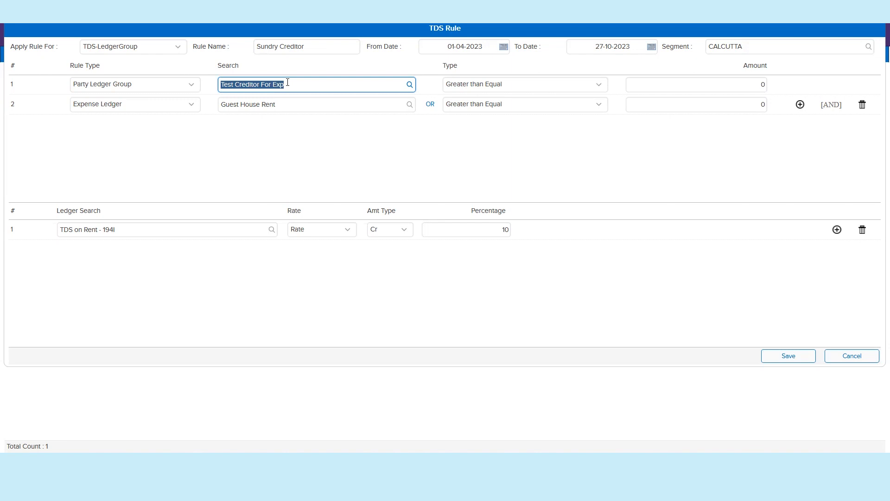
{"action": "left_click", "coordinate": [692, 82]}
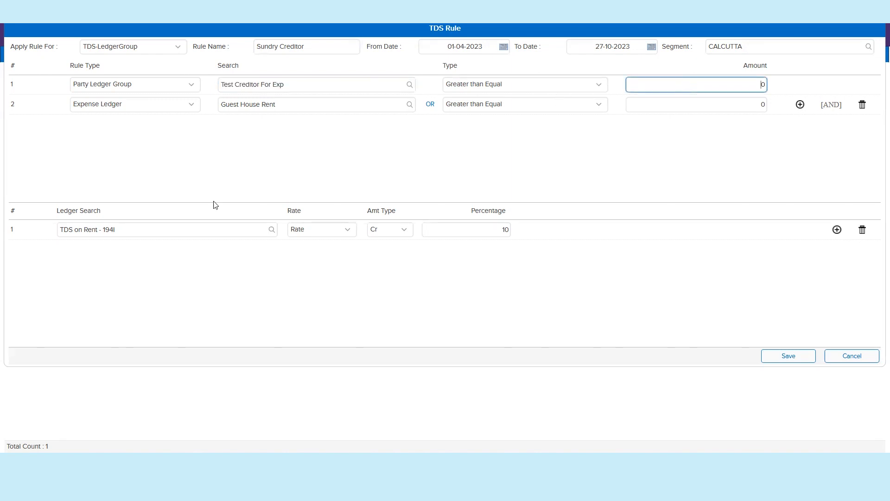
{"action": "left_click", "coordinate": [262, 102]}
{"action": "key", "text": "ctrl+a"}
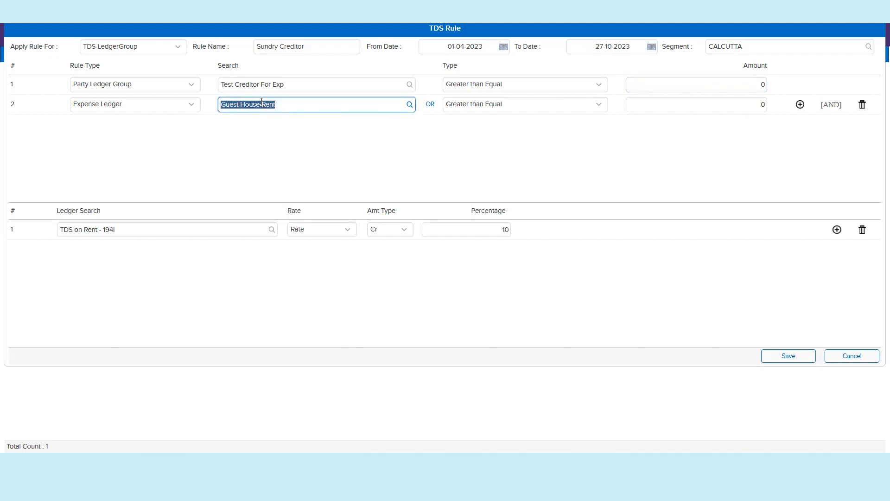
{"action": "left_click", "coordinate": [159, 231]}
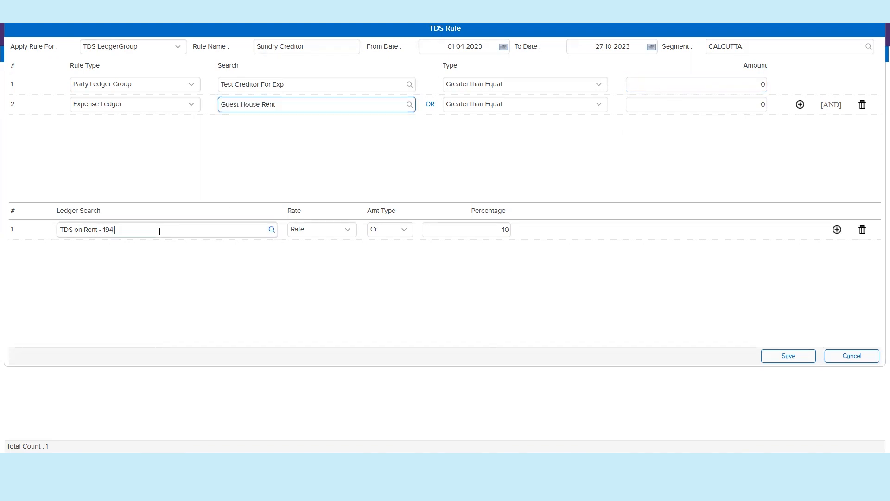
Step: Review the rule's TDS ledger line, percentage, AND connector and the party group and expense ledger conditions
{"action": "key", "text": "ctrl+a"}
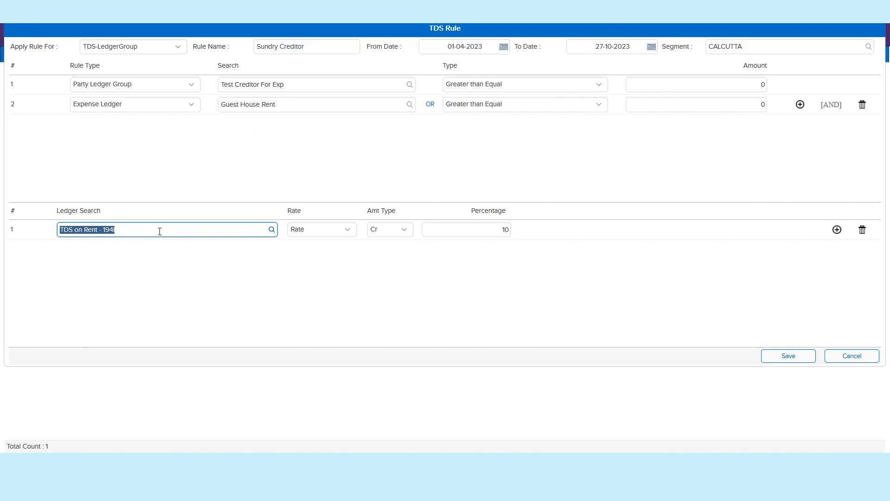
{"action": "left_click", "coordinate": [494, 227]}
{"action": "key", "text": "ctrl+a"}
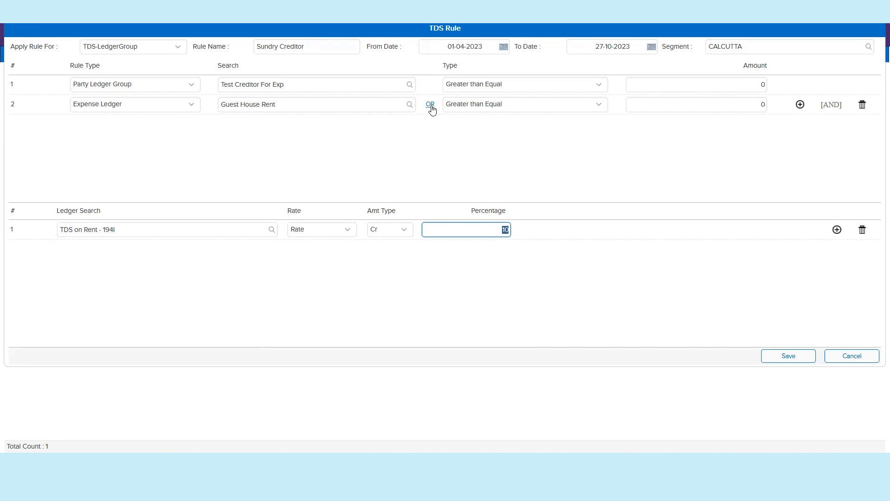
{"action": "double_click", "coordinate": [832, 105]}
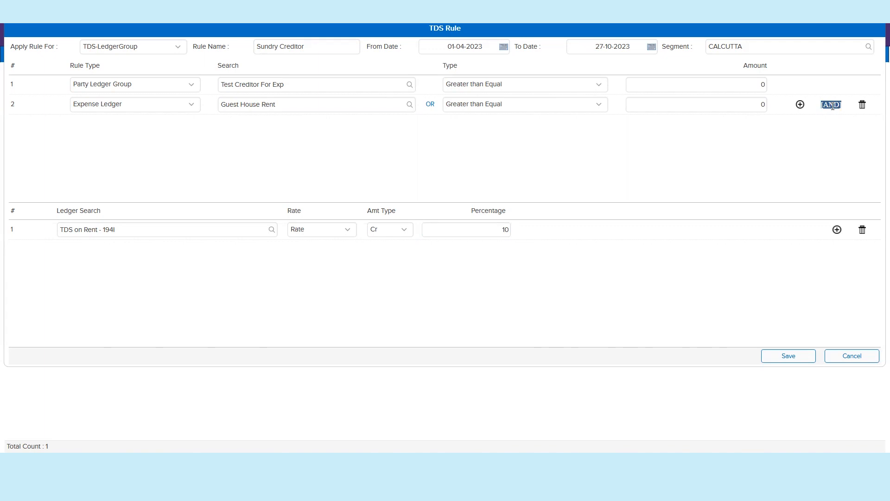
{"action": "triple_click", "coordinate": [255, 87]}
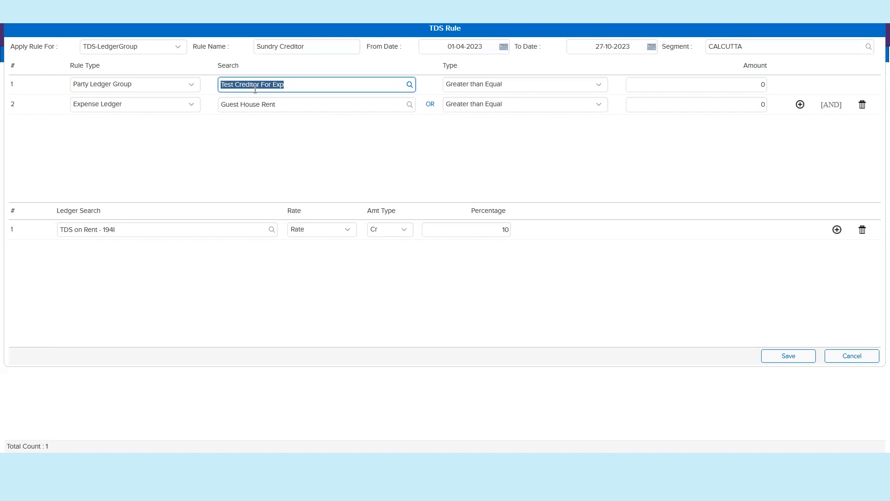
{"action": "triple_click", "coordinate": [289, 103]}
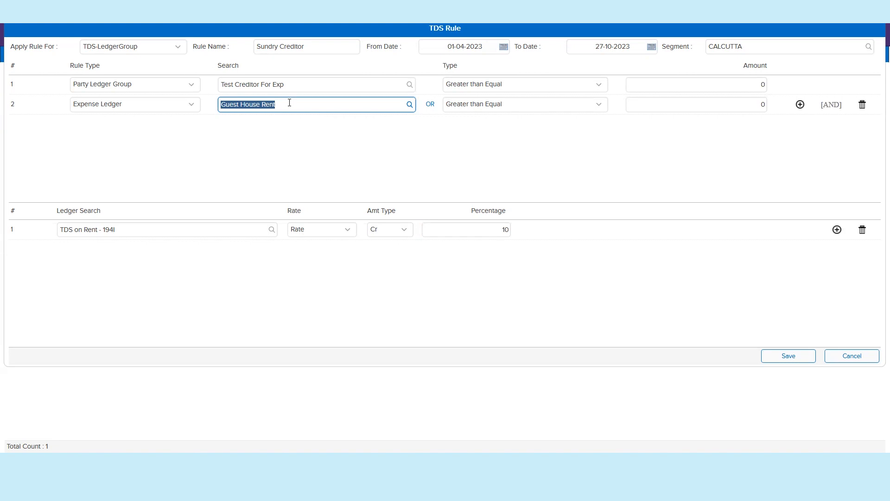
Step: Open the OR expense ledgers list for Guest House Rent and review its alternative ledger and the TDS ledger line
{"action": "left_click", "coordinate": [430, 104]}
{"action": "triple_click", "coordinate": [235, 147]}
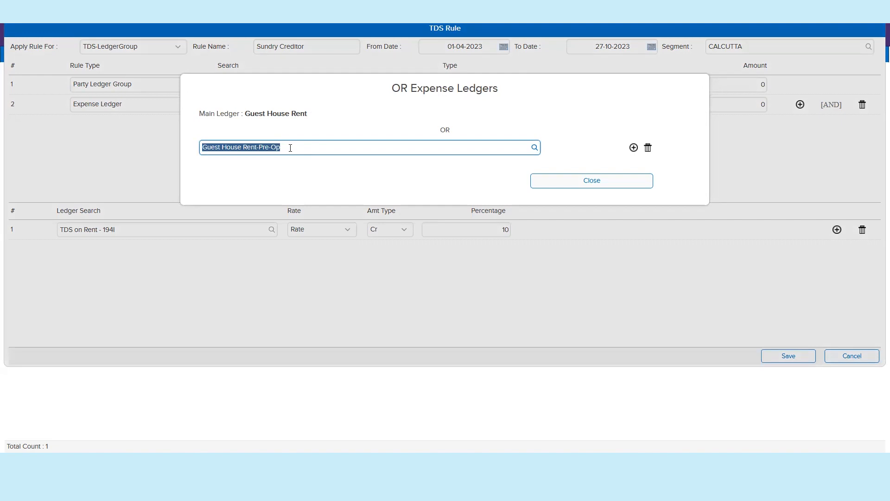
{"action": "triple_click", "coordinate": [288, 114]}
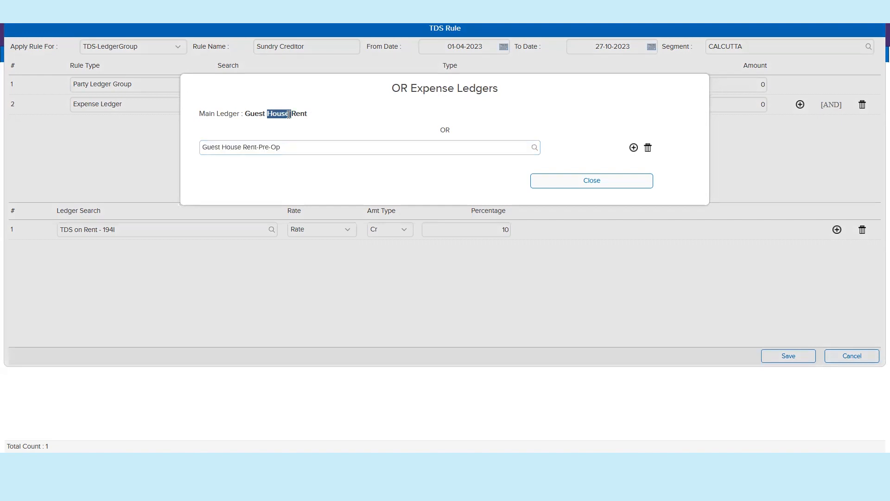
{"action": "left_click", "coordinate": [288, 115]}
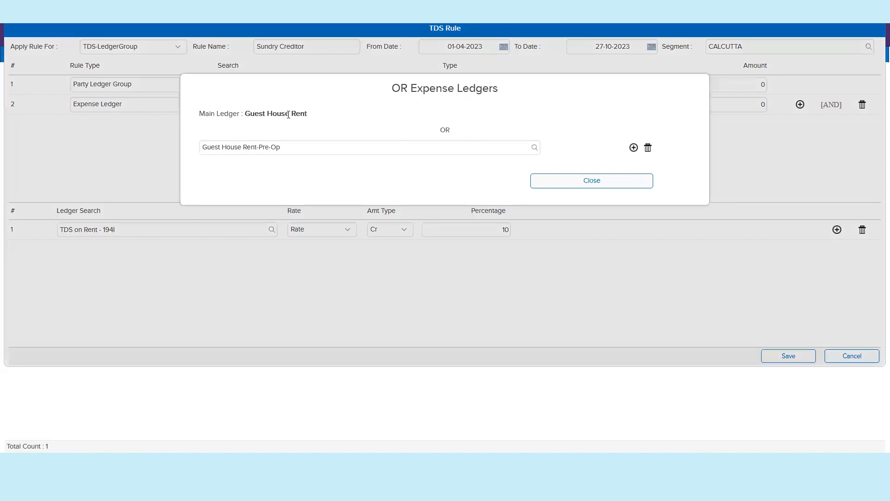
{"action": "triple_click", "coordinate": [266, 147]}
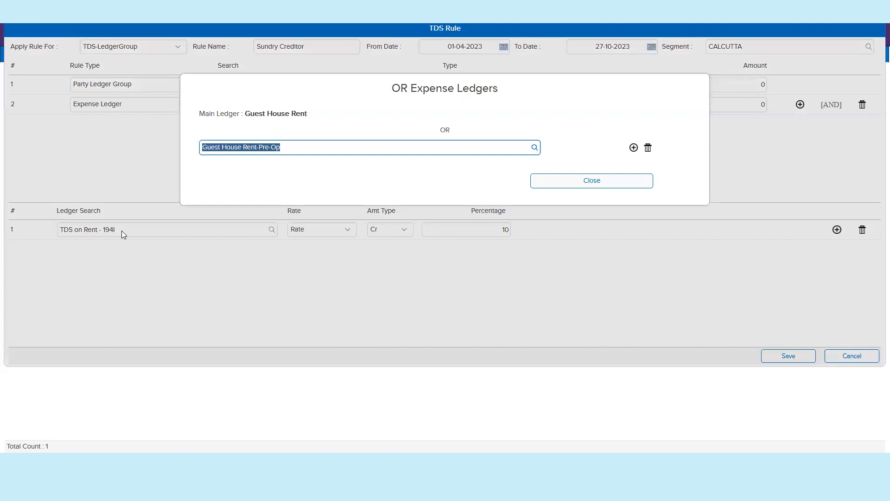
{"action": "left_click", "coordinate": [196, 224]}
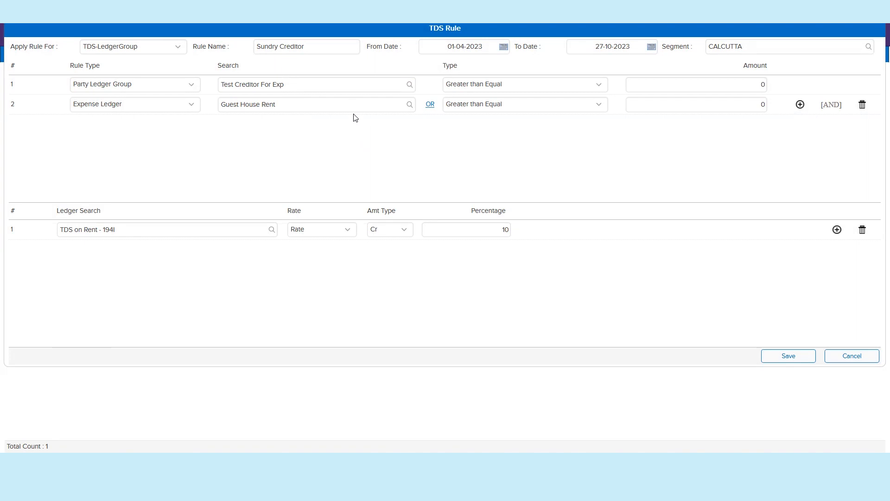
{"action": "double_click", "coordinate": [186, 230]}
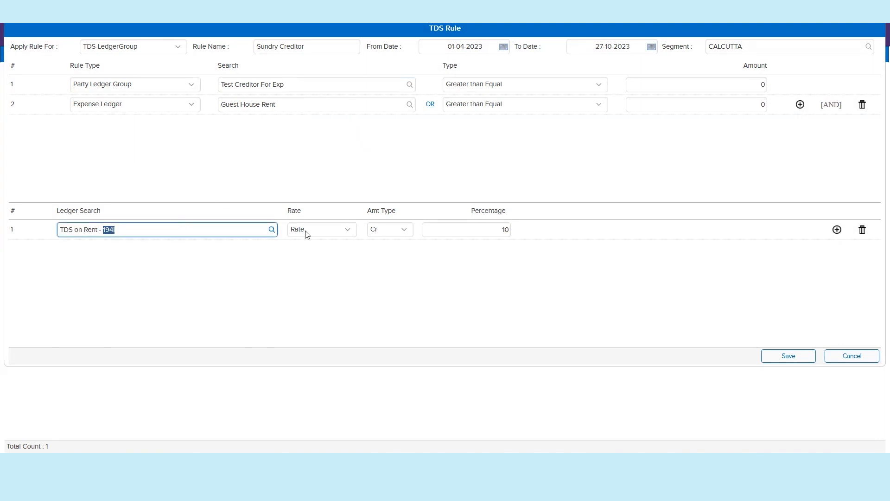
{"action": "left_click", "coordinate": [480, 231]}
{"action": "left_click", "coordinate": [800, 106]}
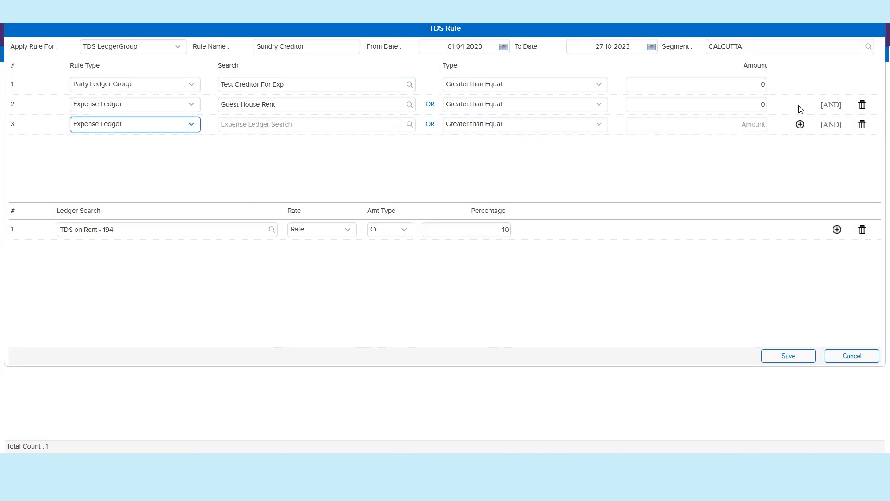
{"action": "triple_click", "coordinate": [830, 123]}
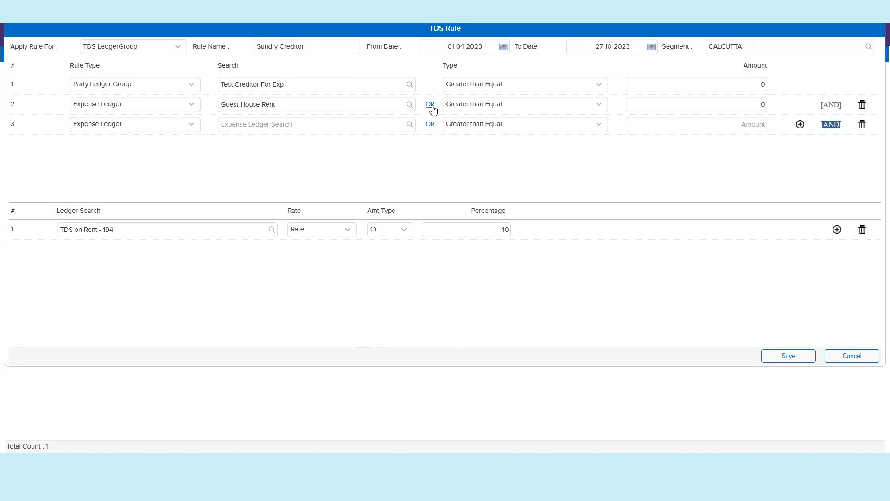
{"action": "left_click", "coordinate": [862, 126]}
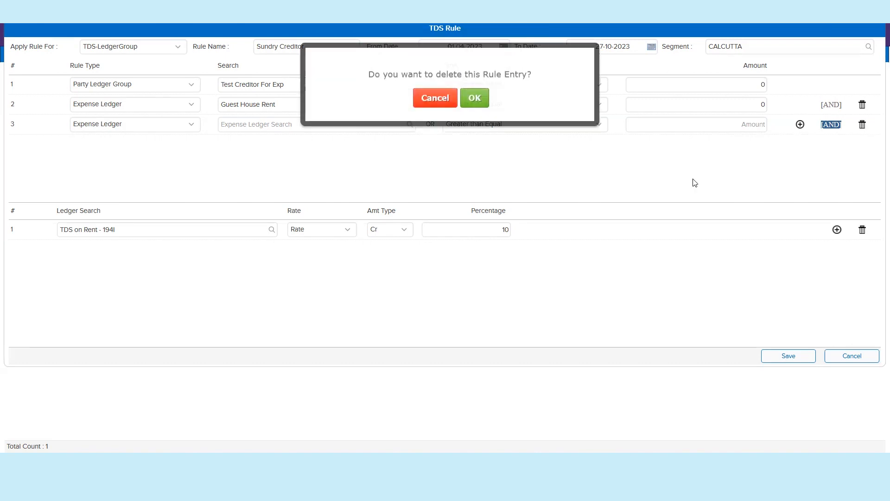
{"action": "left_click", "coordinate": [475, 105]}
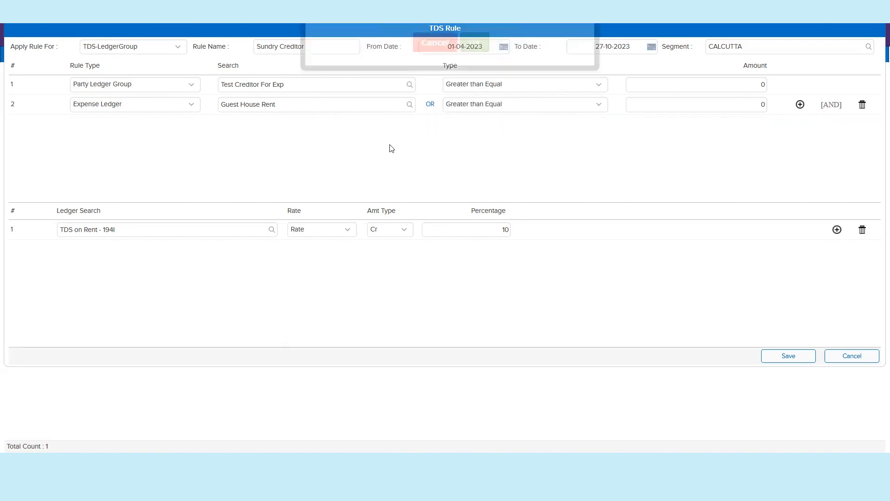
Step: Add Guest House Rent-Pre-Op as an OR alternative to the Guest House Rent condition and save the rule
{"action": "left_click", "coordinate": [431, 106]}
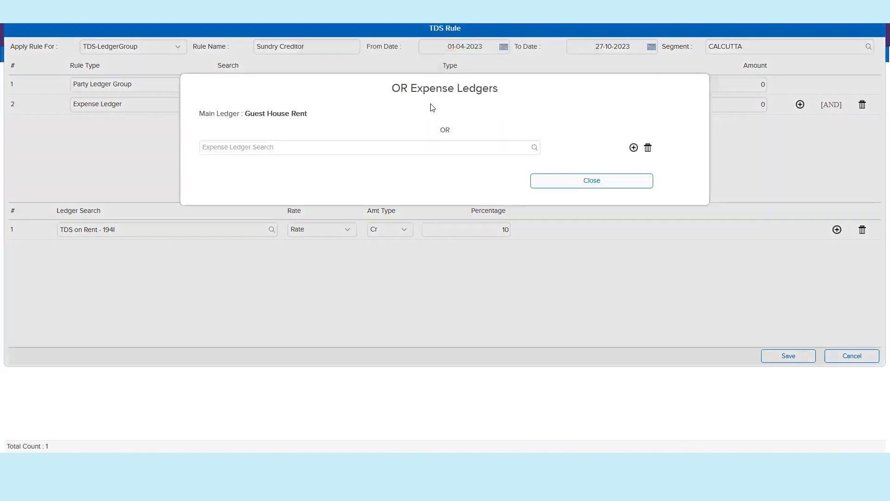
{"action": "left_click", "coordinate": [410, 150]}
{"action": "type", "text": "gues"}
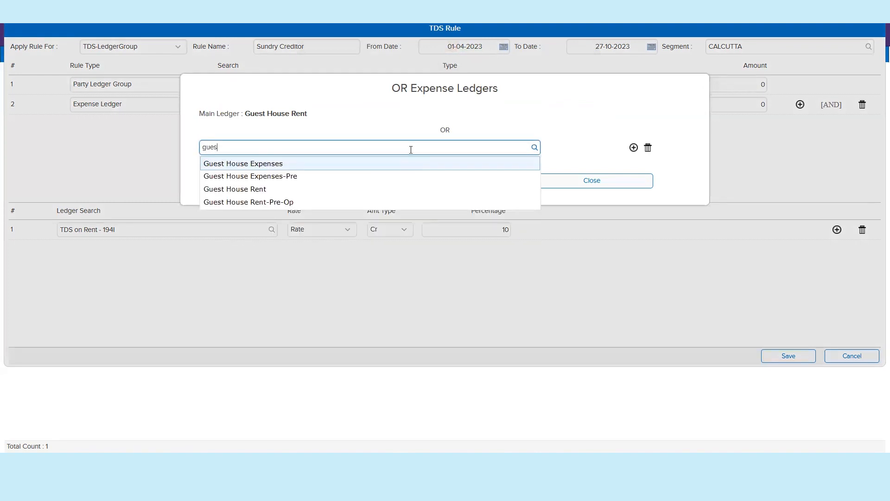
{"action": "left_click", "coordinate": [297, 203]}
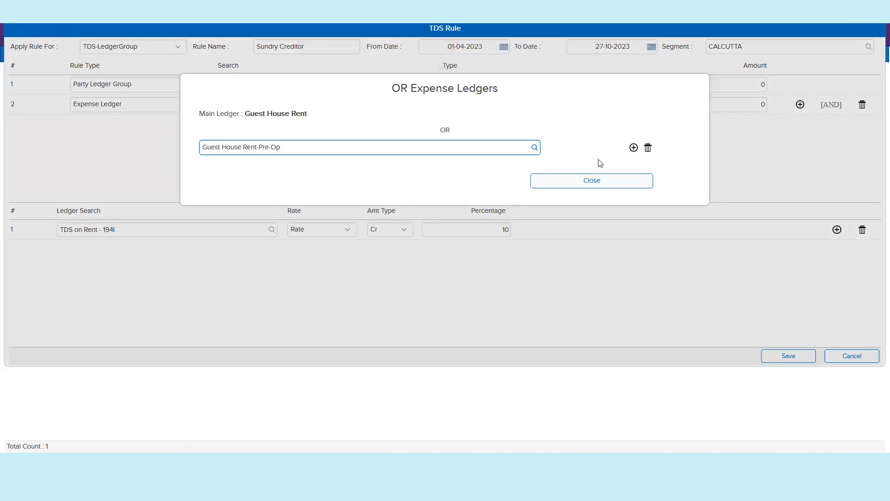
{"action": "left_click", "coordinate": [621, 185]}
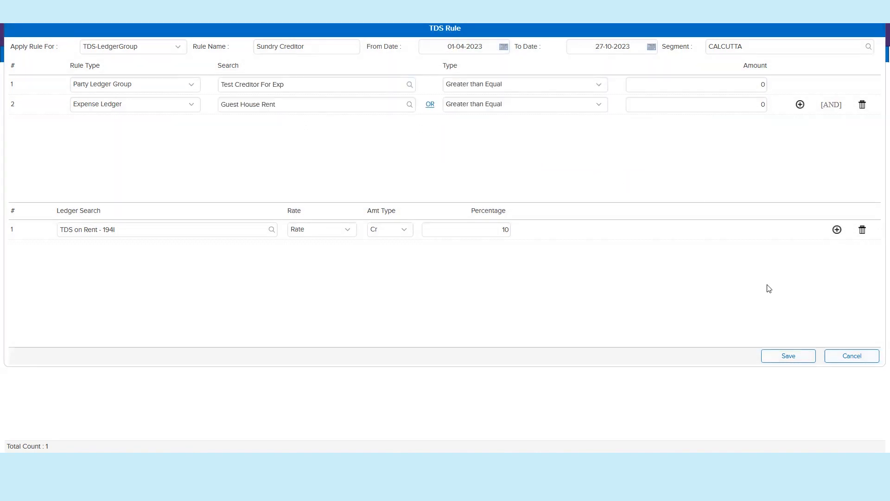
{"action": "left_click", "coordinate": [805, 361]}
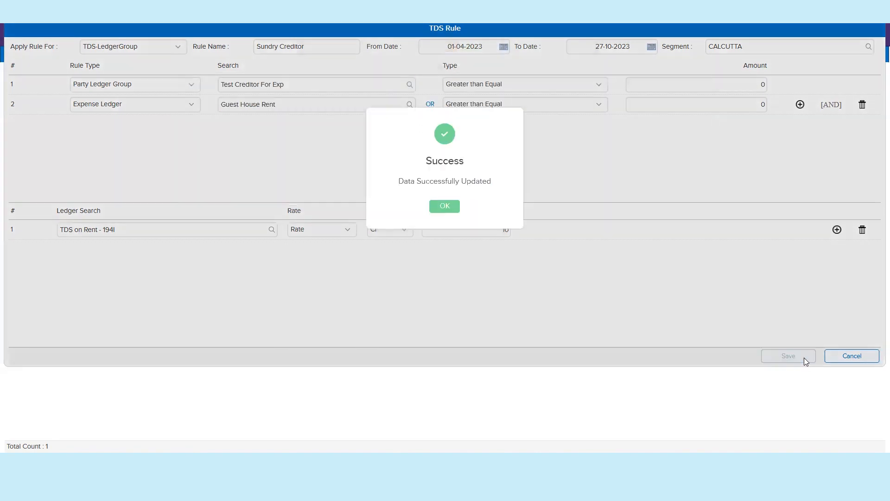
{"action": "left_click", "coordinate": [445, 208]}
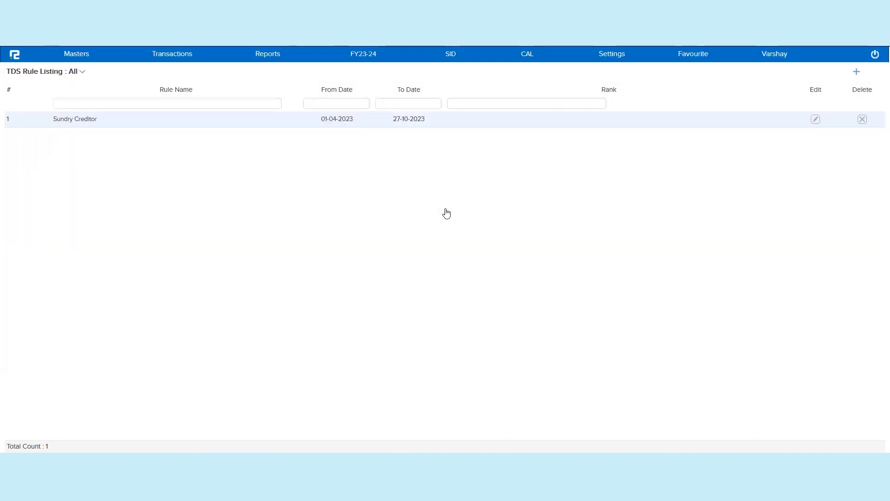
Step: Open a new journal voucher entry from the accounts vouchers in a separate tab
{"action": "left_click", "coordinate": [160, 60]}
{"action": "left_click", "coordinate": [166, 73]}
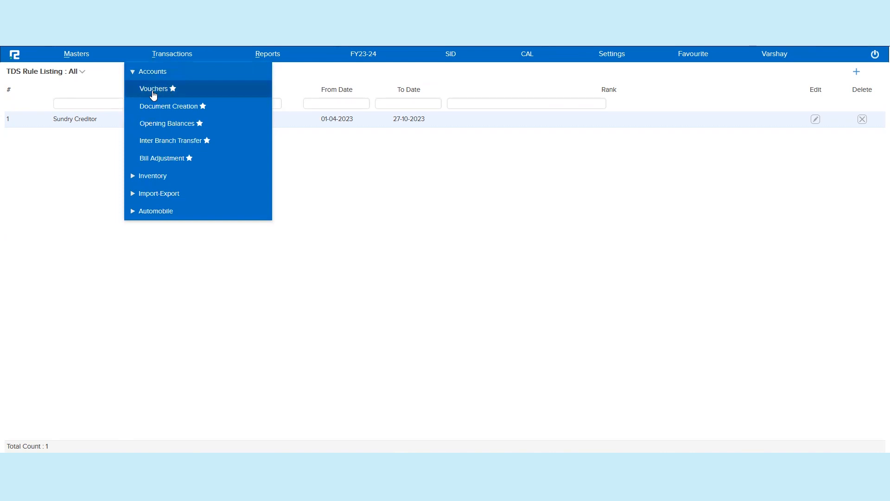
{"action": "right_click", "coordinate": [152, 89]}
{"action": "left_click", "coordinate": [174, 99]}
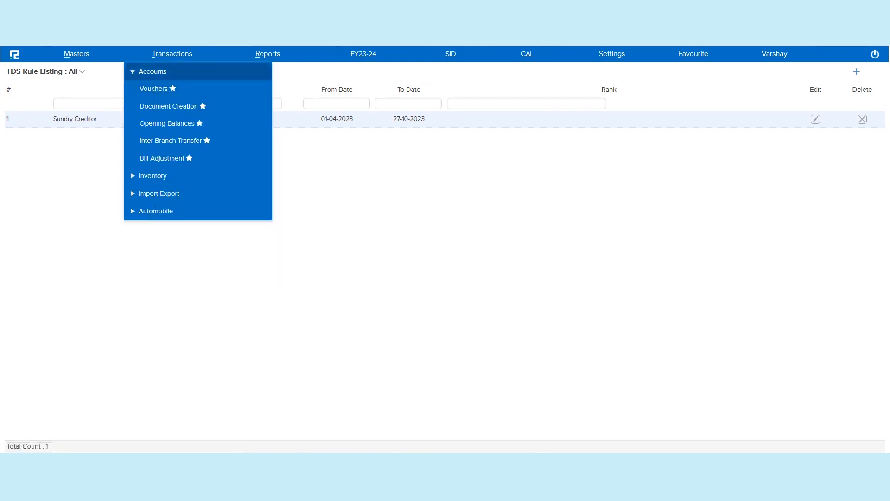
{"action": "left_click", "coordinate": [204, 28]}
{"action": "left_click", "coordinate": [140, 120]}
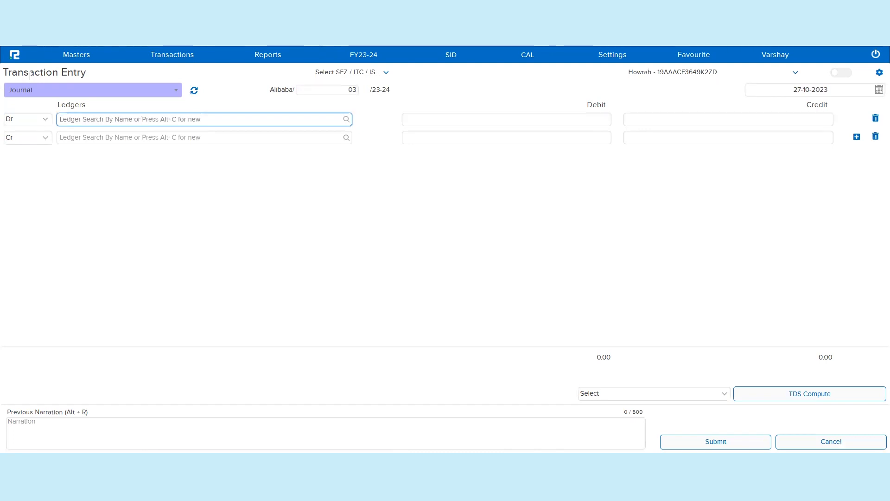
{"action": "left_click", "coordinate": [89, 27]}
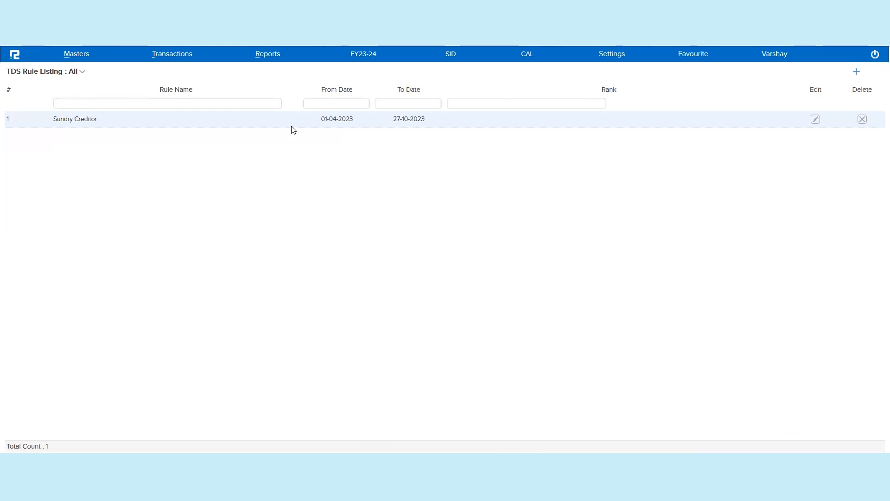
{"action": "double_click", "coordinate": [307, 121]}
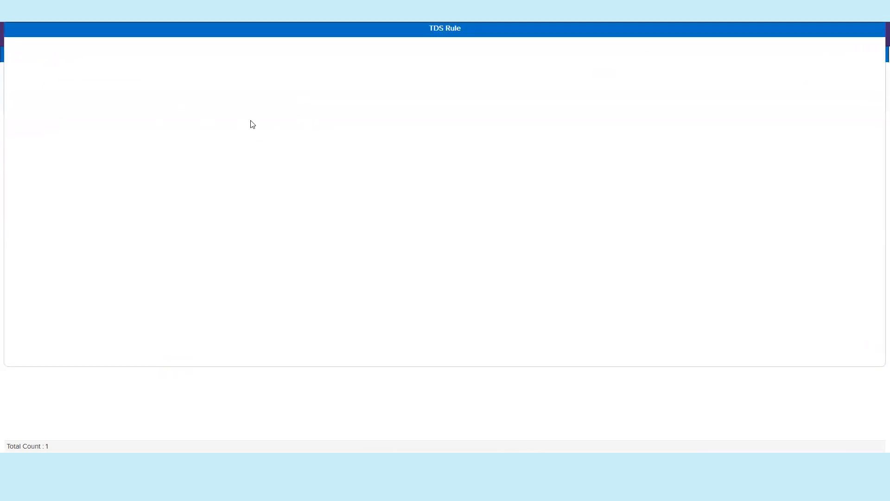
{"action": "key", "text": "Escape"}
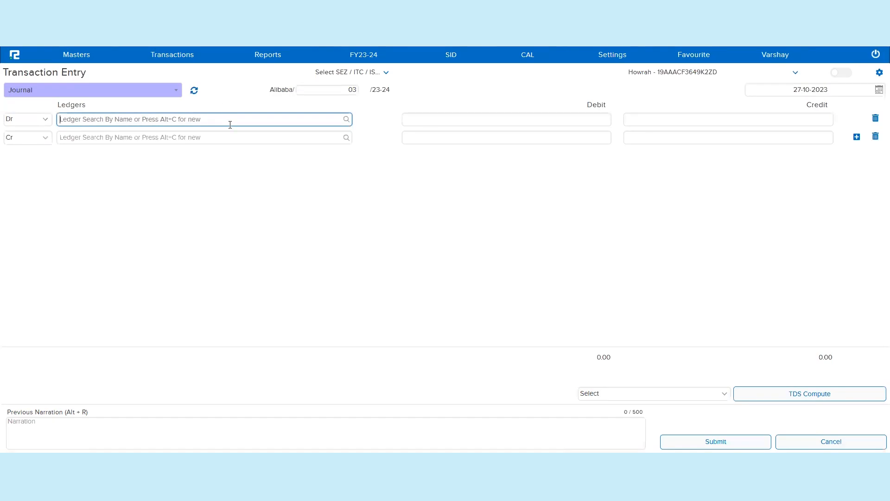
Step: Set the first journal line to Cr and select the Gopal Enterprise ledger
{"action": "left_click", "coordinate": [11, 120]}
{"action": "left_click", "coordinate": [18, 147]}
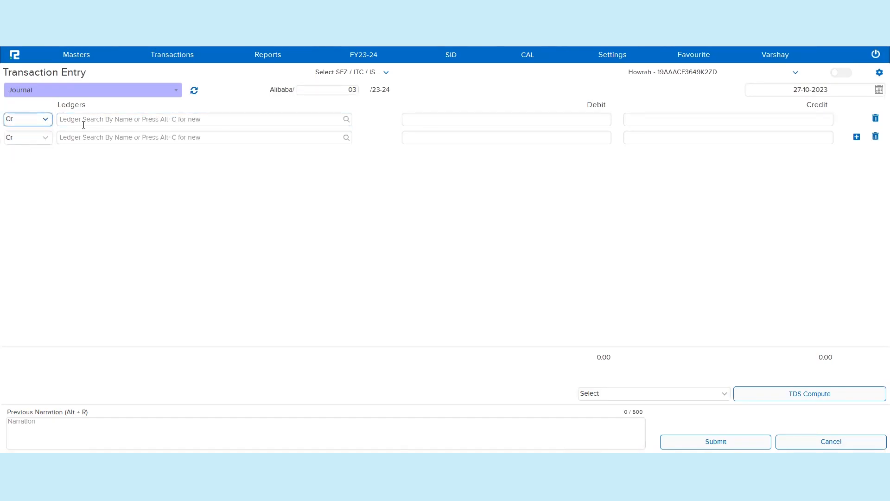
{"action": "left_click", "coordinate": [98, 122]}
{"action": "type", "text": "g"}
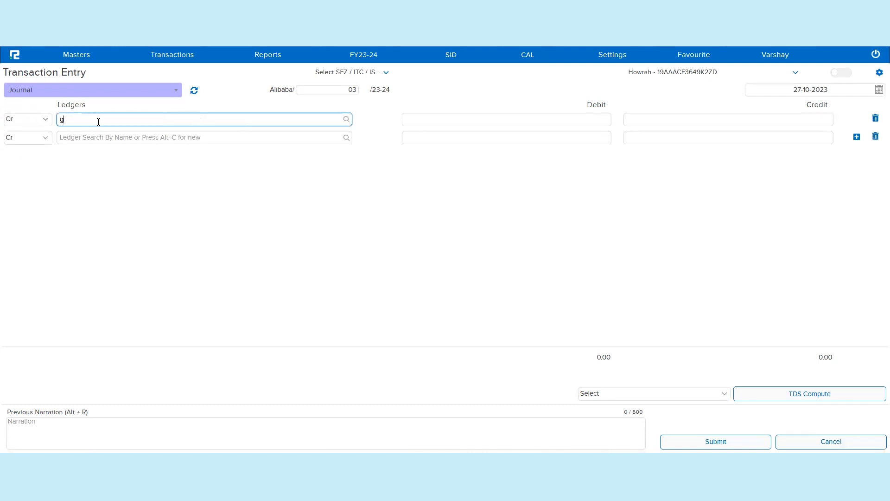
{"action": "type", "text": "opal"}
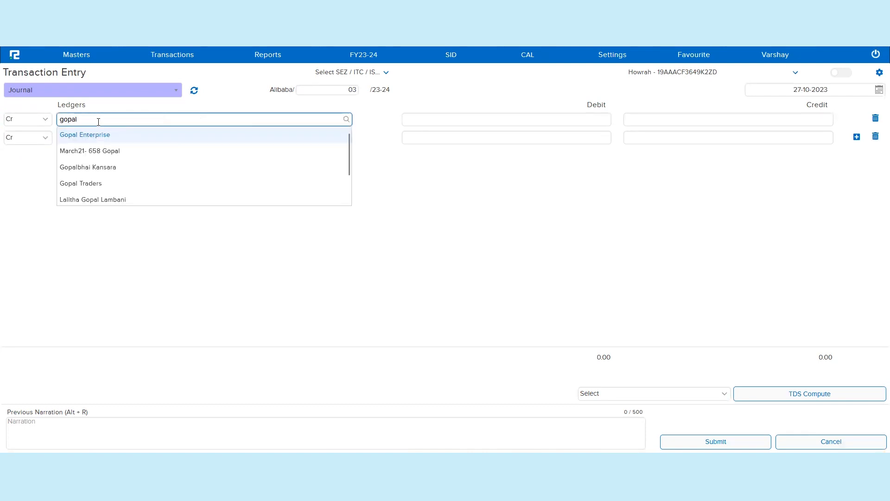
{"action": "left_click", "coordinate": [115, 136]}
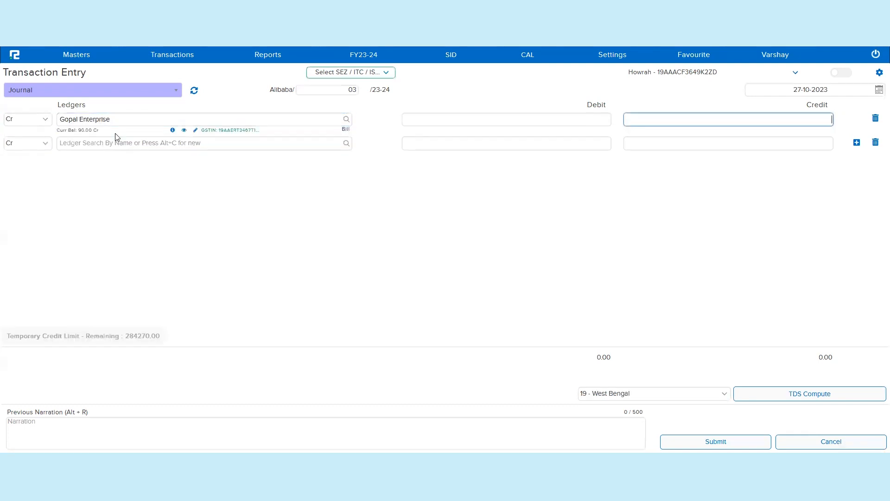
Step: Open Gopal Enterprise's ledger master to check its ledger group, then return to the voucher amounts
{"action": "left_click", "coordinate": [195, 130]}
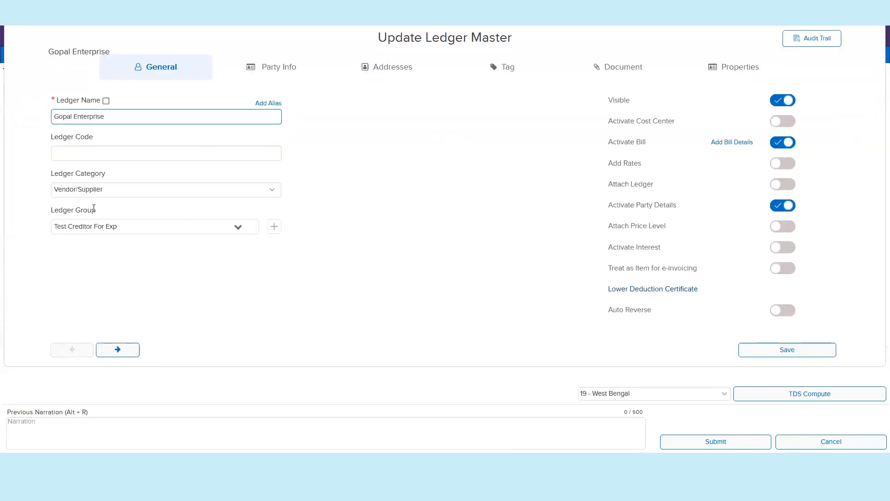
{"action": "triple_click", "coordinate": [94, 208]}
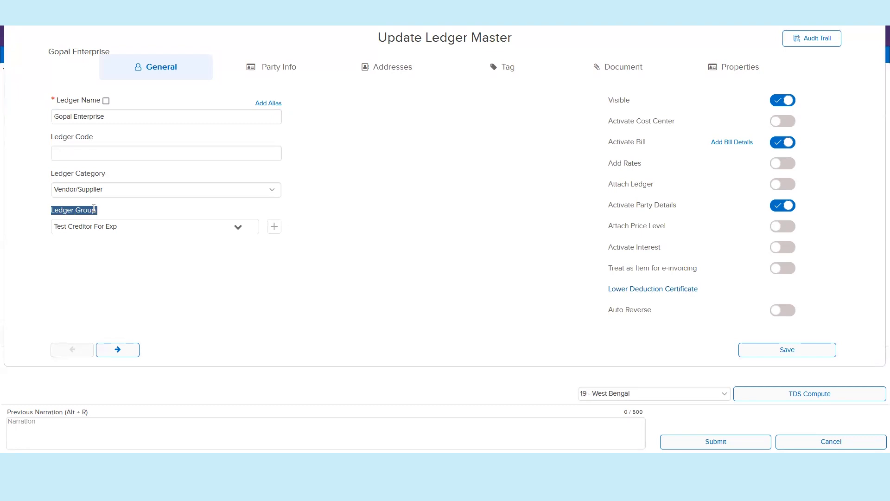
{"action": "key", "text": "Escape"}
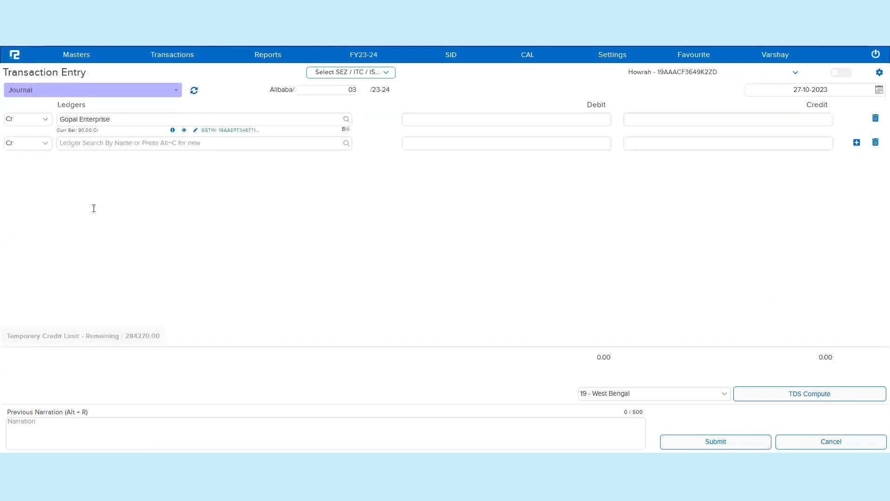
{"action": "left_click", "coordinate": [492, 122]}
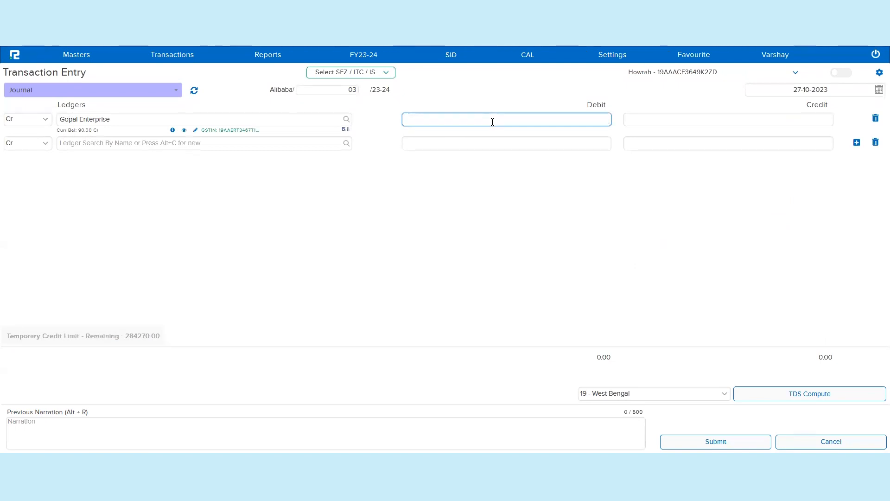
Step: Enter 1500 for Gopal Enterprise as a credit amount and open its bill allocation
{"action": "type", "text": "1500"}
{"action": "key", "text": "Tab"}
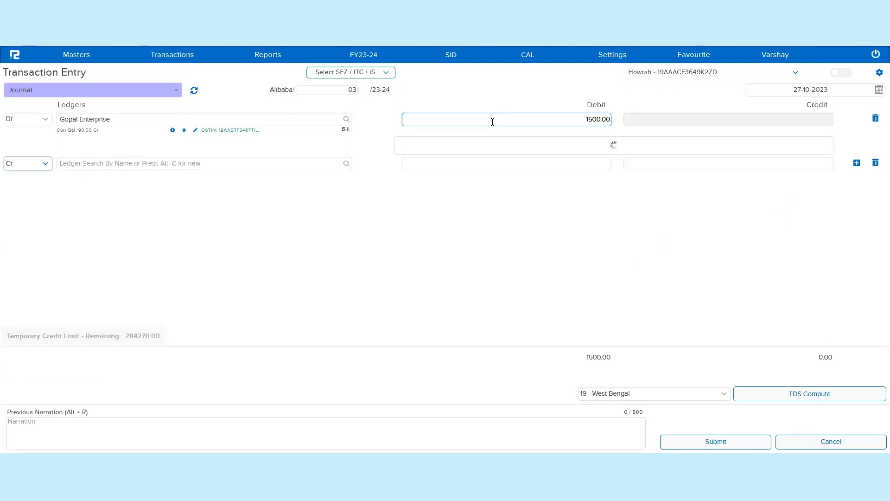
{"action": "left_click", "coordinate": [458, 231]}
{"action": "left_click", "coordinate": [433, 235]}
{"action": "left_click", "coordinate": [21, 119]}
{"action": "left_click", "coordinate": [20, 147]}
{"action": "key", "text": "shift+Return"}
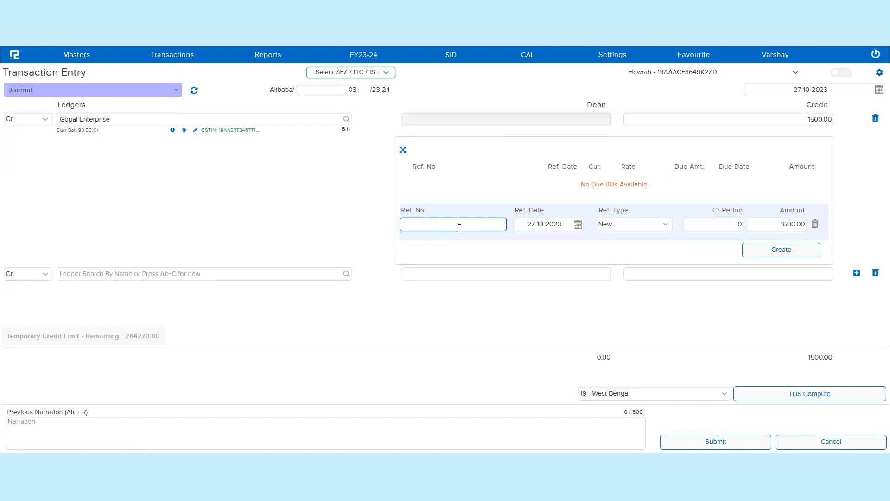
Step: Create a new bill reference GP-001 for the Gopal Enterprise credit
{"action": "type", "text": "GP-001"}
{"action": "key", "text": "Tab"}
{"action": "key", "text": "Tab"}
{"action": "key", "text": "Tab"}
{"action": "key", "text": "Tab"}
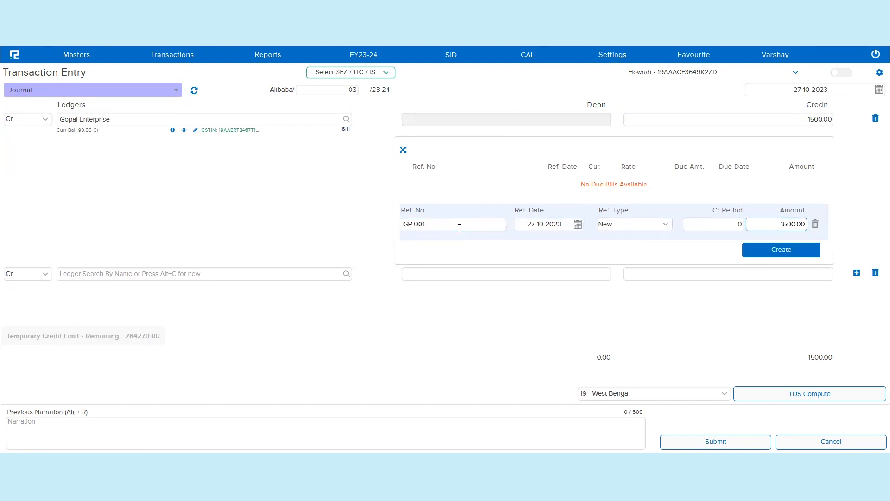
{"action": "key", "text": "Return"}
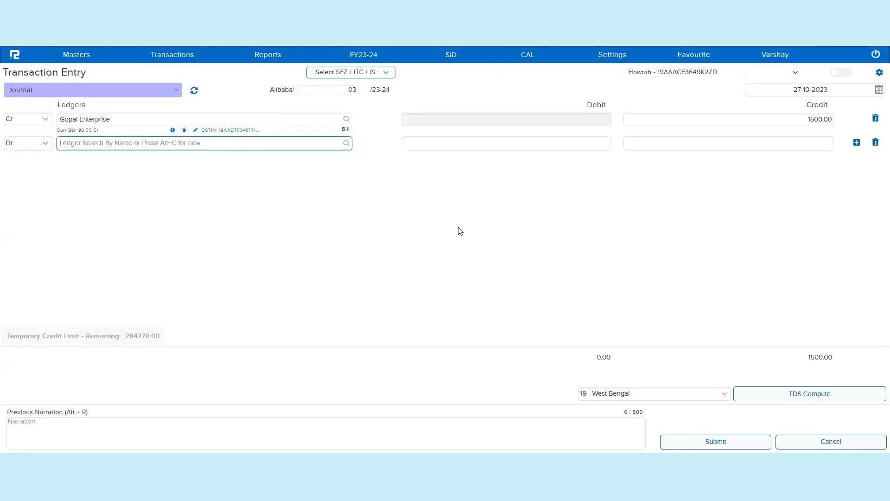
Step: Add Guest House Expenses as the debit ledger line and open its cost centre allocation
{"action": "type", "text": "gu"}
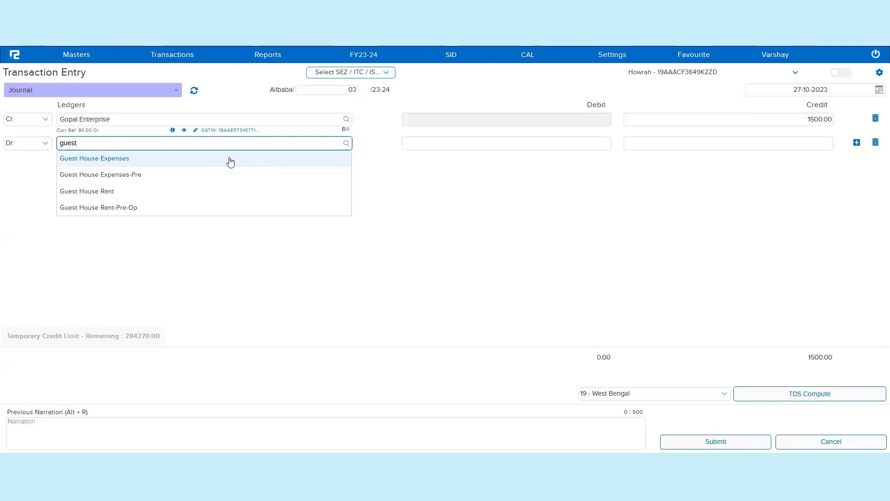
{"action": "left_click", "coordinate": [231, 160]}
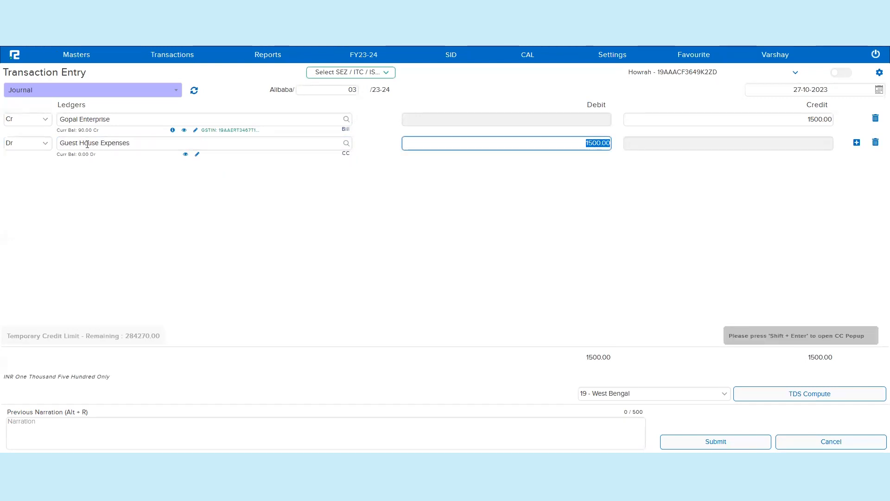
{"action": "left_click", "coordinate": [346, 154]}
Step: Allocate the cost to business nature GANESH and chassis number L6H58313, then create the allocation
{"action": "left_click", "coordinate": [519, 214]}
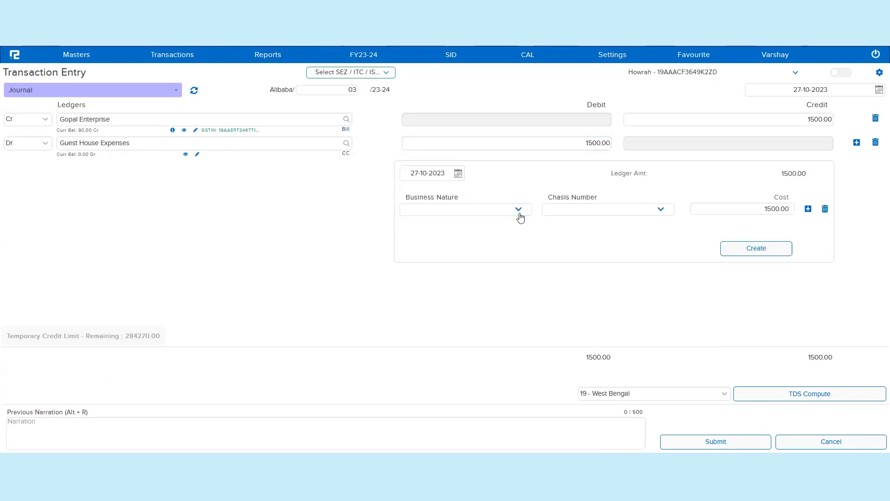
{"action": "left_click", "coordinate": [485, 225]}
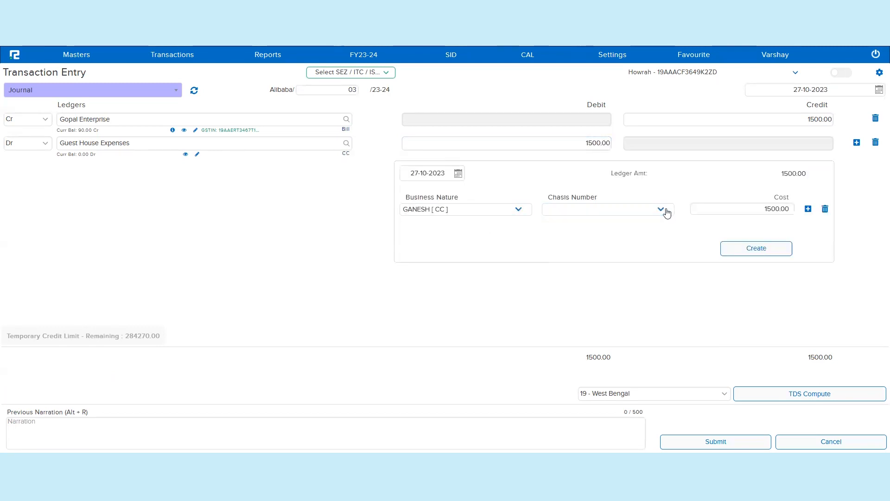
{"action": "left_click", "coordinate": [663, 210]}
{"action": "left_click", "coordinate": [626, 225]}
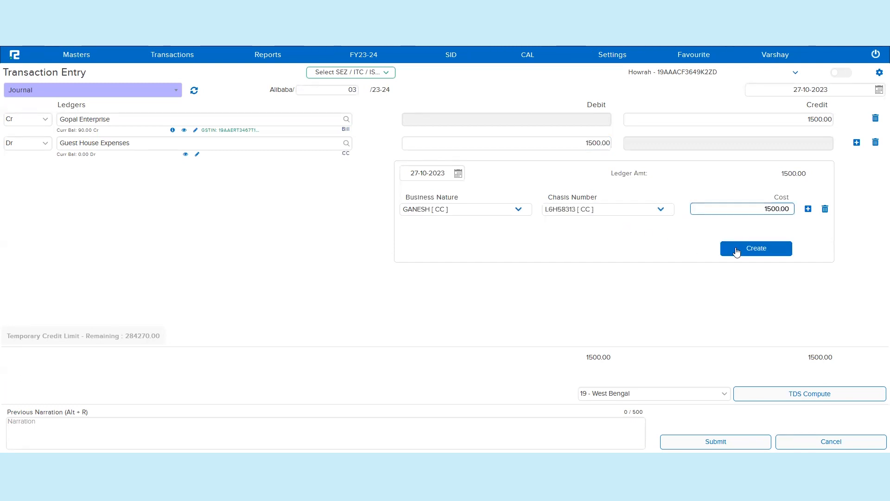
{"action": "left_click", "coordinate": [732, 250]}
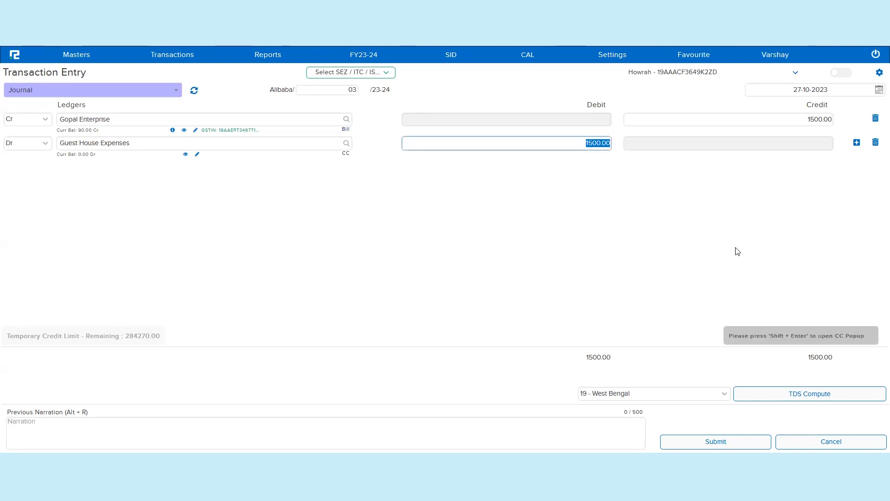
Step: Try TDS Compute, then review the Sundry Creditor TDS rule's expense ledger conditions in the other tab
{"action": "left_click", "coordinate": [847, 393]}
{"action": "left_click", "coordinate": [848, 394]}
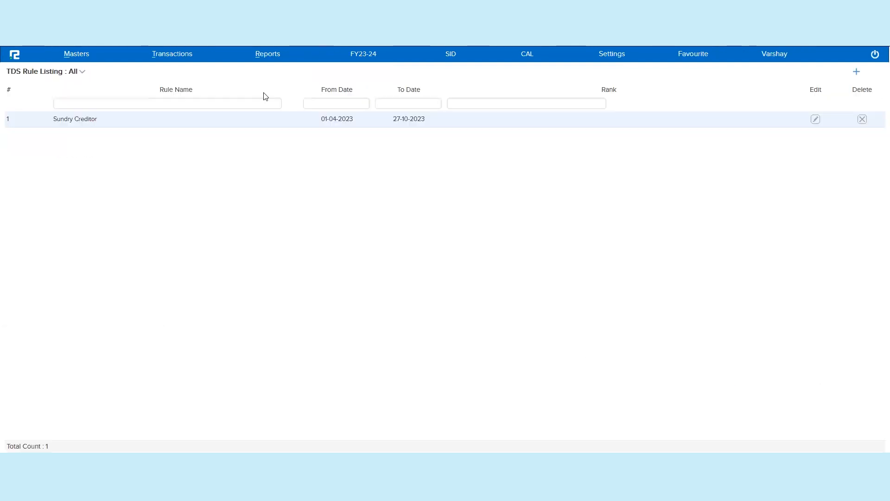
{"action": "double_click", "coordinate": [275, 123]}
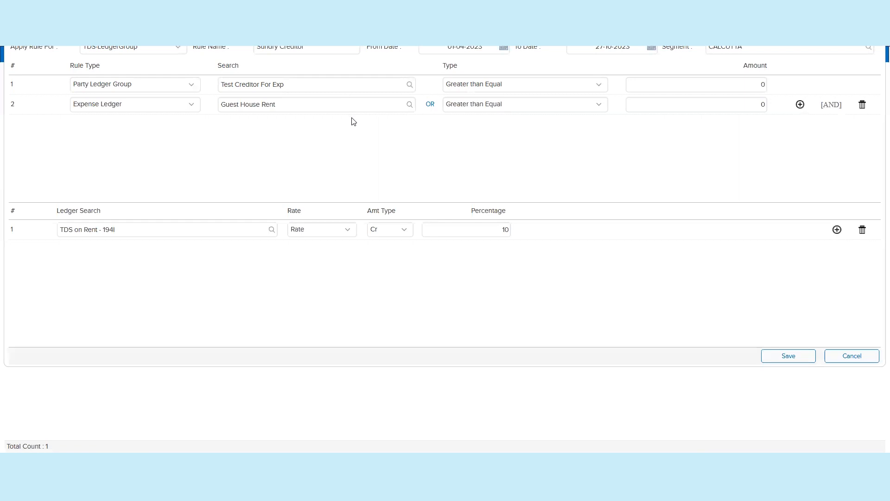
{"action": "key", "text": "Escape"}
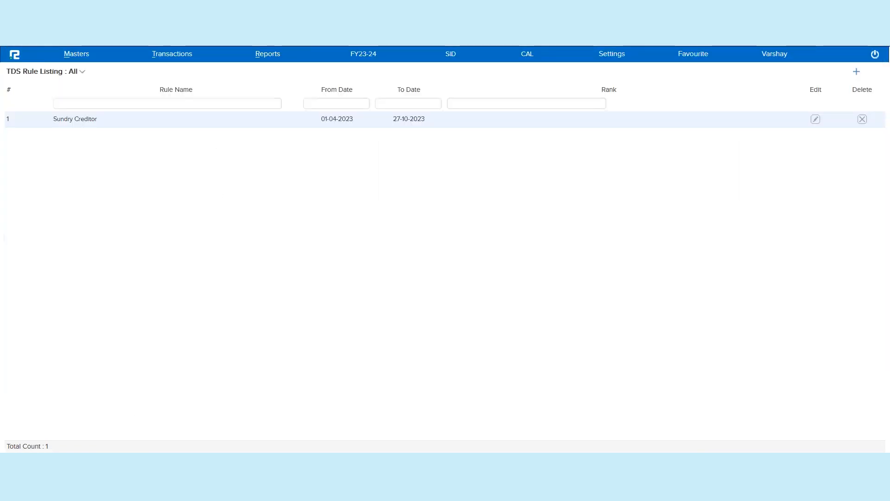
{"action": "key", "text": "Escape"}
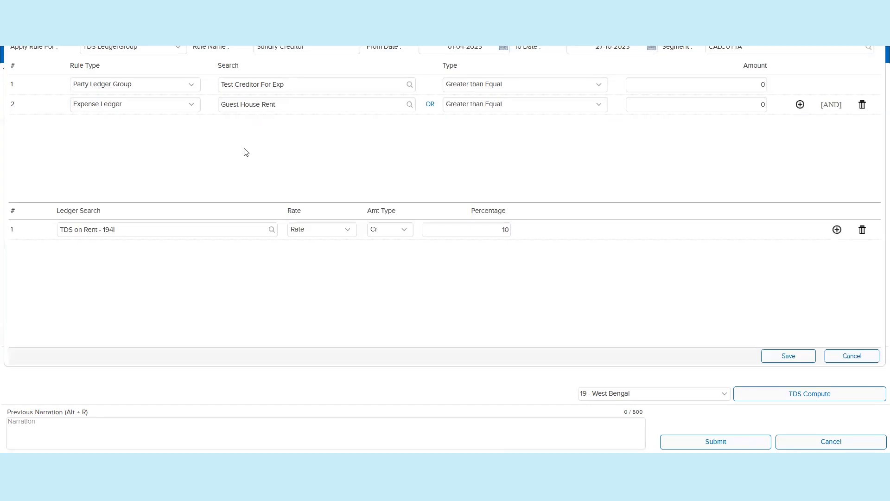
{"action": "key", "text": "Escape"}
Step: Replace the debit ledger with Guest House Rent, copying the name from the TDS rule
{"action": "triple_click", "coordinate": [185, 141]}
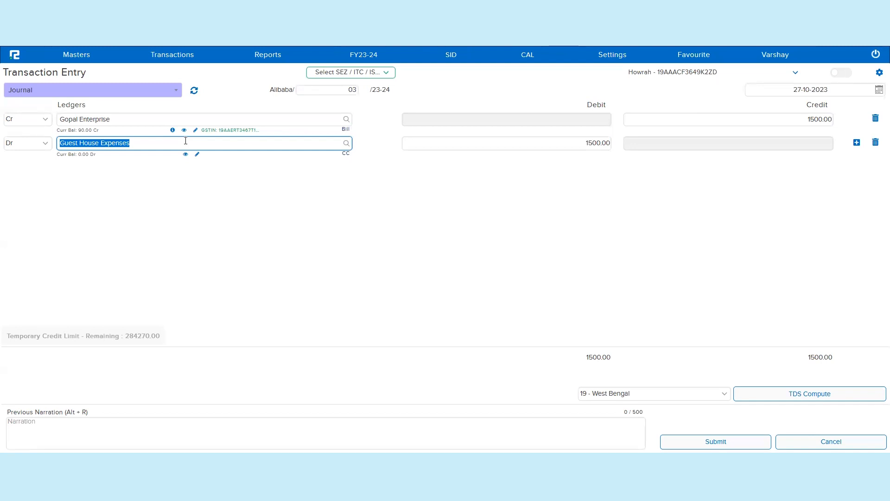
{"action": "key", "text": "alt+Tab"}
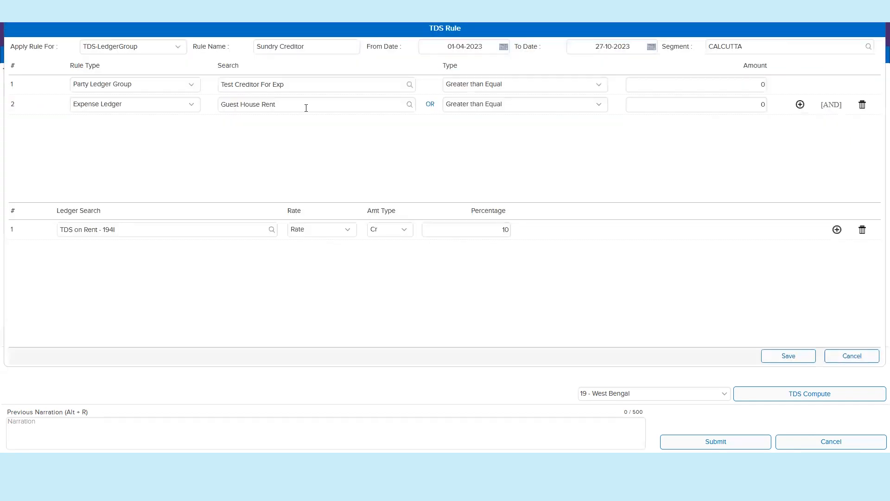
{"action": "left_click", "coordinate": [306, 108]}
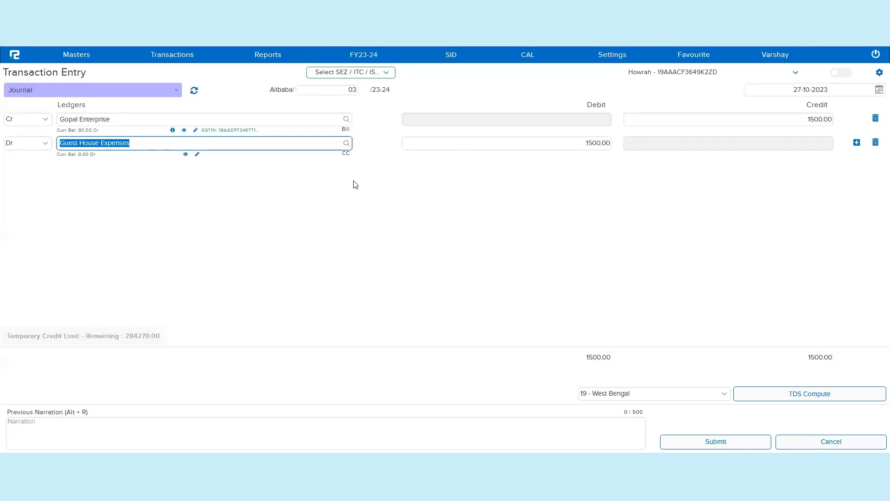
{"action": "type", "text": "Guest House Rent"}
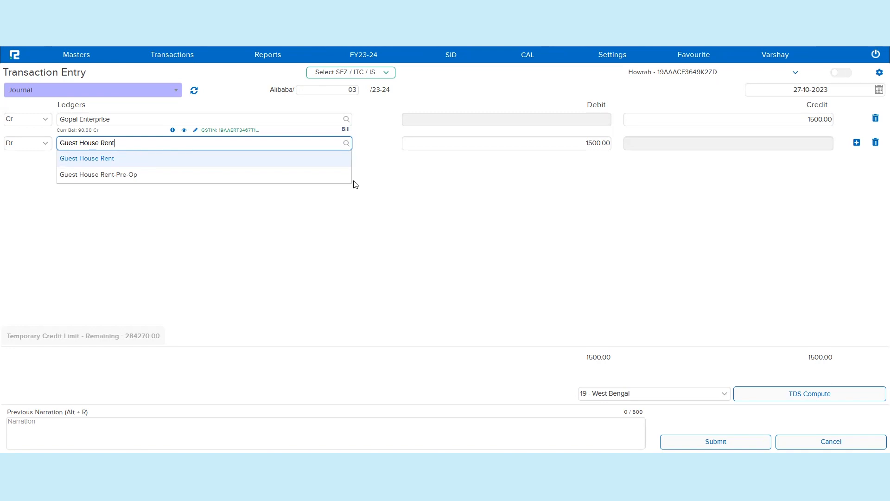
{"action": "left_click", "coordinate": [256, 159]}
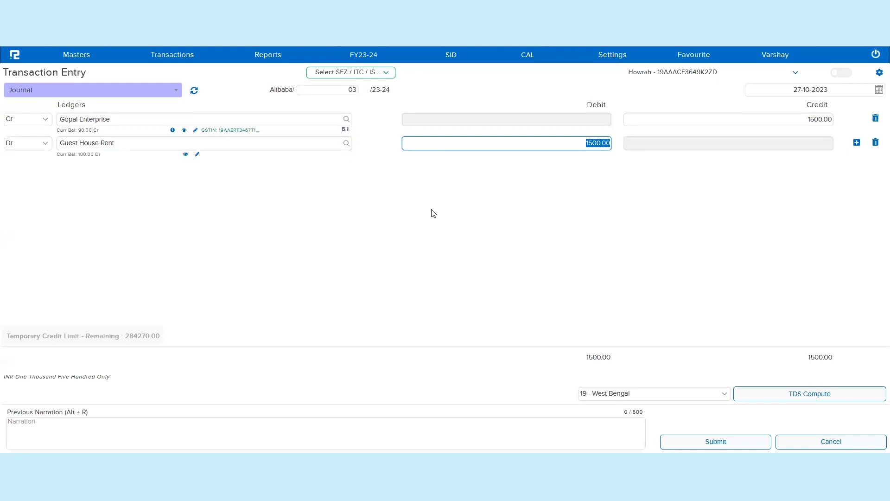
Step: Compute TDS and confirm the recalculated GP-001 bill allocation of 1350
{"action": "left_click", "coordinate": [774, 397]}
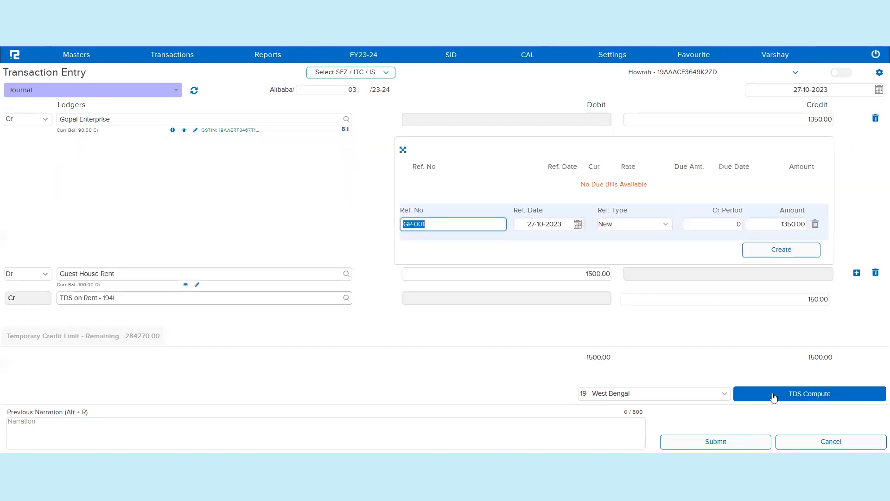
{"action": "left_click", "coordinate": [775, 226]}
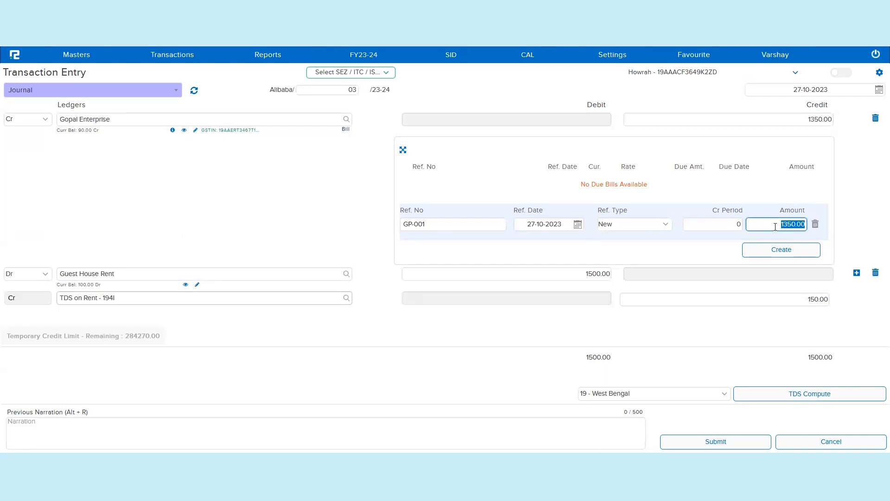
{"action": "left_click", "coordinate": [807, 250]}
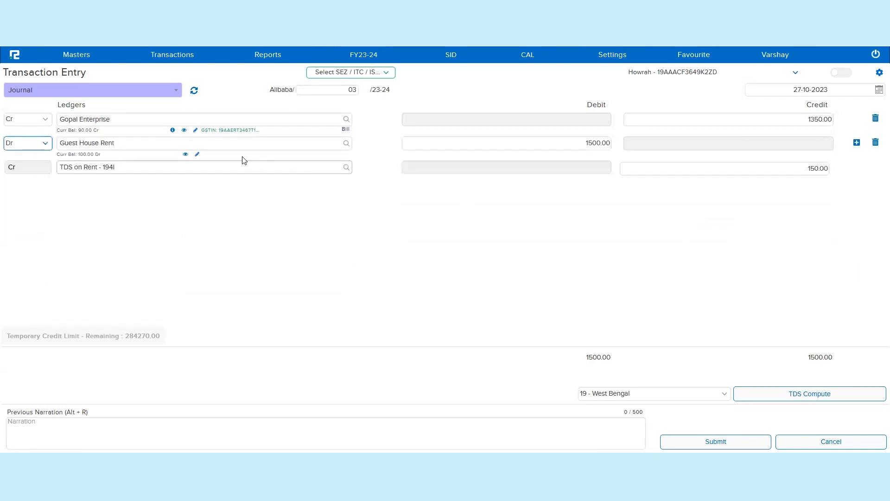
Step: Add the narration "Being Entry booked with TDS" and save the journal voucher
{"action": "left_click", "coordinate": [152, 167]}
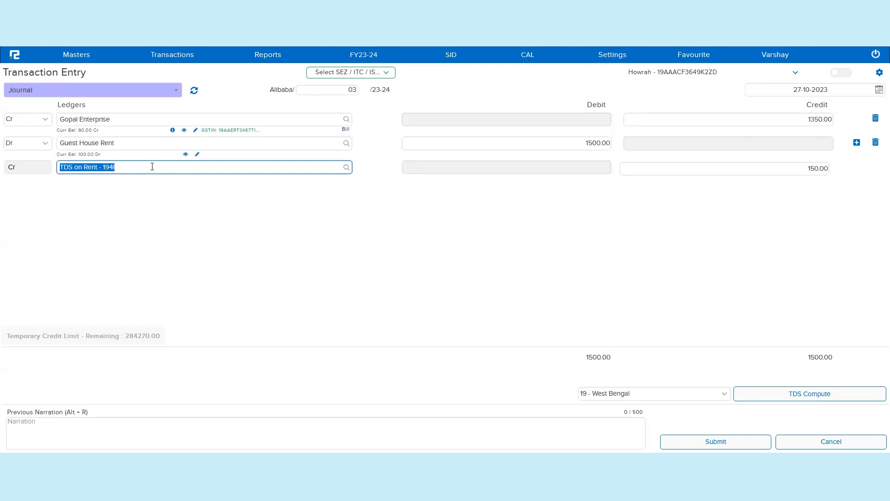
{"action": "left_click", "coordinate": [81, 434]}
{"action": "type", "text": "Being "}
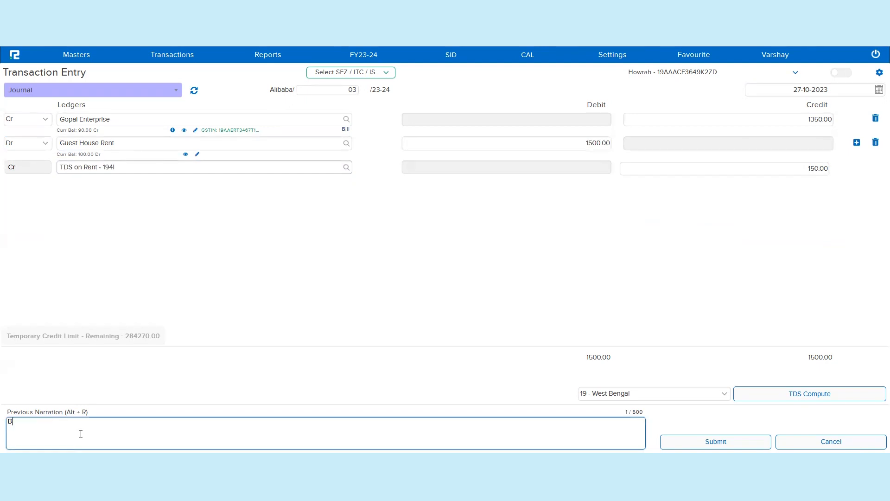
{"action": "type", "text": "Entry booked with TDS"}
{"action": "key", "text": "ctrl+s"}
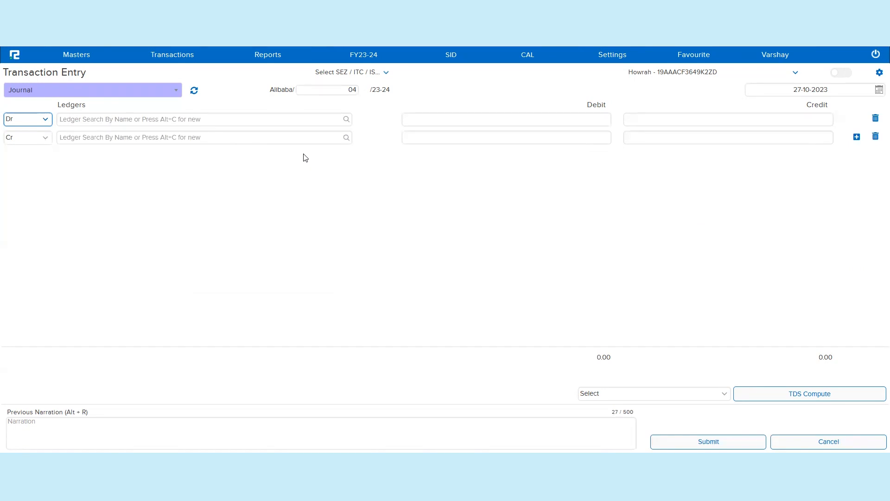
Step: Open the TDS Payment summary report and search for the period 27-10-2023 to 27-10-2023
{"action": "left_click", "coordinate": [268, 57]}
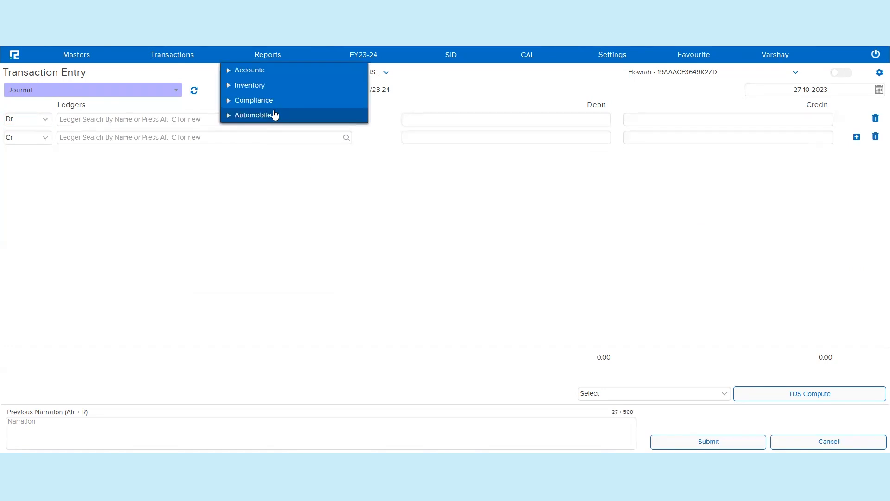
{"action": "left_click", "coordinate": [258, 102]}
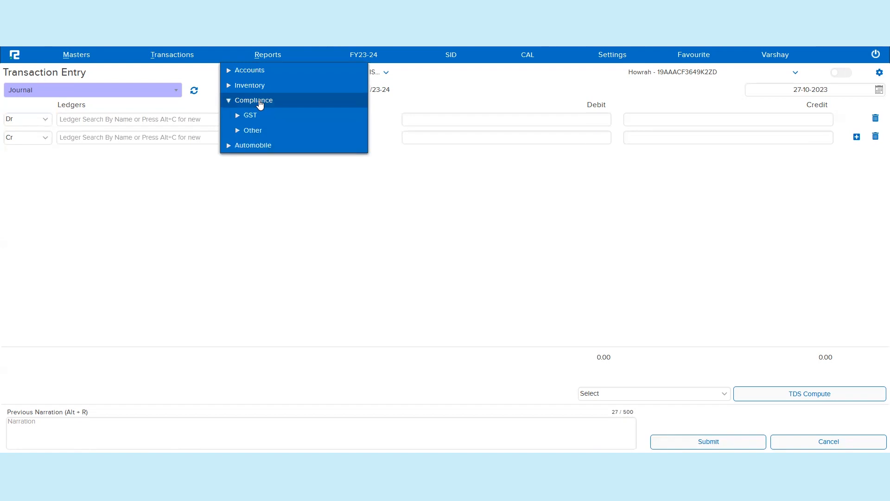
{"action": "left_click", "coordinate": [256, 133]}
{"action": "left_click", "coordinate": [253, 146]}
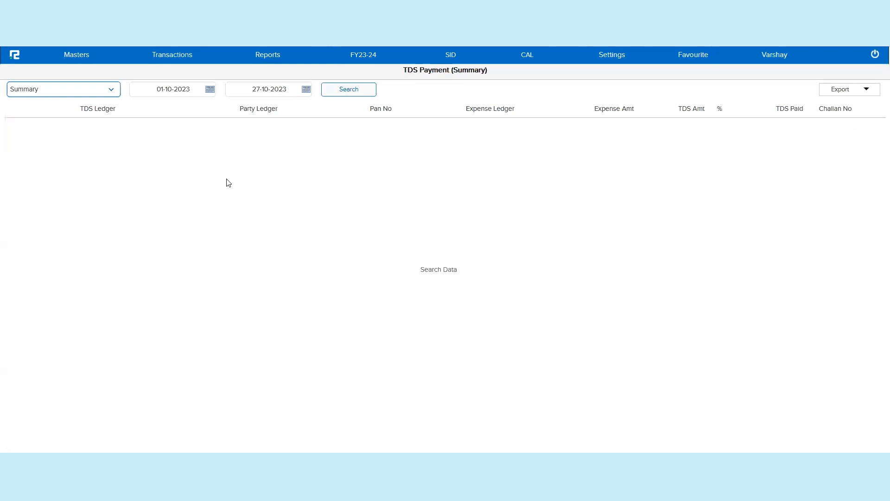
{"action": "key", "text": "Tab"}
{"action": "key", "text": "BackSpace"}
{"action": "type", "text": "27-10-2023"}
{"action": "key", "text": "Tab"}
{"action": "key", "text": "Tab"}
{"action": "key", "text": "Return"}
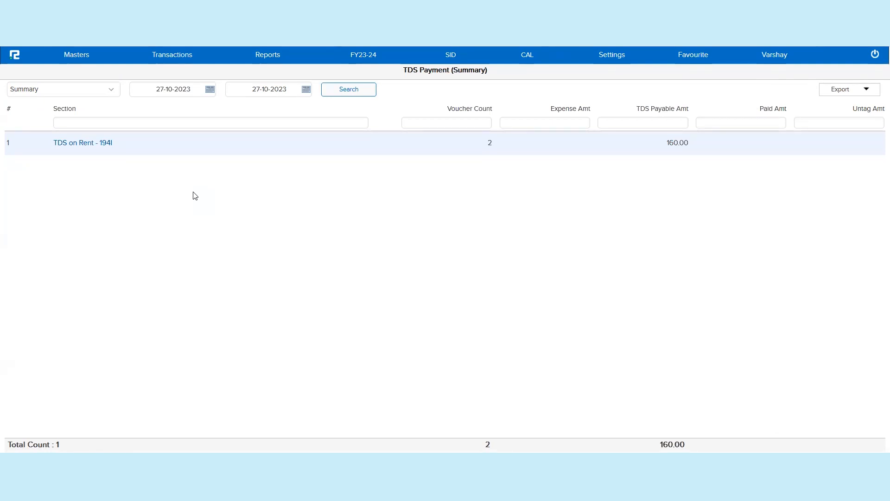
Step: Open the Ledger Report in a new tab and select the Gopal Enterprise ledger
{"action": "left_click", "coordinate": [273, 57]}
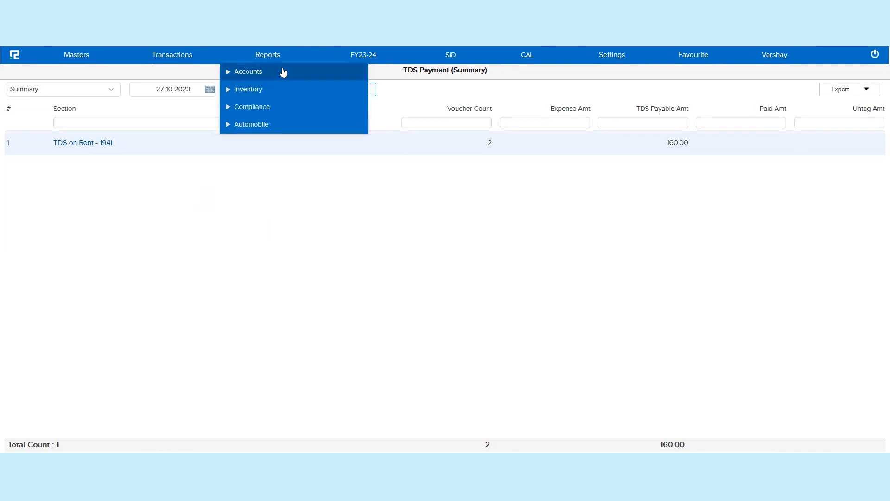
{"action": "left_click", "coordinate": [276, 72]}
{"action": "left_click", "coordinate": [260, 107]}
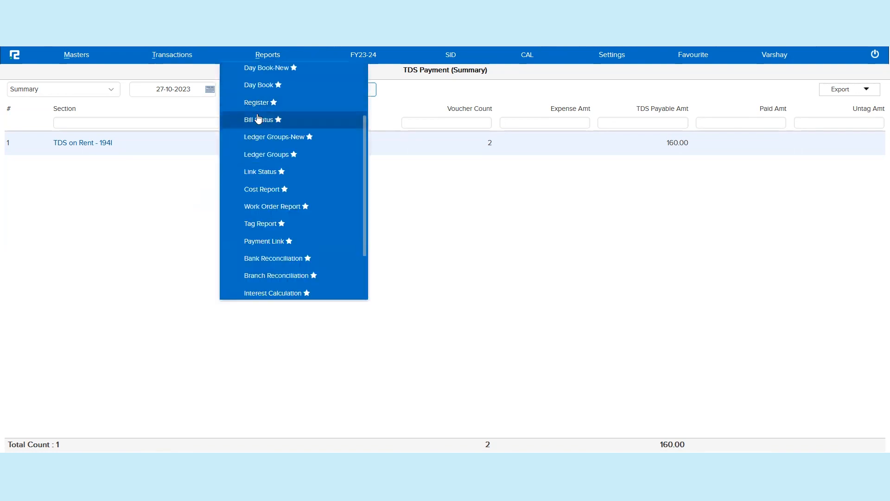
{"action": "scroll", "coordinate": [271, 88], "scroll_direction": "up", "scroll_amount": 3}
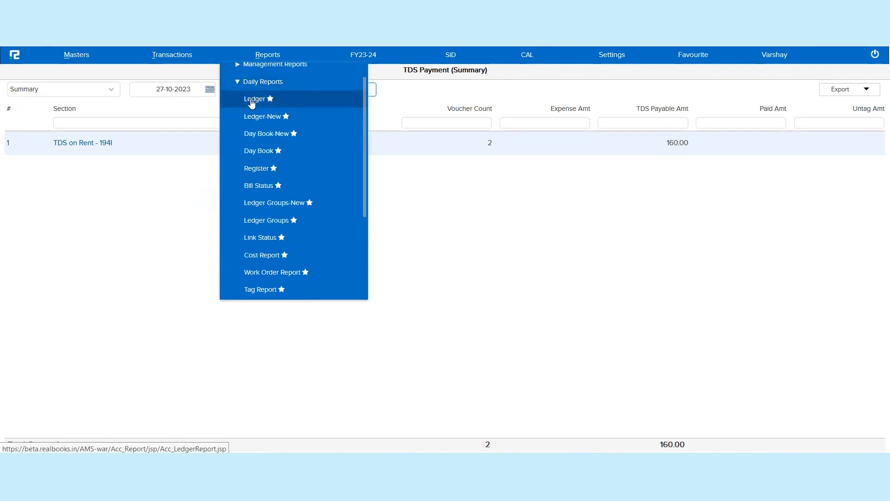
{"action": "right_click", "coordinate": [253, 103]}
{"action": "left_click", "coordinate": [285, 112]}
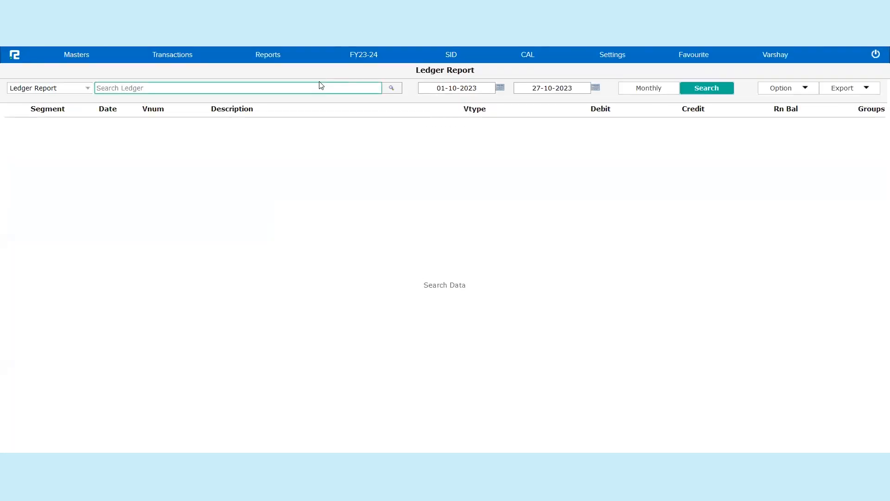
{"action": "type", "text": "gopal"}
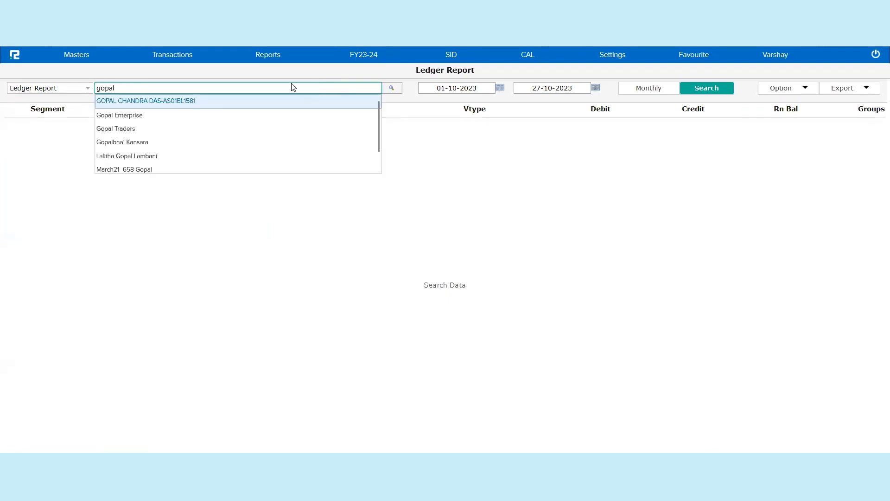
{"action": "left_click", "coordinate": [227, 115]}
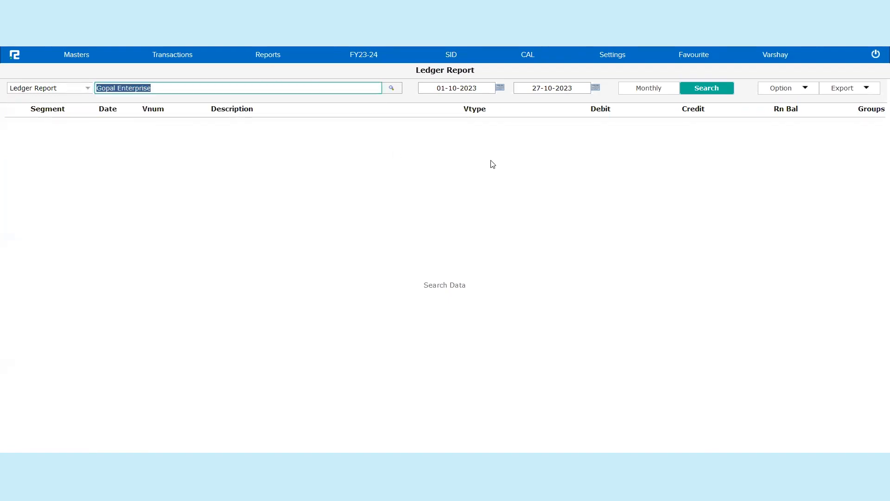
Step: Set the ledger report's start date to 27-10-2023 and run the search
{"action": "left_click", "coordinate": [480, 88]}
{"action": "key", "text": "ctrl+a"}
{"action": "type", "text": "27"}
{"action": "key", "text": "Tab"}
{"action": "key", "text": "Tab"}
{"action": "key", "text": "Tab"}
{"action": "key", "text": "Return"}
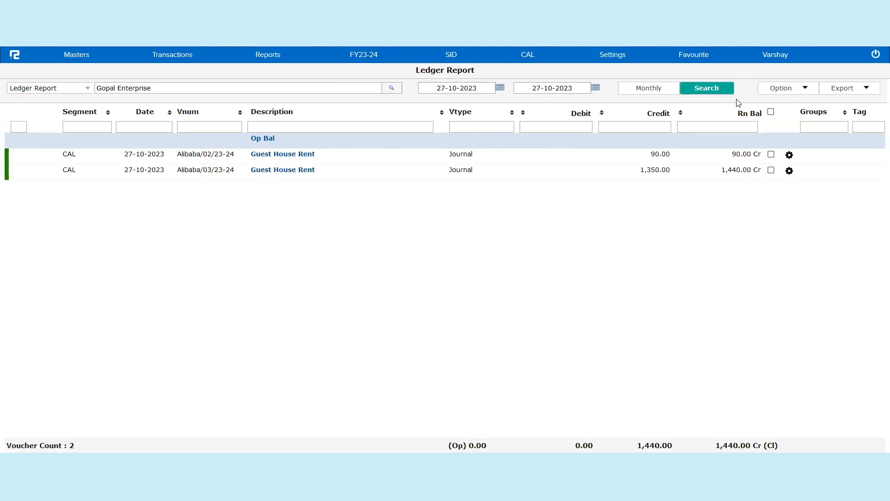
Step: Turn on the Ledgers option to show each voucher's ledger breakdown and examine the entries
{"action": "left_click", "coordinate": [781, 90]}
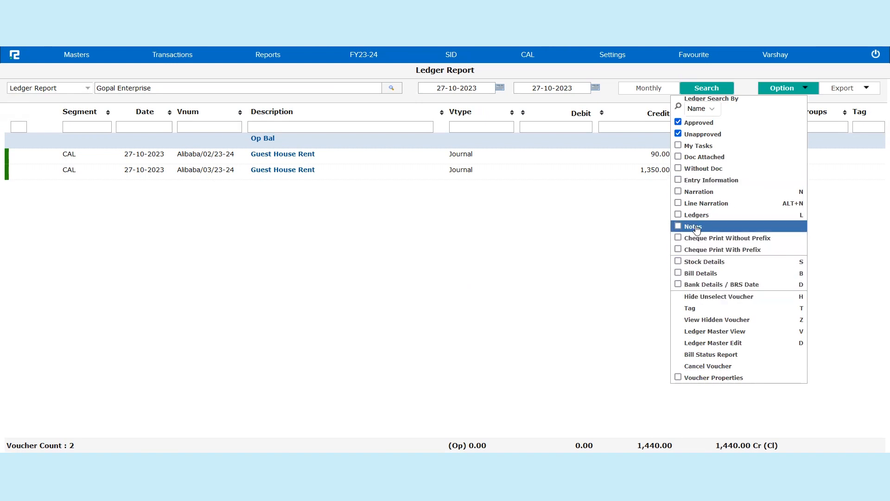
{"action": "left_click", "coordinate": [695, 214]}
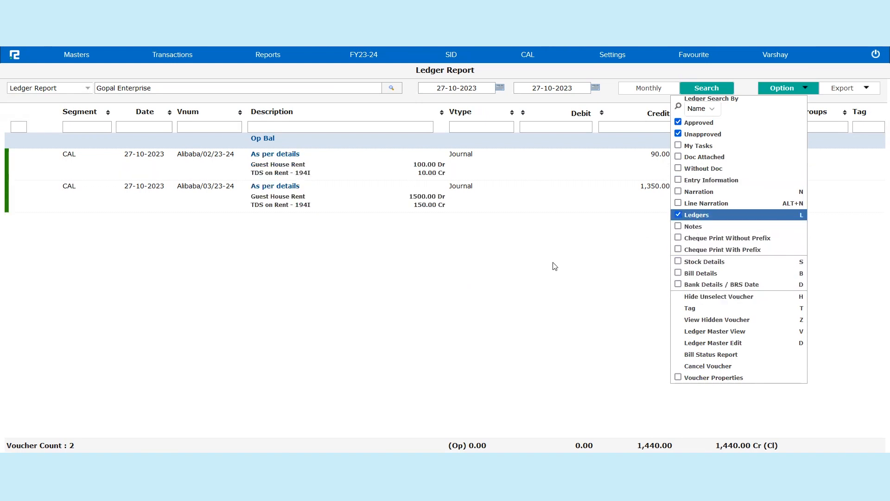
{"action": "triple_click", "coordinate": [280, 173]}
{"action": "triple_click", "coordinate": [287, 205]}
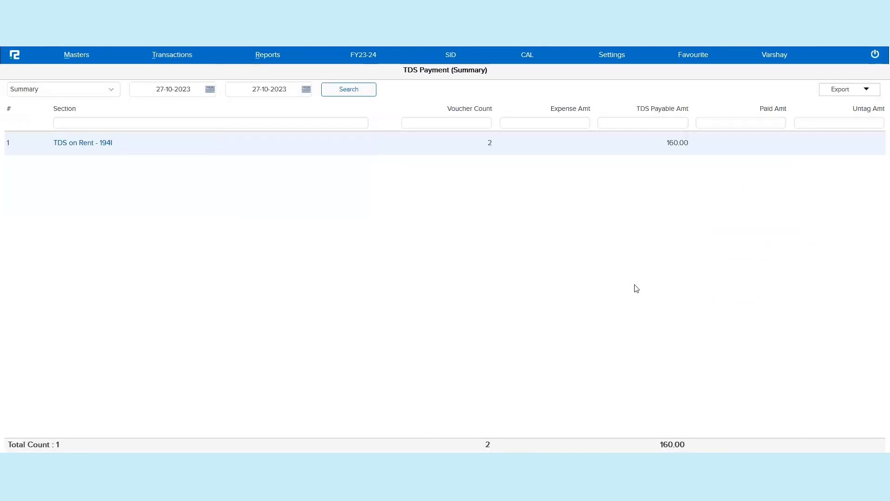
Step: Drill into the TDS on Rent - 194I section details, then switch back to the Summary view and search
{"action": "left_click", "coordinate": [105, 143]}
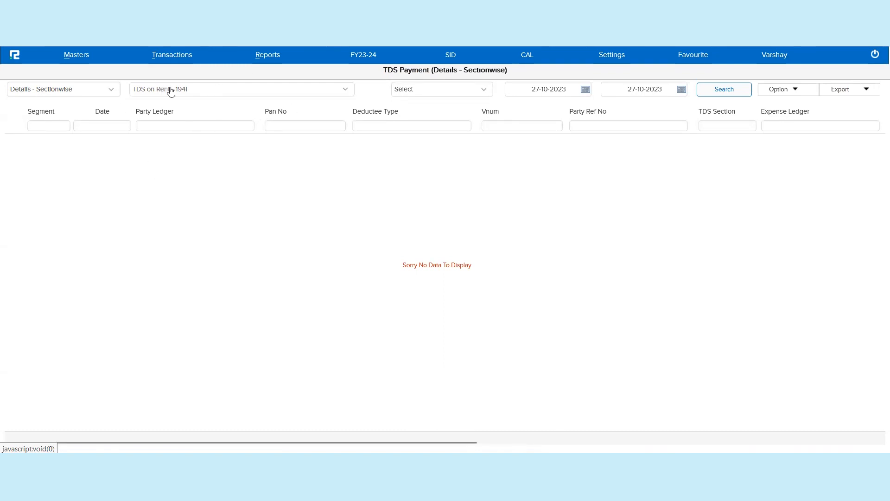
{"action": "left_click", "coordinate": [84, 92]}
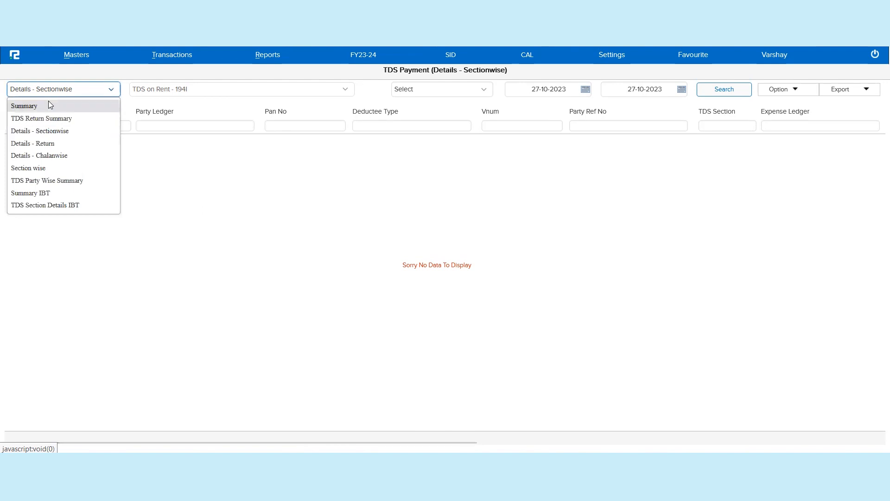
{"action": "left_click", "coordinate": [48, 101]}
{"action": "left_click", "coordinate": [349, 91]}
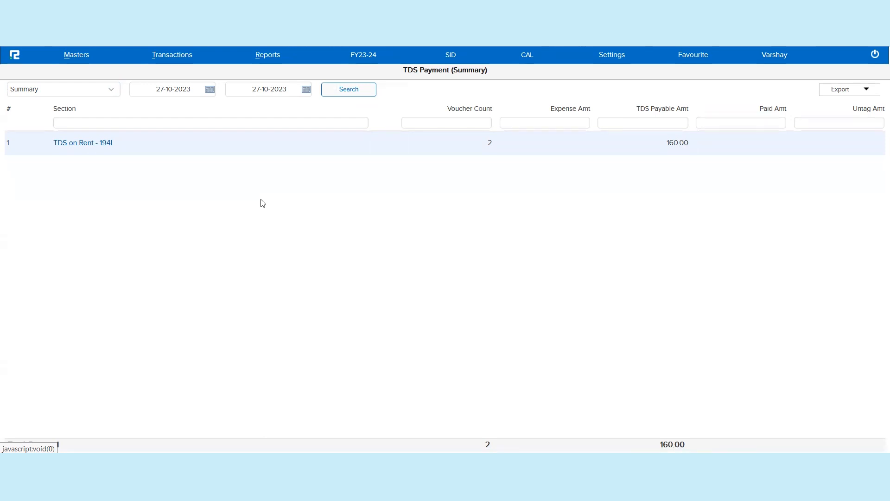
Step: Switch the TDS Payment report to Details - Return, then to TDS Return Summary, and search
{"action": "left_click", "coordinate": [85, 92]}
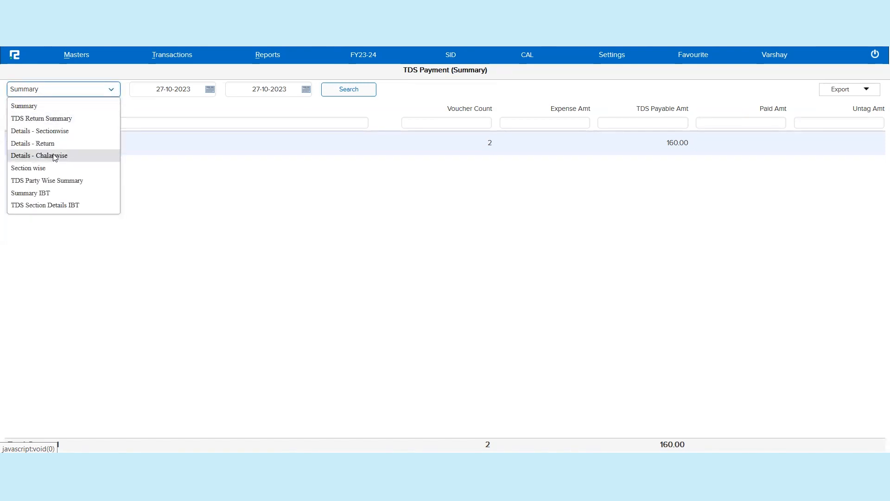
{"action": "left_click", "coordinate": [44, 144]}
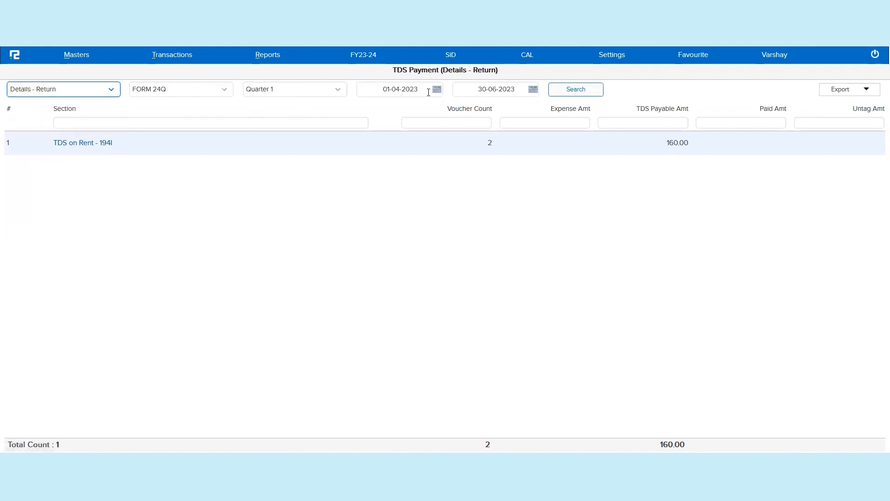
{"action": "left_click", "coordinate": [97, 88]}
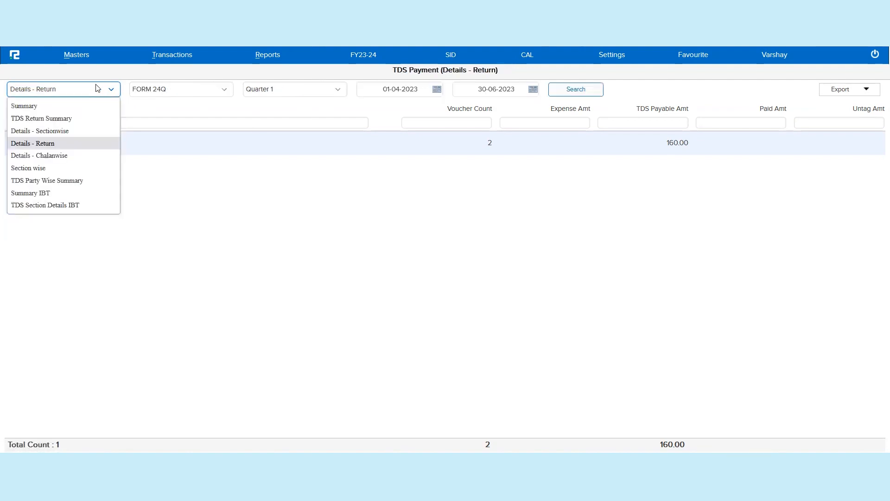
{"action": "left_click", "coordinate": [70, 119]}
{"action": "left_click", "coordinate": [352, 92]}
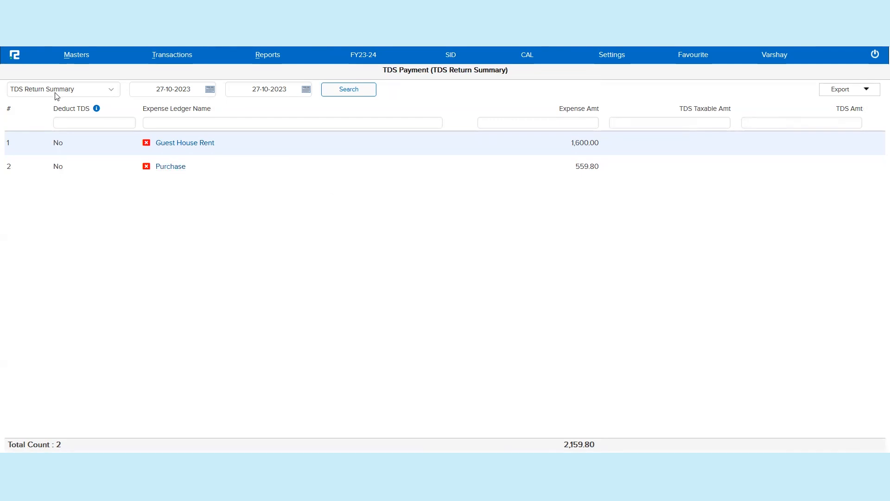
Step: Open the Guest House Rent ledger report from the return summary, close it, and copy the ledger name
{"action": "left_click", "coordinate": [185, 144]}
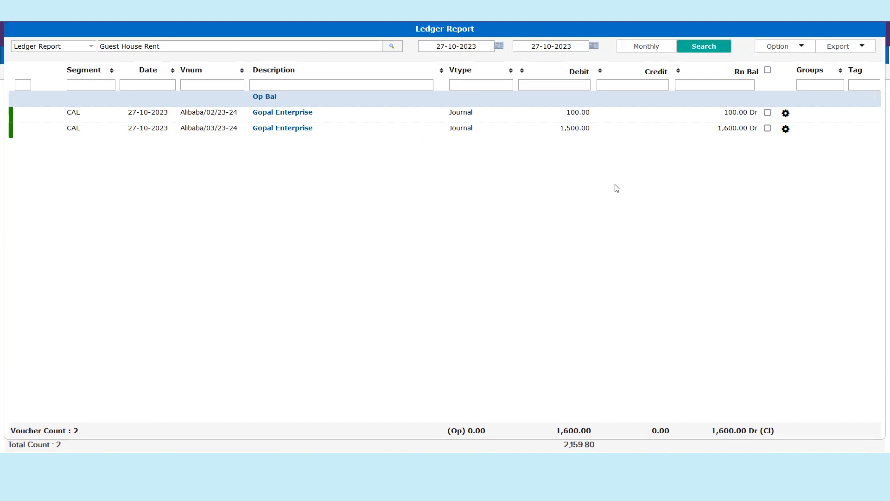
{"action": "key", "text": "Escape"}
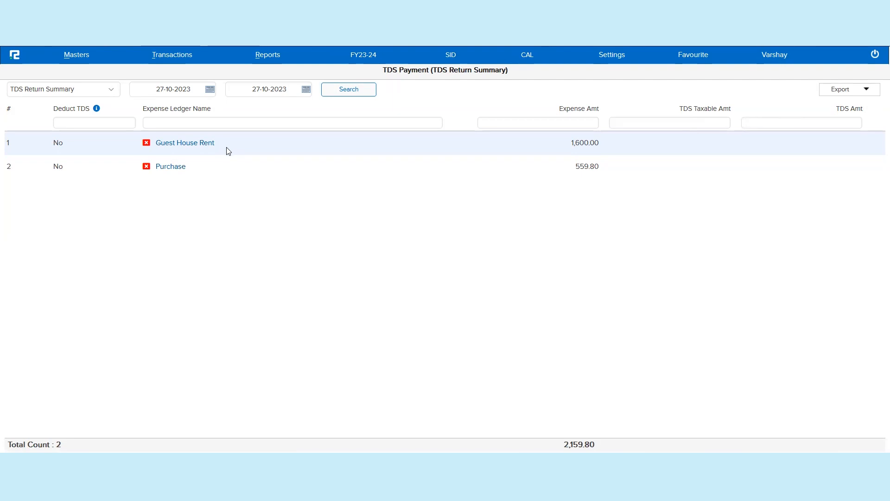
{"action": "left_click_drag", "start_coordinate": [222, 149], "coordinate": [157, 144]}
{"action": "key", "text": "ctrl+c"}
{"action": "left_click", "coordinate": [160, 144]}
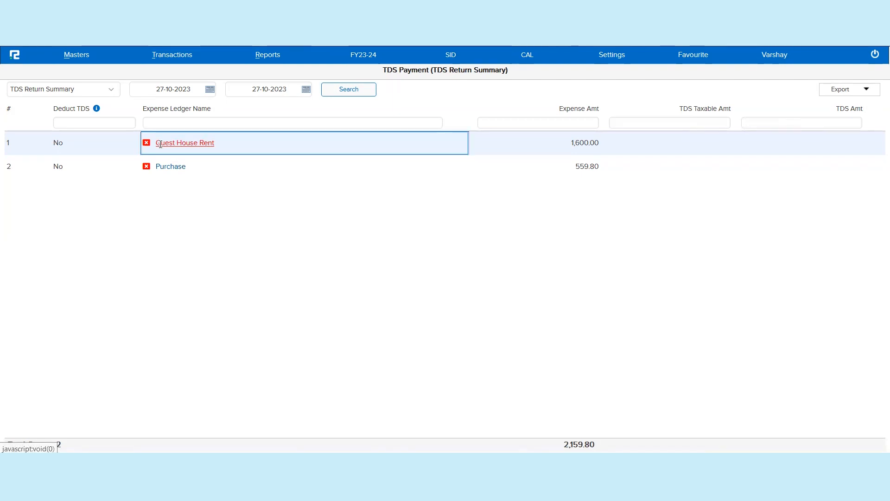
Step: Edit the Guest House Rent ledger master to enable Deduct TDS and save it
{"action": "left_click", "coordinate": [74, 56]}
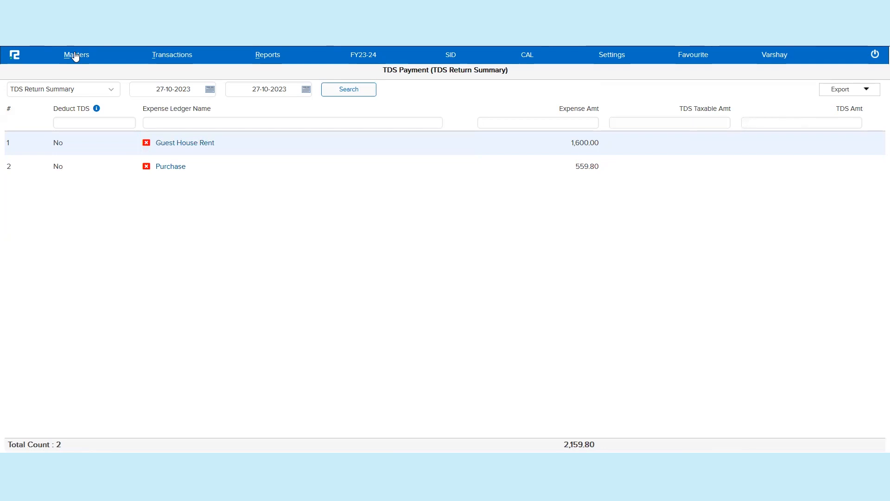
{"action": "left_click", "coordinate": [68, 75]}
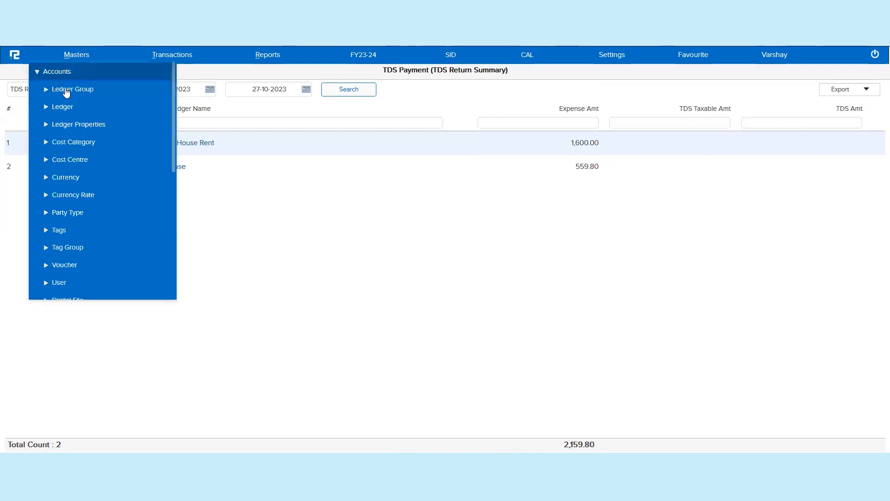
{"action": "left_click", "coordinate": [63, 107]}
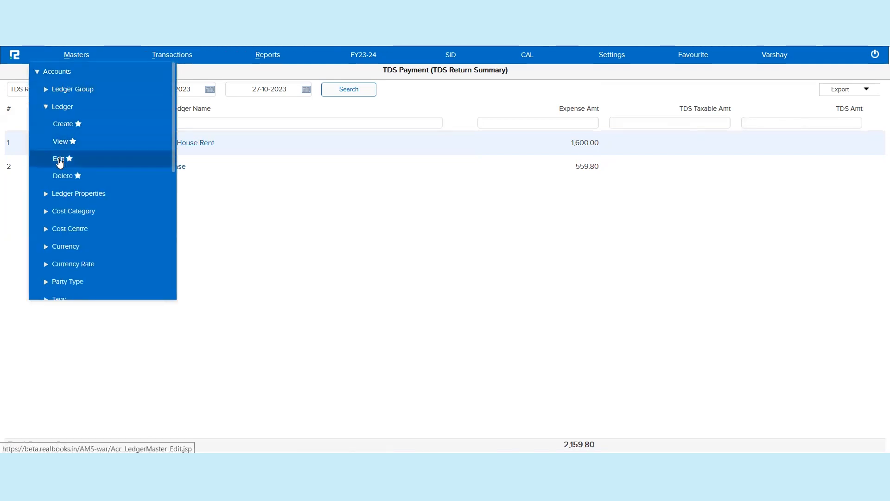
{"action": "left_click", "coordinate": [359, 79]}
{"action": "key", "text": "ctrl+v"}
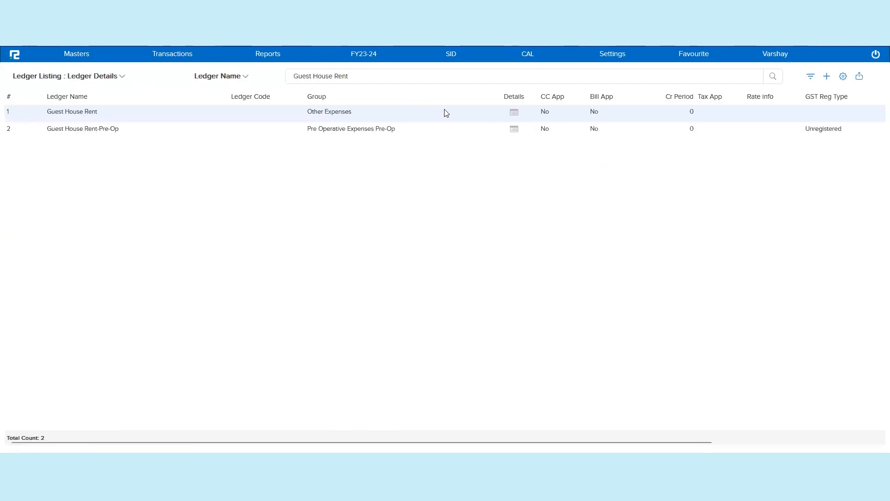
{"action": "double_click", "coordinate": [448, 115]}
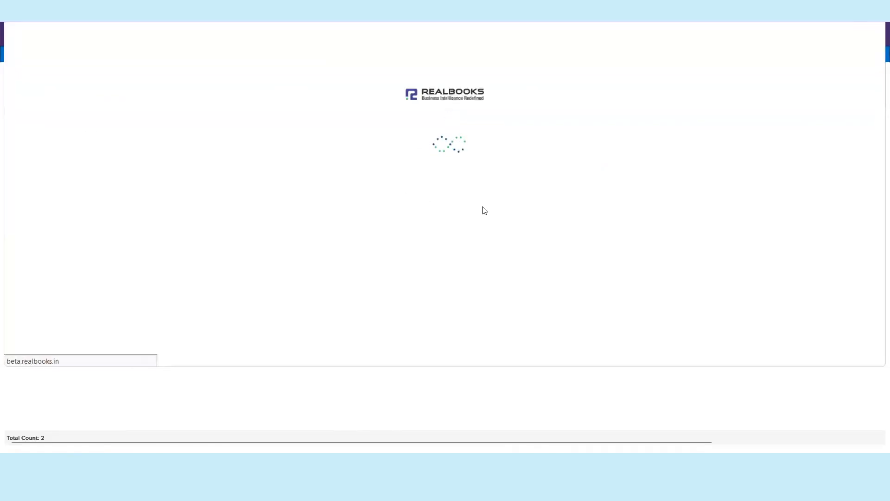
{"action": "triple_click", "coordinate": [622, 164]}
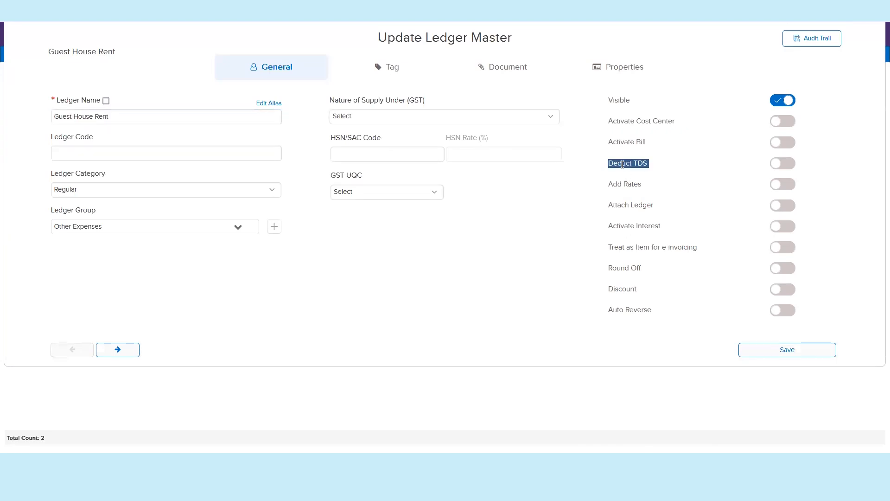
{"action": "left_click", "coordinate": [793, 167]}
{"action": "left_click", "coordinate": [787, 164]}
{"action": "left_click", "coordinate": [784, 353]}
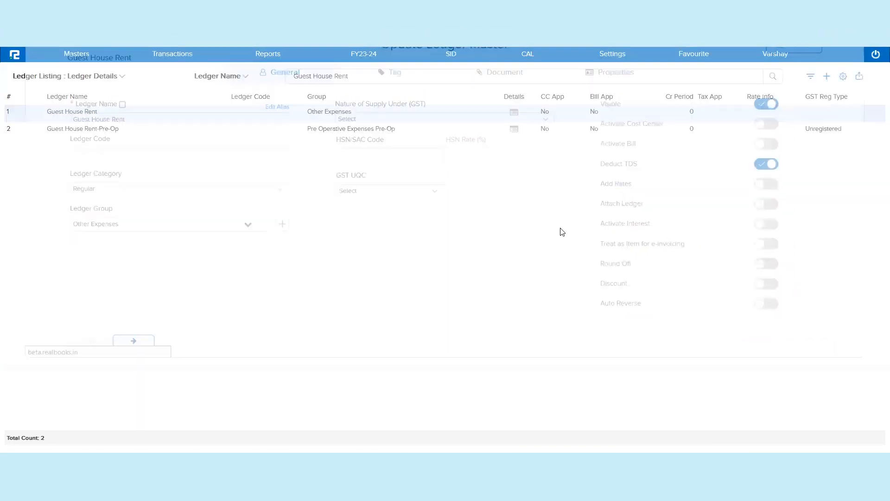
Step: Open the TDS Payment report from compliance reports and run the Summary search
{"action": "left_click", "coordinate": [272, 58]}
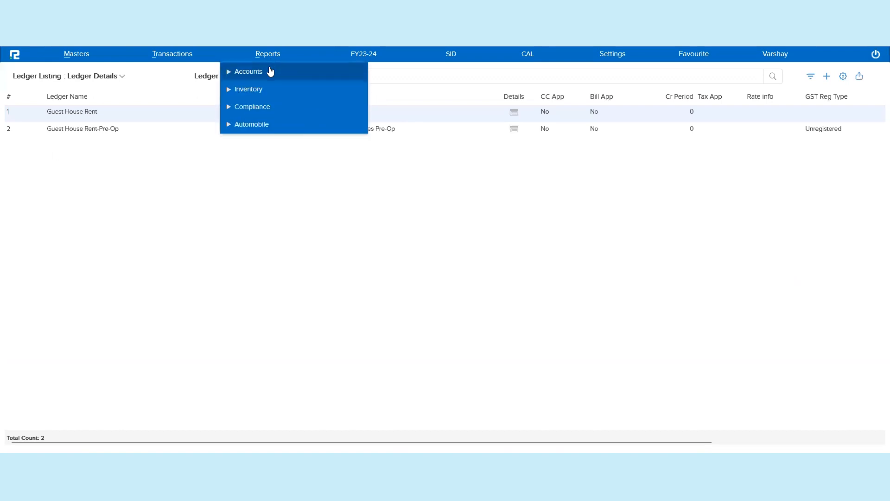
{"action": "left_click", "coordinate": [269, 73]}
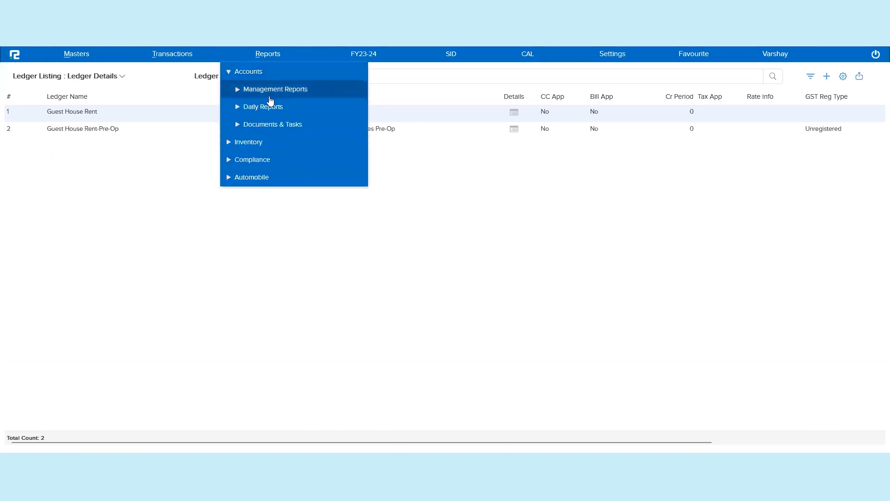
{"action": "left_click", "coordinate": [259, 160]}
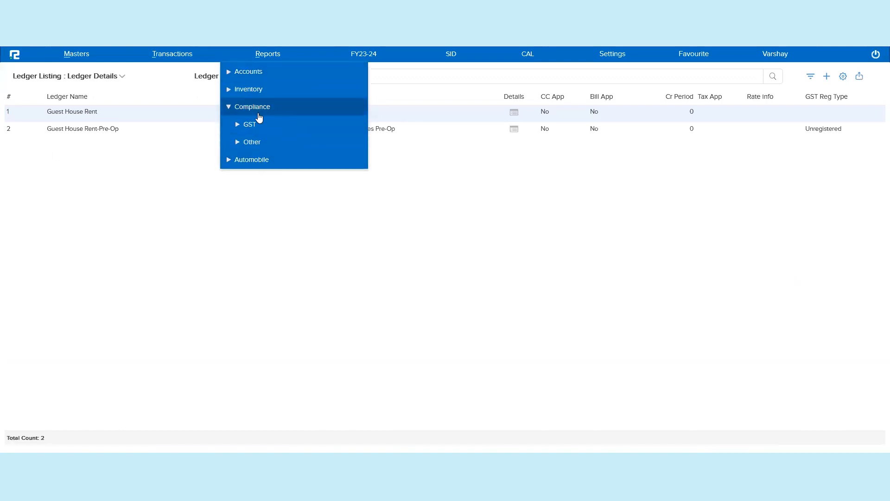
{"action": "left_click", "coordinate": [253, 143]}
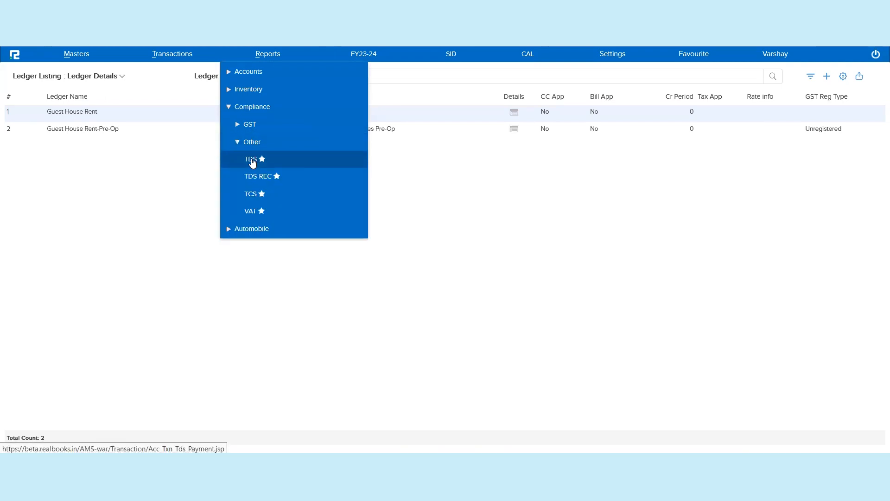
{"action": "left_click", "coordinate": [252, 161]}
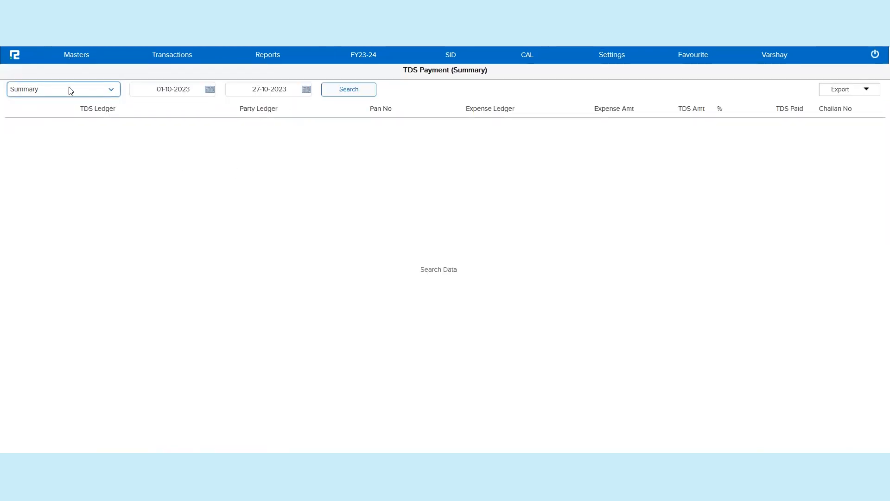
{"action": "left_click", "coordinate": [349, 95]}
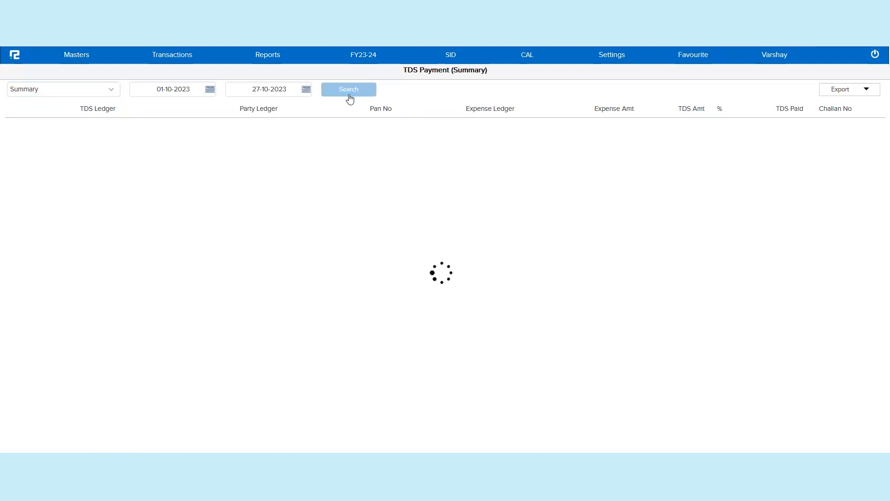
Step: Set the start date to 27-10-2023, search again, and open the TDS on Rent - 194I section details
{"action": "triple_click", "coordinate": [194, 91]}
{"action": "key", "text": "BackSpace"}
{"action": "type", "text": "27-10-2023"}
{"action": "key", "text": "Tab"}
{"action": "left_click", "coordinate": [349, 89]}
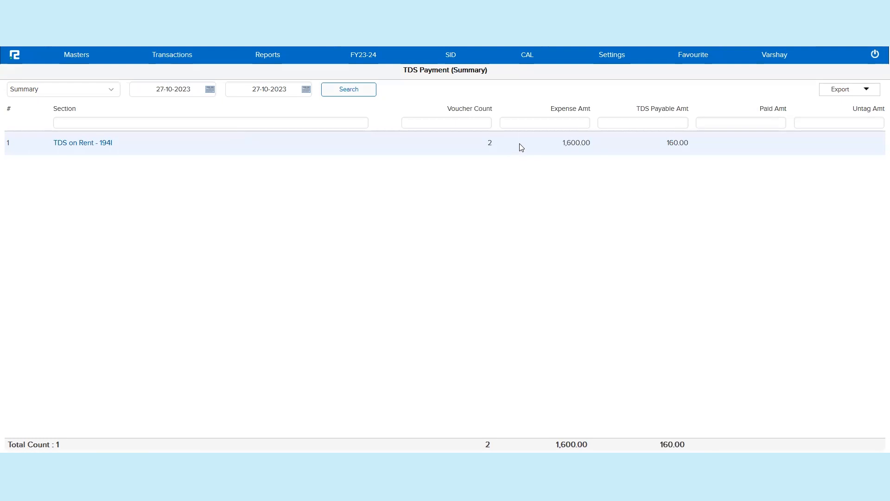
{"action": "double_click", "coordinate": [584, 147]}
{"action": "left_click", "coordinate": [94, 143]}
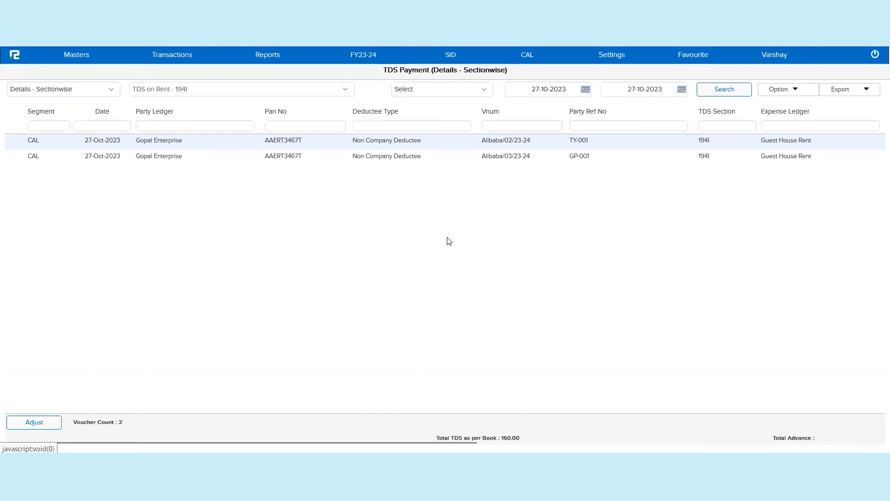
Step: Scroll across the TDS on Rent - 194I section details to review each column of both entries
{"action": "scroll", "coordinate": [449, 241], "scroll_direction": "right", "scroll_amount": 5}
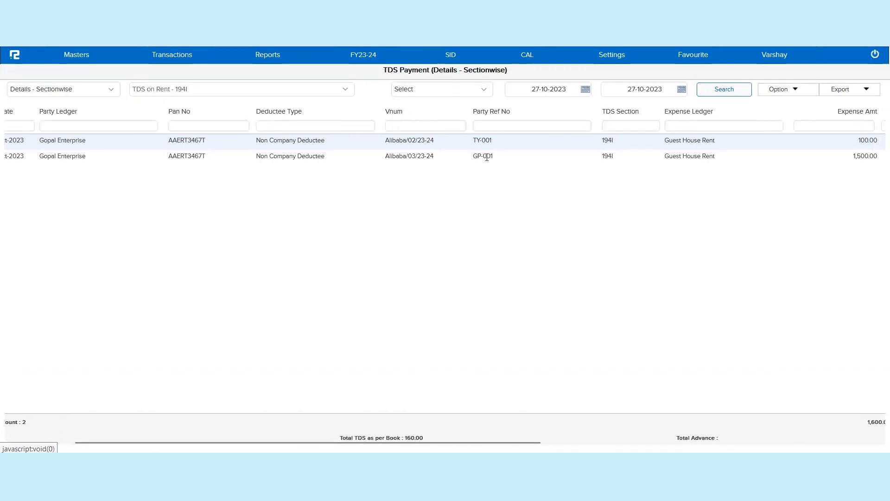
{"action": "double_click", "coordinate": [486, 157]}
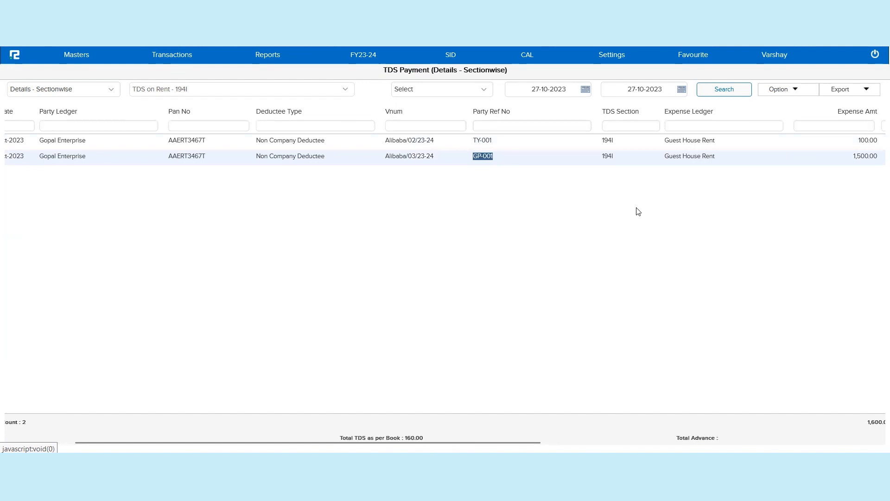
{"action": "scroll", "coordinate": [638, 212], "scroll_direction": "right", "scroll_amount": 3}
{"action": "scroll", "coordinate": [638, 212], "scroll_direction": "left", "scroll_amount": 5}
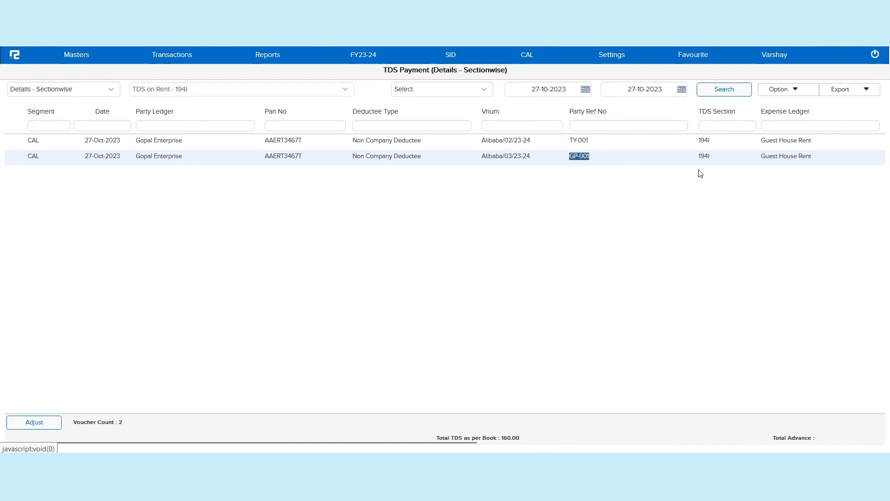
{"action": "scroll", "coordinate": [778, 184], "scroll_direction": "right", "scroll_amount": 2}
{"action": "scroll", "coordinate": [777, 183], "scroll_direction": "right", "scroll_amount": 6}
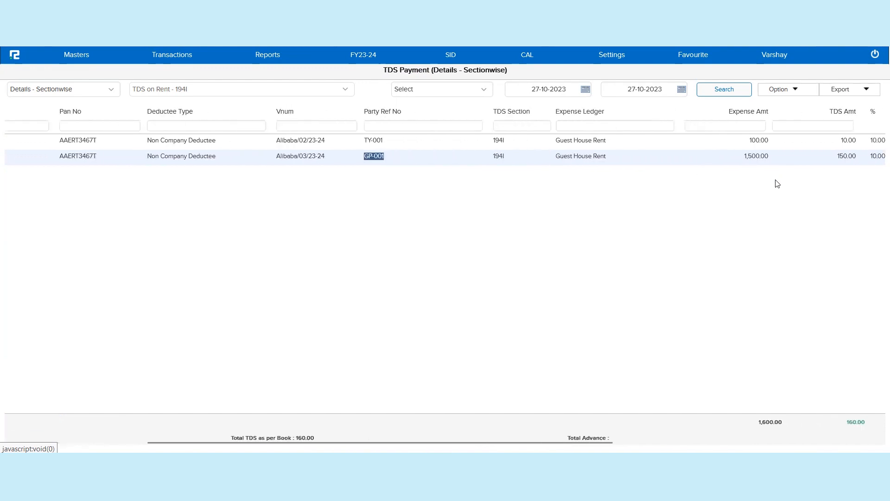
{"action": "scroll", "coordinate": [777, 183], "scroll_direction": "right", "scroll_amount": 9}
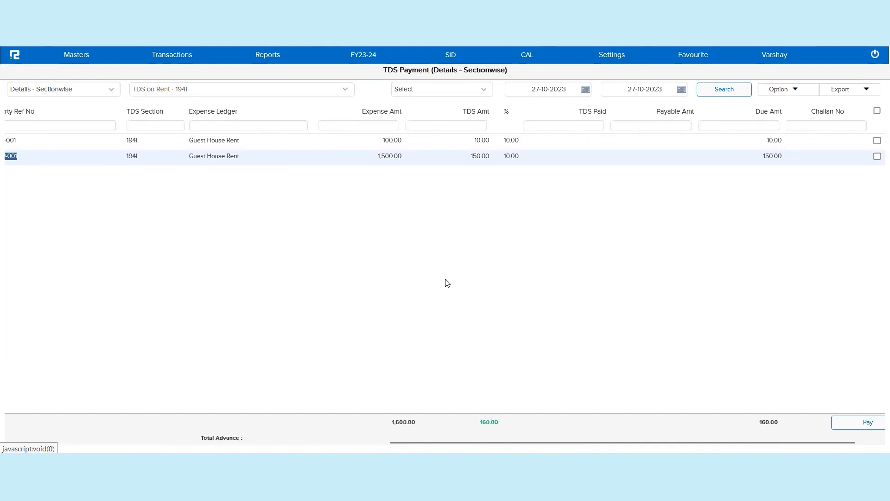
{"action": "scroll", "coordinate": [598, 259], "scroll_direction": "right", "scroll_amount": 1}
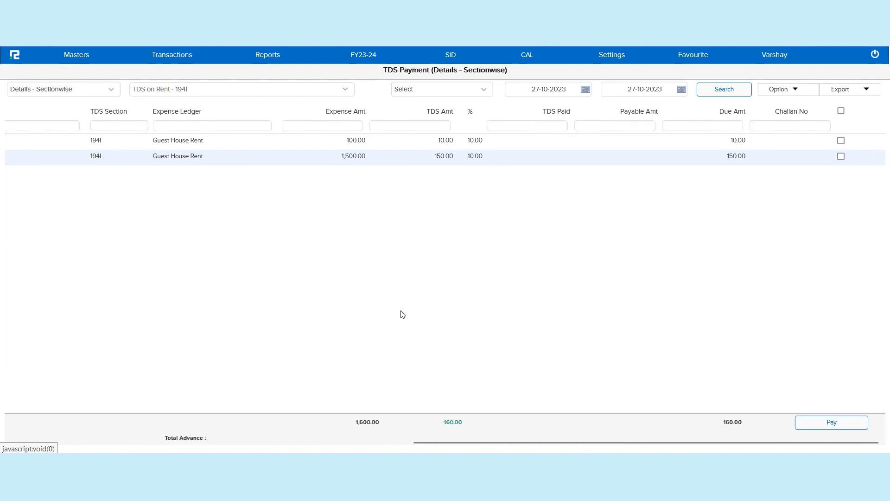
{"action": "scroll", "coordinate": [402, 314], "scroll_direction": "left", "scroll_amount": 4}
{"action": "scroll", "coordinate": [402, 315], "scroll_direction": "left", "scroll_amount": 10}
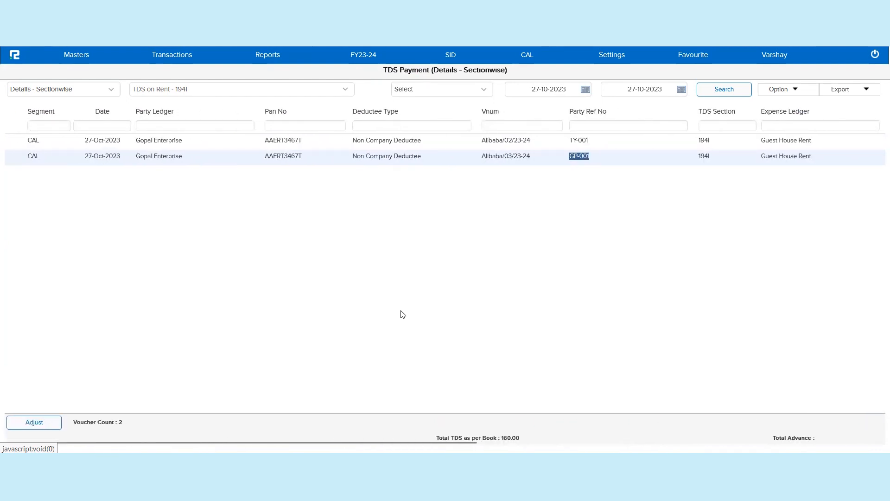
{"action": "scroll", "coordinate": [403, 314], "scroll_direction": "right", "scroll_amount": 14}
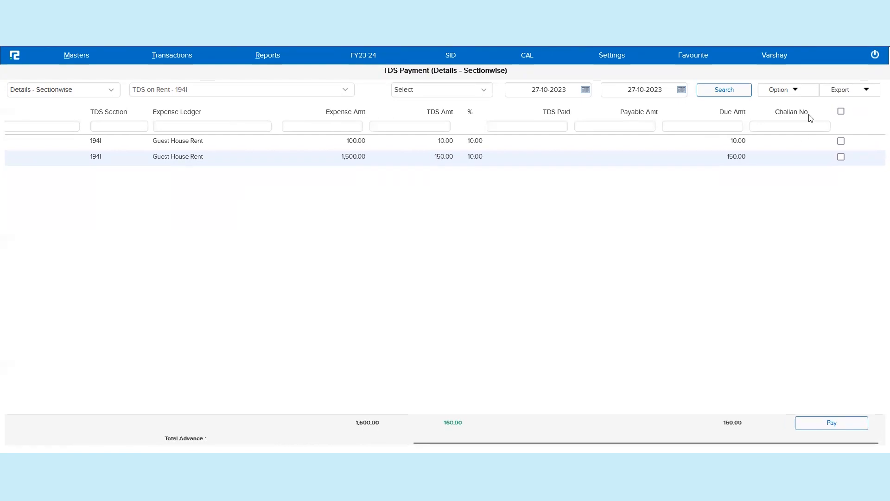
Step: Show the TDS Ledger column in the report through the report options
{"action": "left_click", "coordinate": [796, 95]}
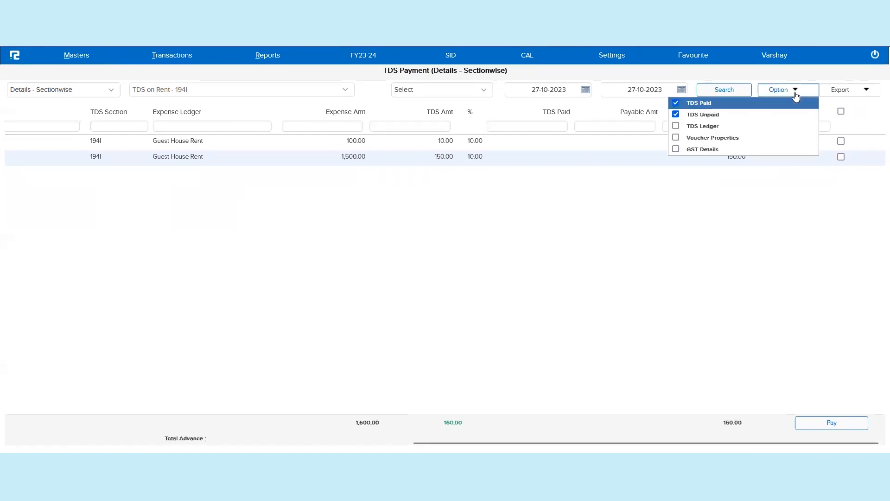
{"action": "left_click", "coordinate": [714, 130]}
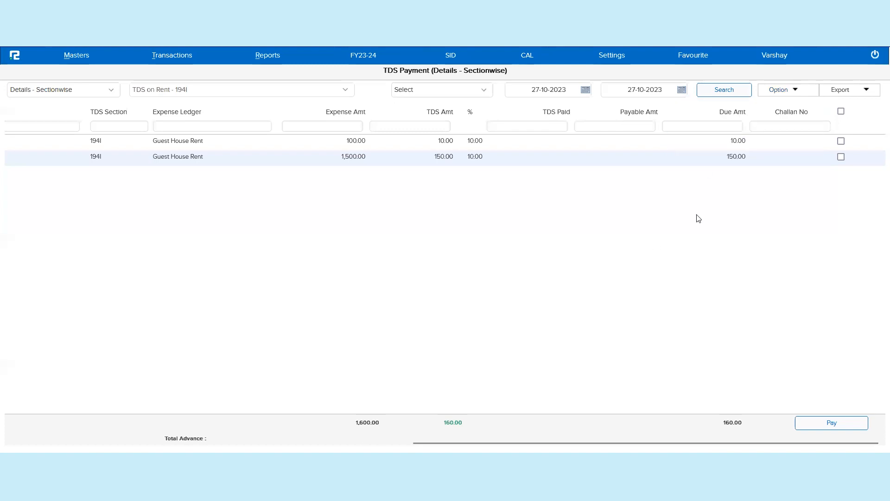
{"action": "scroll", "coordinate": [640, 248], "scroll_direction": "left", "scroll_amount": 10}
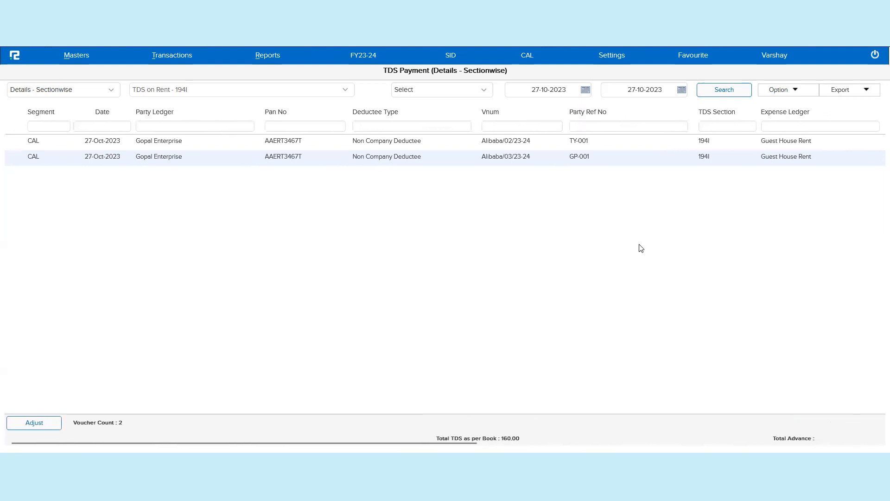
{"action": "left_click", "coordinate": [793, 89]}
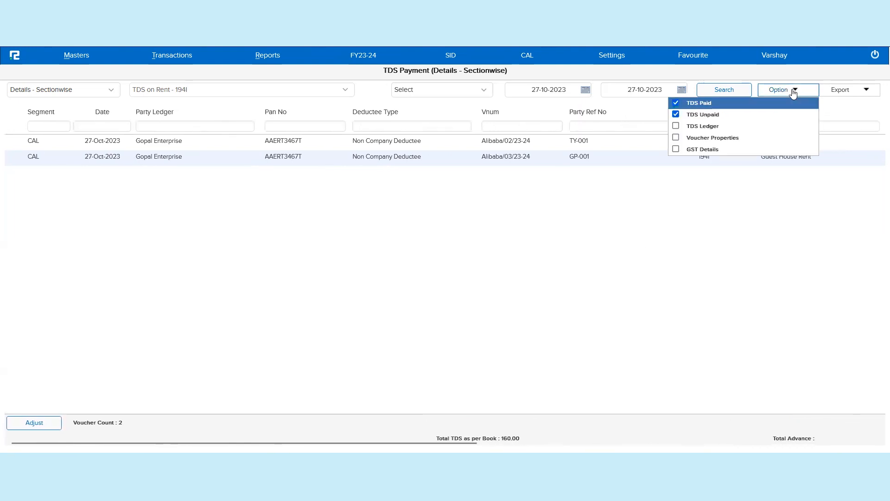
{"action": "left_click", "coordinate": [708, 132]}
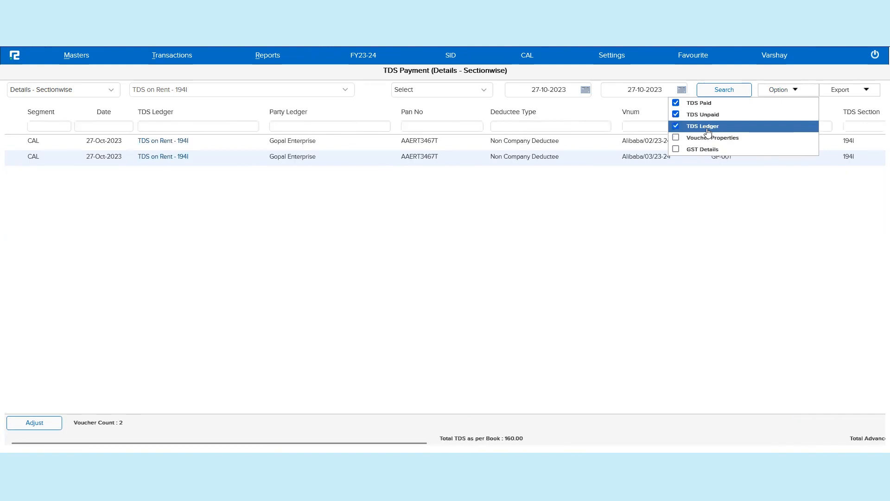
Step: Open the first entry's journal voucher from its TDS Ledger link and close it again
{"action": "double_click", "coordinate": [153, 111]}
{"action": "left_click", "coordinate": [154, 111]}
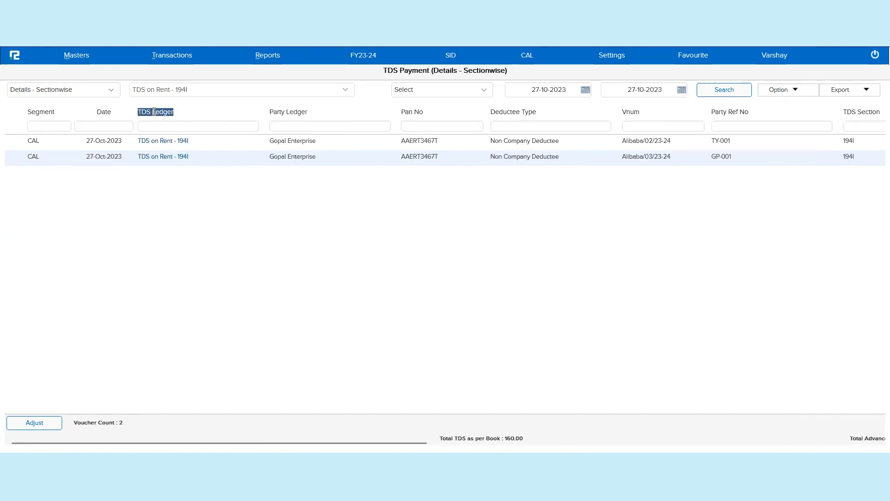
{"action": "left_click", "coordinate": [160, 141]}
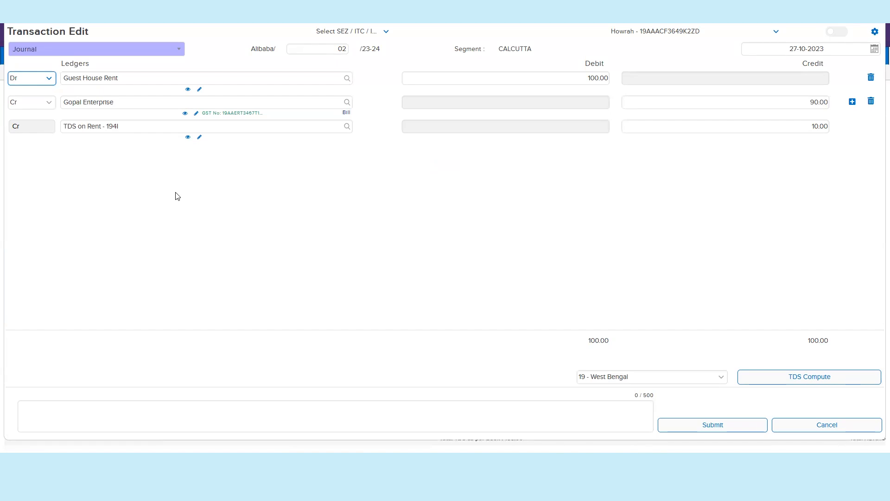
{"action": "key", "text": "Escape"}
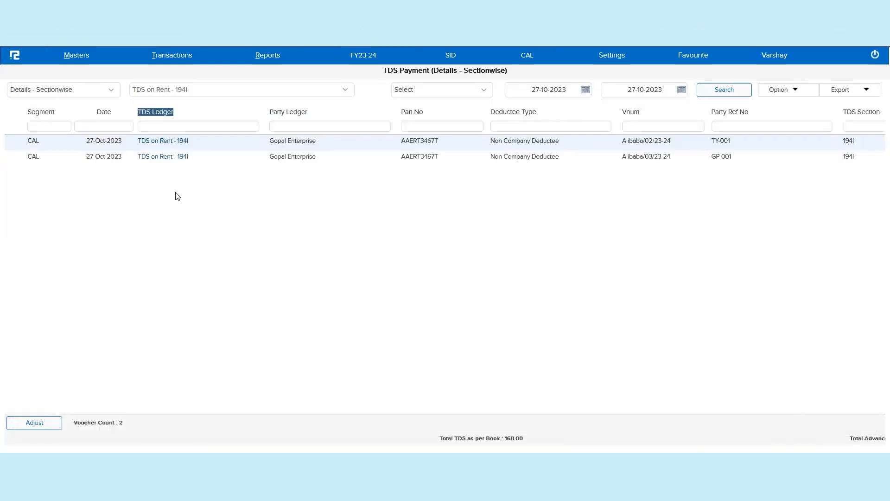
Step: Hide the TDS Ledger column again through the report options, leaving GST Details off
{"action": "left_click", "coordinate": [785, 93]}
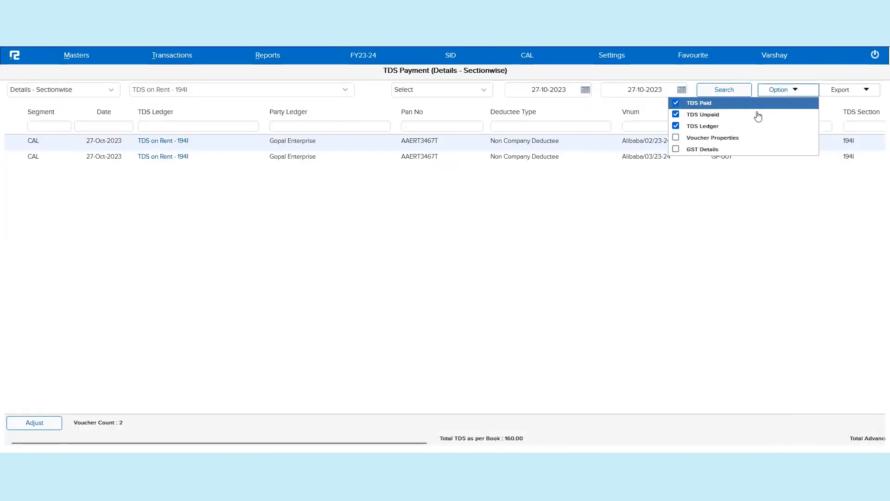
{"action": "left_click", "coordinate": [713, 129]}
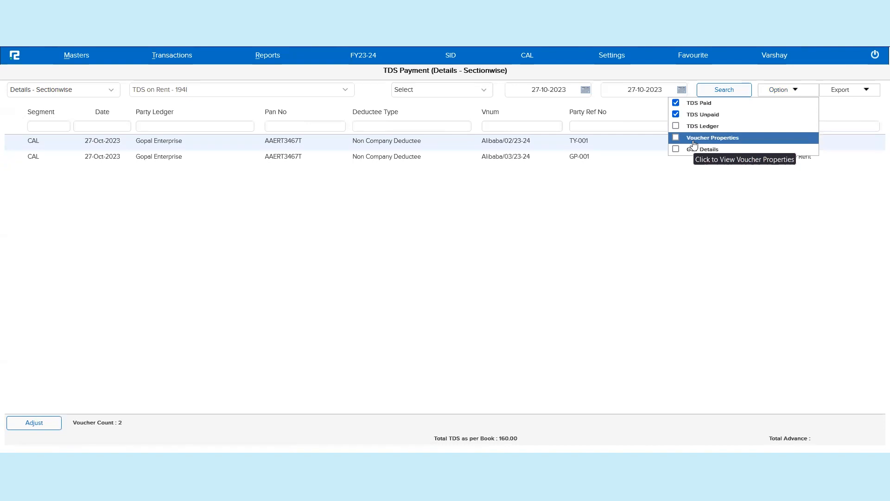
{"action": "left_click", "coordinate": [713, 153]}
{"action": "left_click", "coordinate": [714, 153]}
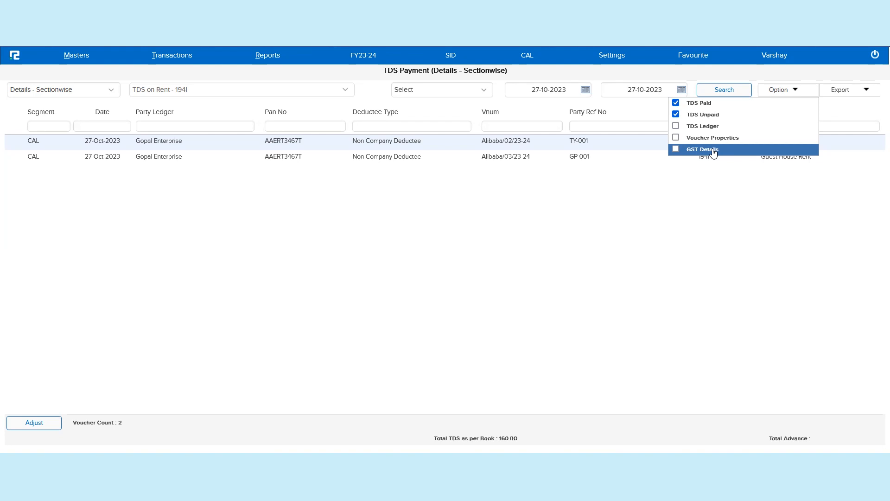
{"action": "left_click", "coordinate": [692, 222]}
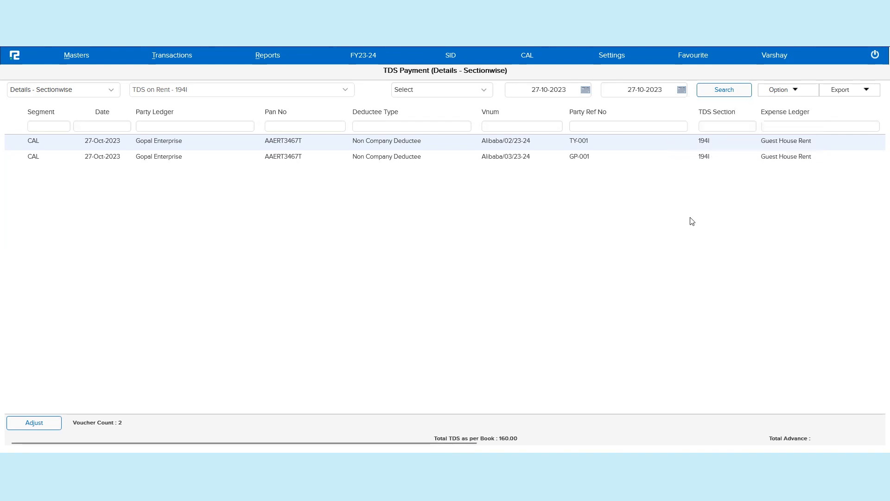
Step: Select both 194I TDS entries for payment so their payable amounts fill in
{"action": "scroll", "coordinate": [728, 228], "scroll_direction": "right", "scroll_amount": 10}
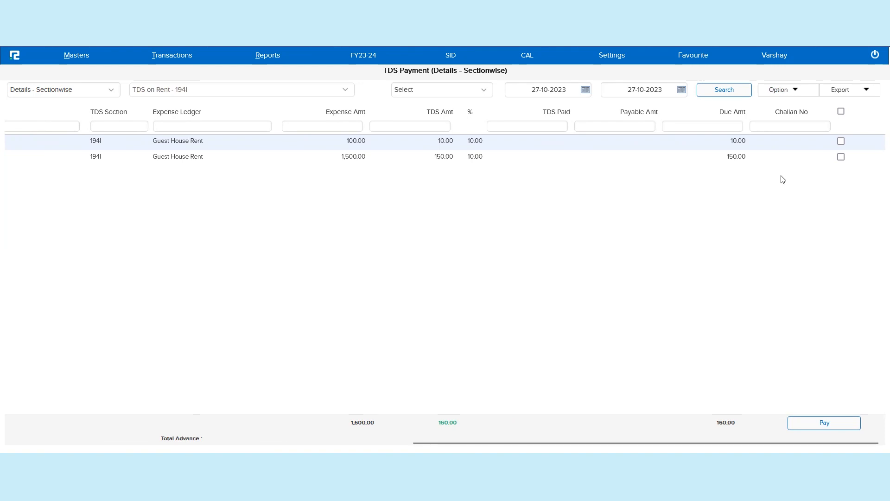
{"action": "left_click", "coordinate": [840, 141]}
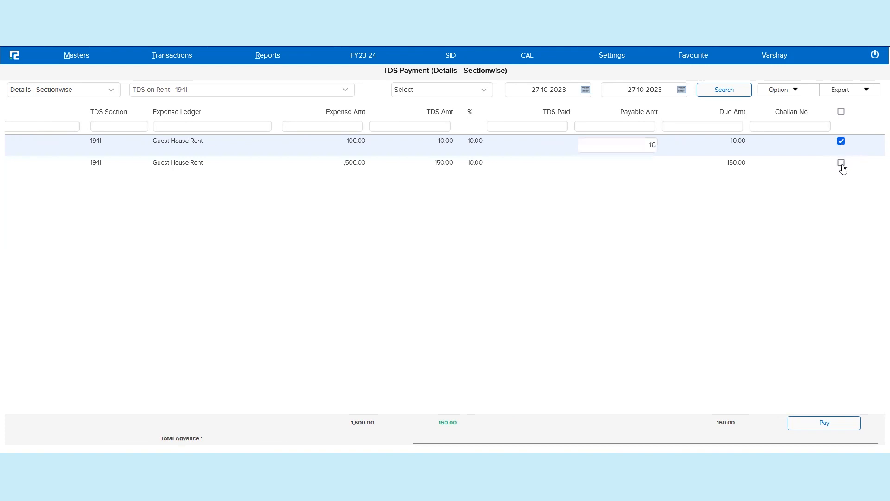
{"action": "left_click", "coordinate": [841, 163]}
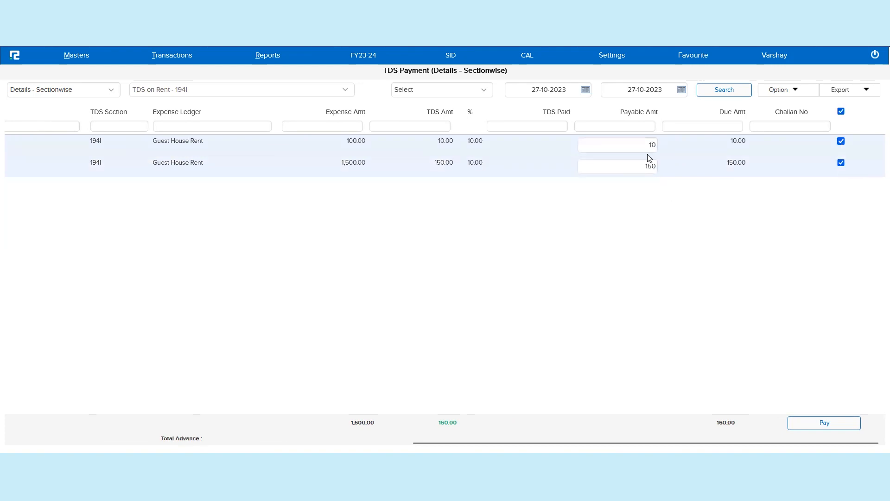
{"action": "triple_click", "coordinate": [634, 111]}
{"action": "left_click", "coordinate": [642, 143]}
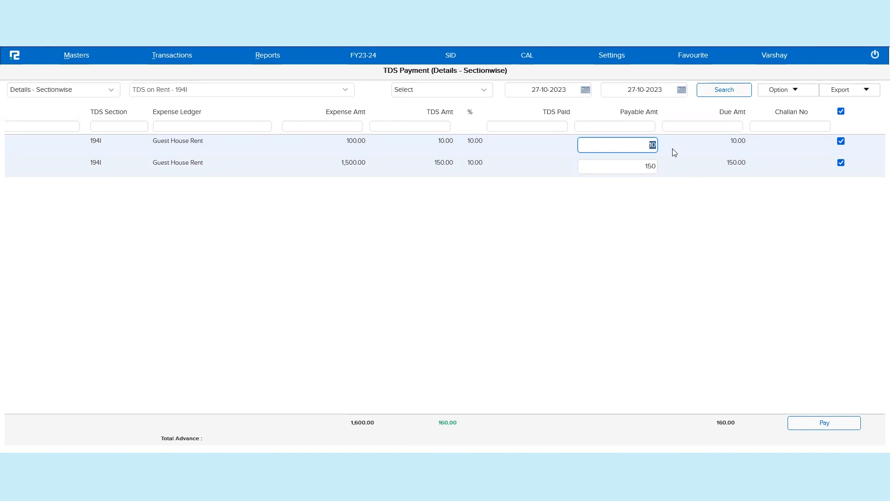
Step: Open the TDS payment for the selected entries and set its section to 194I
{"action": "left_click", "coordinate": [804, 92]}
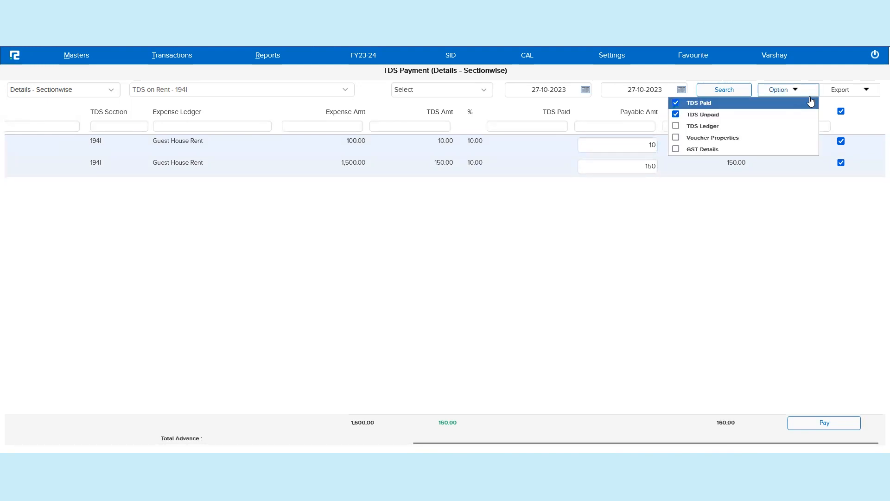
{"action": "left_click", "coordinate": [847, 332]}
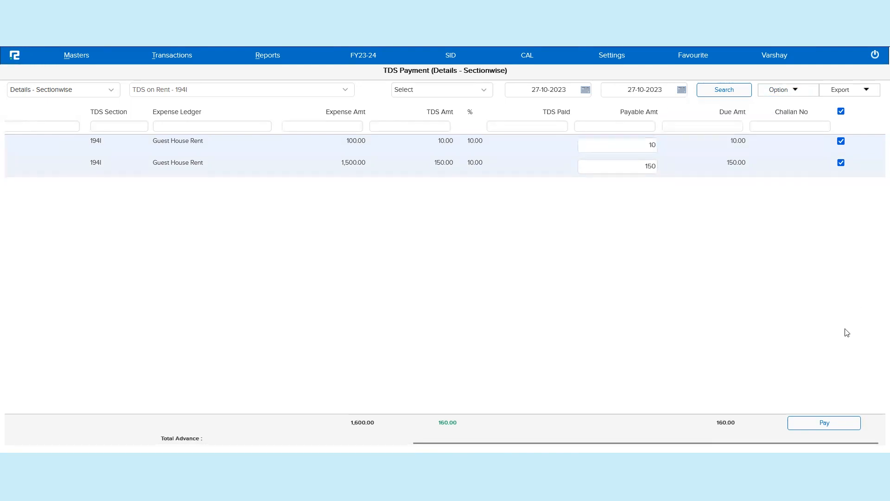
{"action": "left_click", "coordinate": [810, 424]}
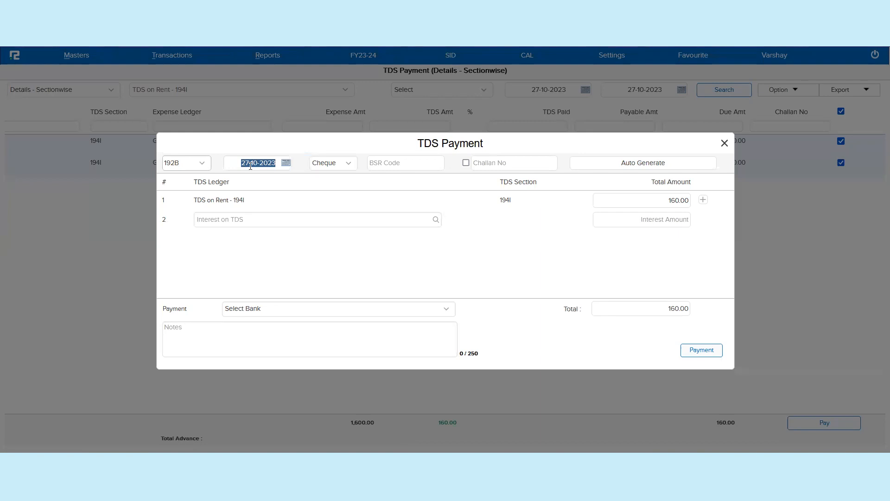
{"action": "left_click", "coordinate": [190, 165]}
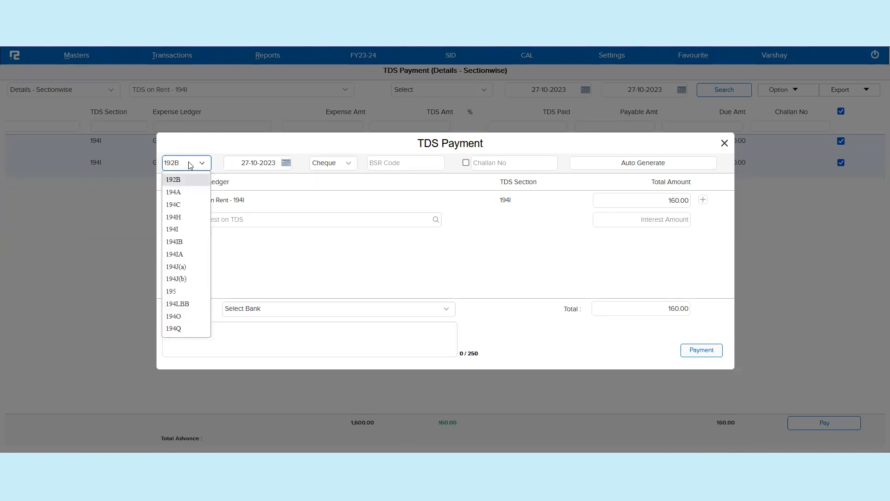
{"action": "left_click", "coordinate": [180, 230]}
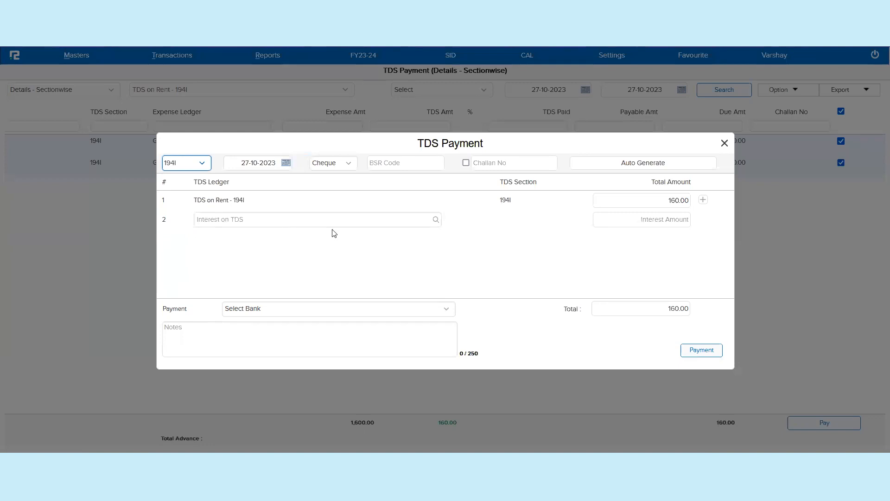
Step: Enter BSR code CHQ-0004 and challan number VG-001 in the TDS payment
{"action": "left_click", "coordinate": [393, 161]}
{"action": "type", "text": "CHQ-0004"}
{"action": "key", "text": "Tab"}
{"action": "type", "text": "VG"}
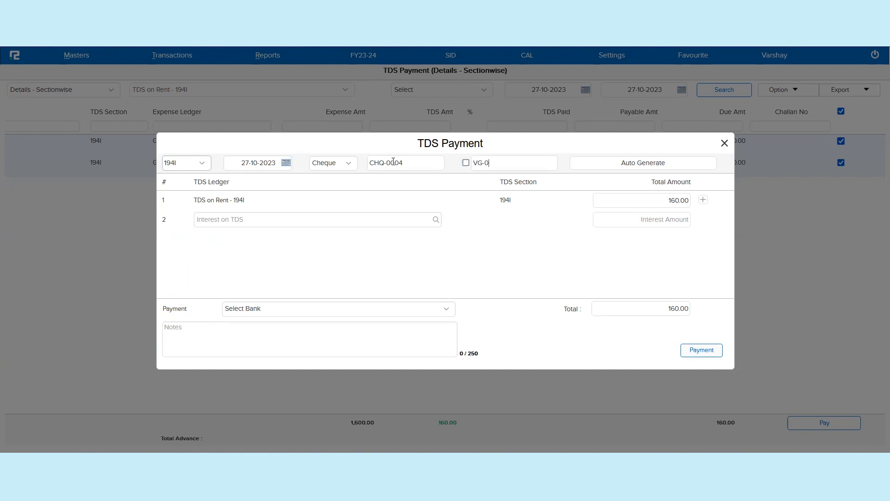
{"action": "key", "text": "Tab"}
Step: Pay from BANK OF INDIA with the note "TDS Challan Booking" and submit the TDS payment
{"action": "left_click", "coordinate": [318, 312]}
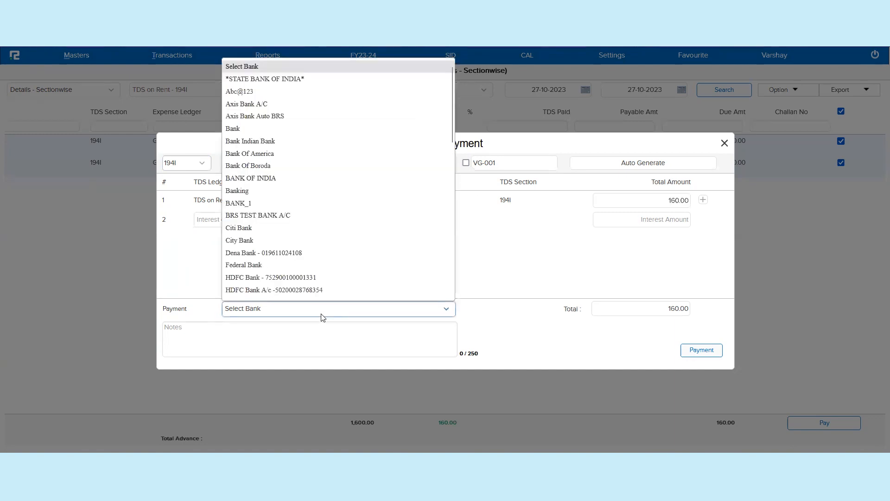
{"action": "left_click", "coordinate": [302, 179]}
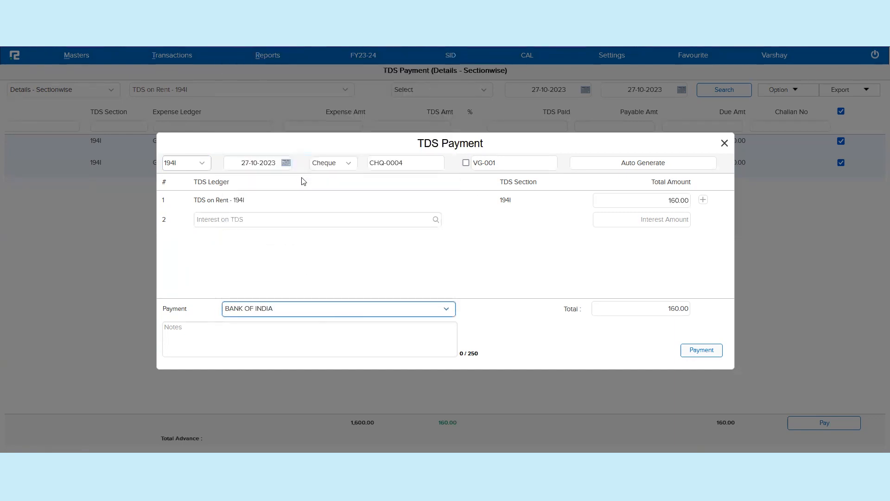
{"action": "left_click", "coordinate": [377, 326]}
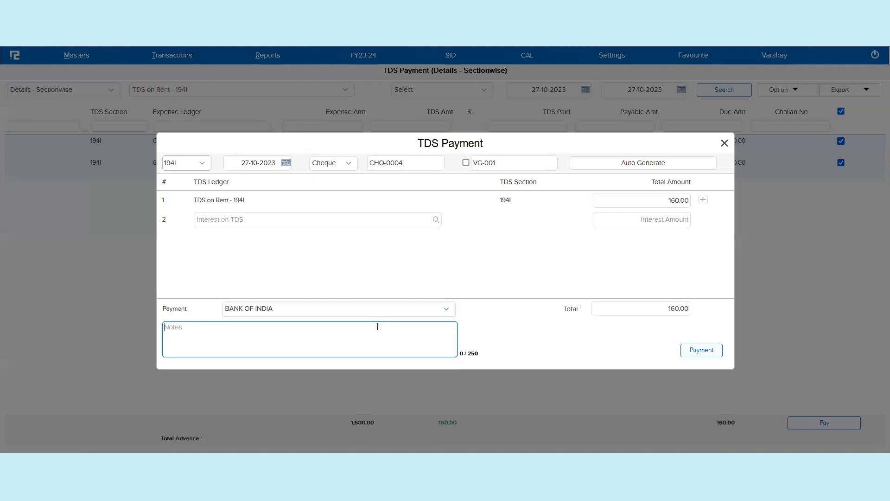
{"action": "type", "text": "TDS Challan Booking"}
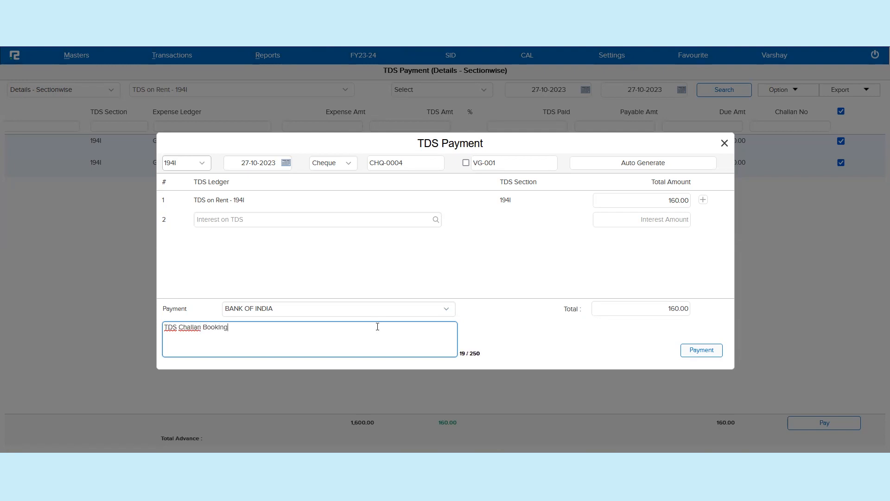
{"action": "left_click", "coordinate": [709, 349]}
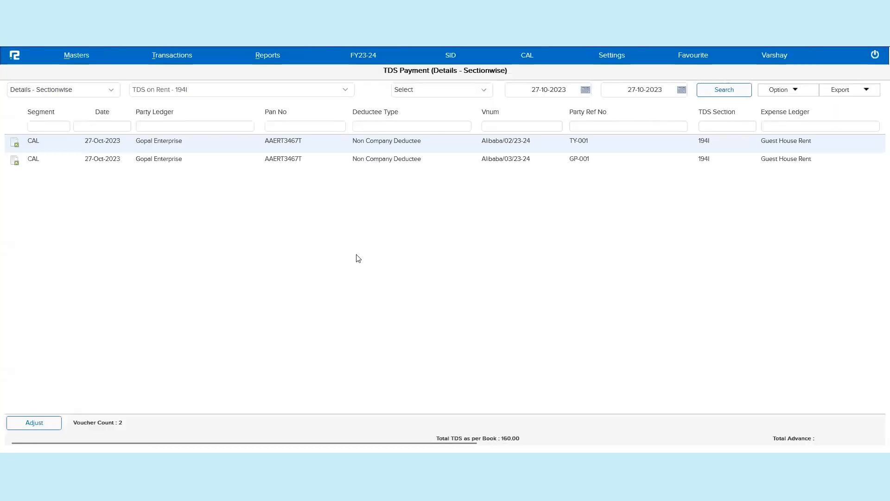
Step: Examine the TDS payment entries' columns, including TDS paid, payable amount, due amount, challan number and the row options
{"action": "left_click", "coordinate": [16, 146]}
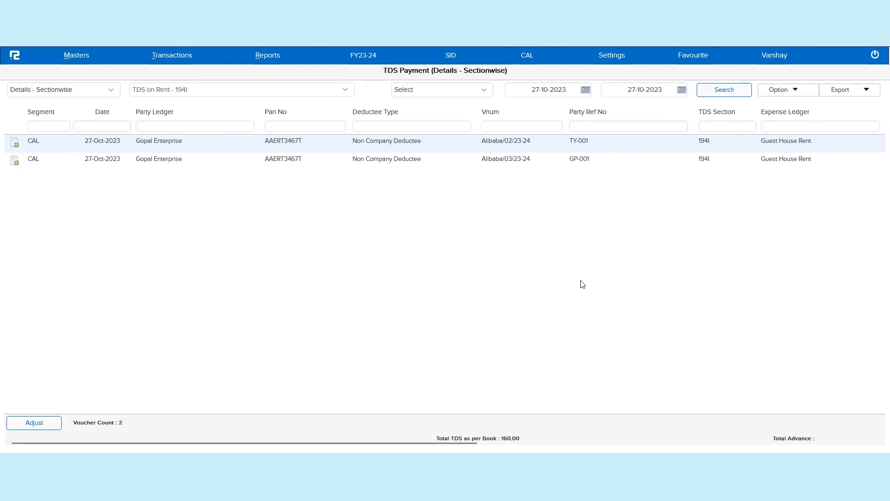
{"action": "scroll", "coordinate": [582, 284], "scroll_direction": "right", "scroll_amount": 10}
{"action": "scroll", "coordinate": [582, 284], "scroll_direction": "right", "scroll_amount": 2}
{"action": "triple_click", "coordinate": [561, 112]}
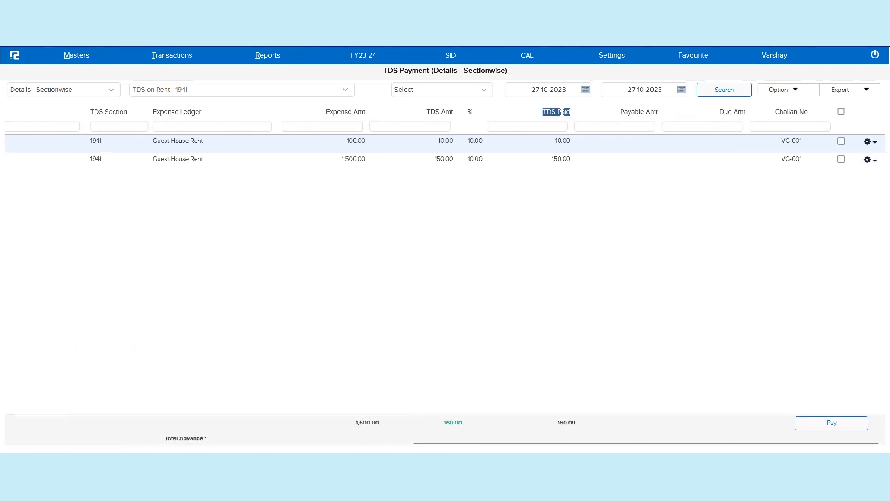
{"action": "triple_click", "coordinate": [638, 113]}
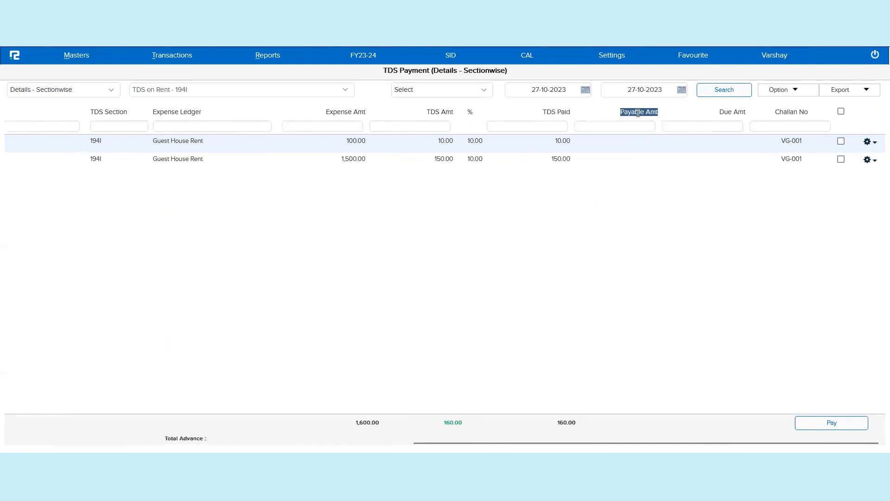
{"action": "triple_click", "coordinate": [557, 112]}
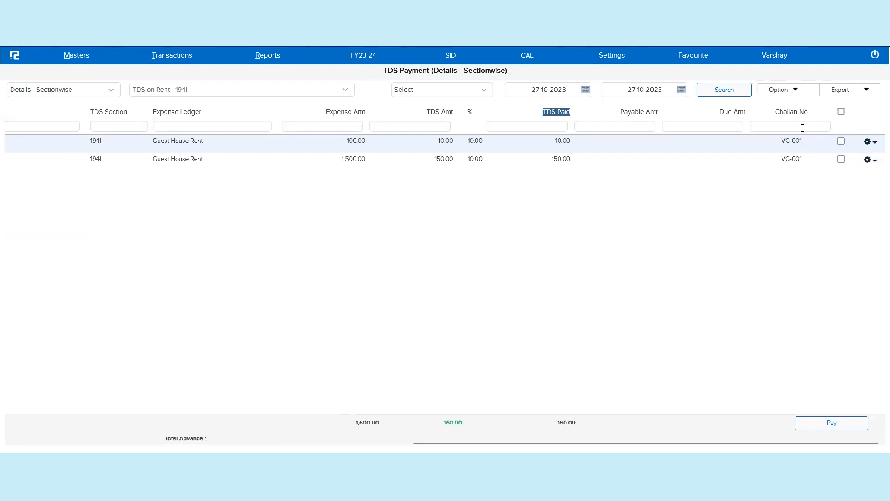
{"action": "triple_click", "coordinate": [798, 112]}
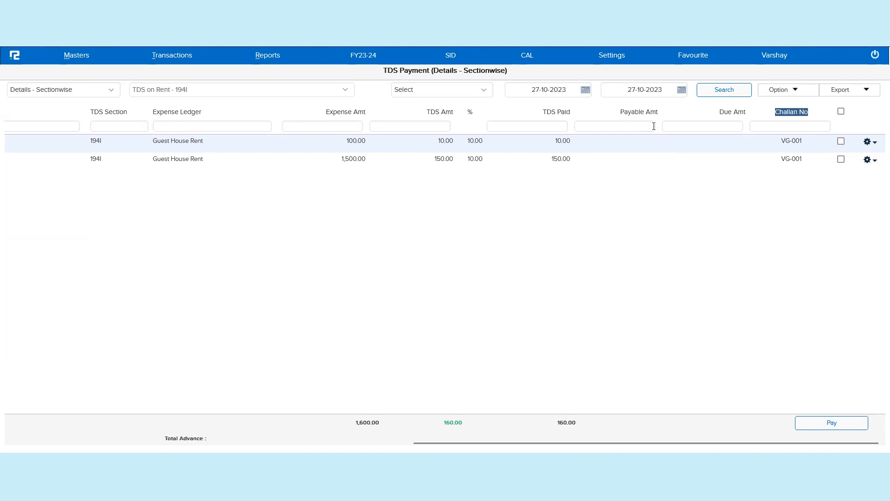
{"action": "triple_click", "coordinate": [742, 113]}
{"action": "left_click", "coordinate": [871, 143]}
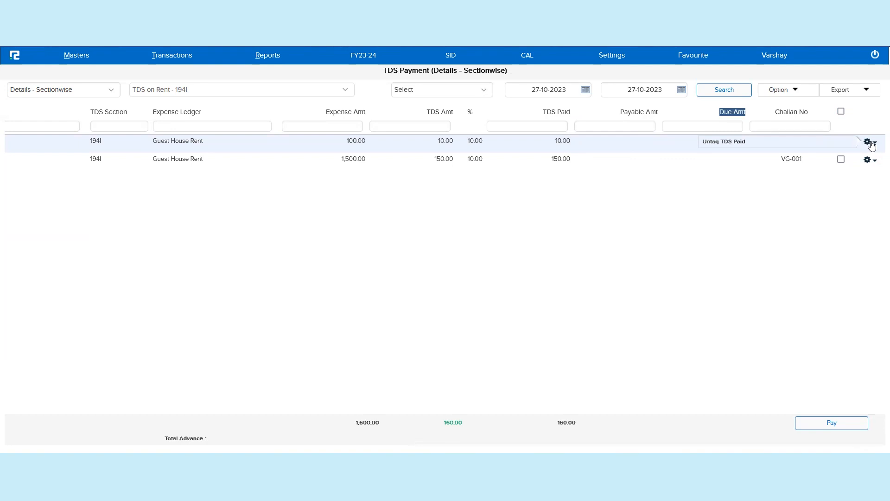
{"action": "left_click", "coordinate": [780, 148]}
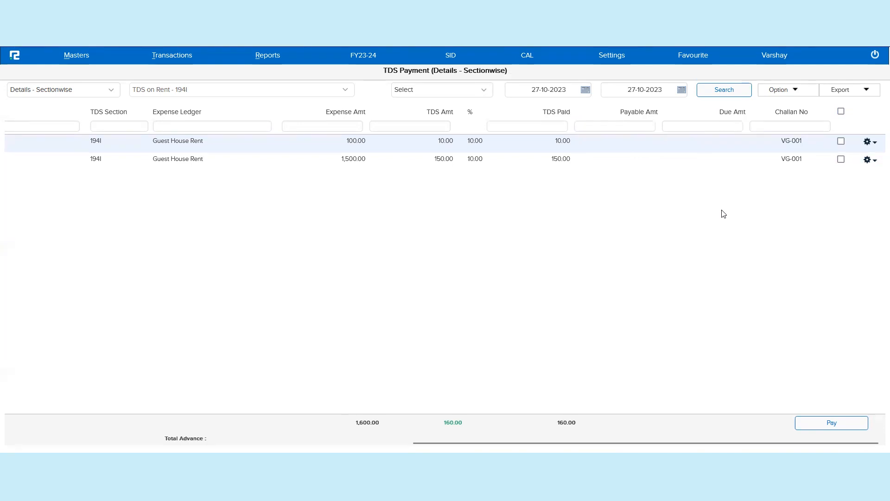
Step: Open the Ledger report in a new tab and search the TDS on Rent - 194I ledger for 27-10-2023
{"action": "left_click", "coordinate": [261, 62]}
{"action": "left_click", "coordinate": [273, 81]}
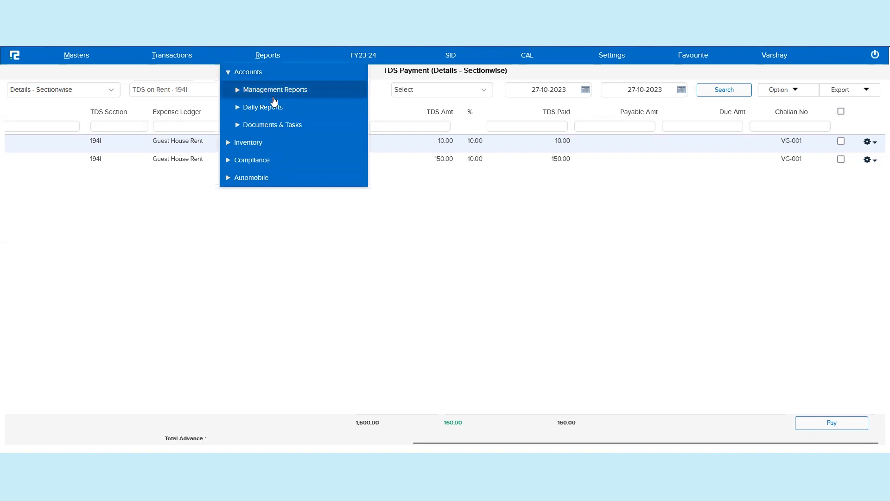
{"action": "left_click", "coordinate": [274, 110]}
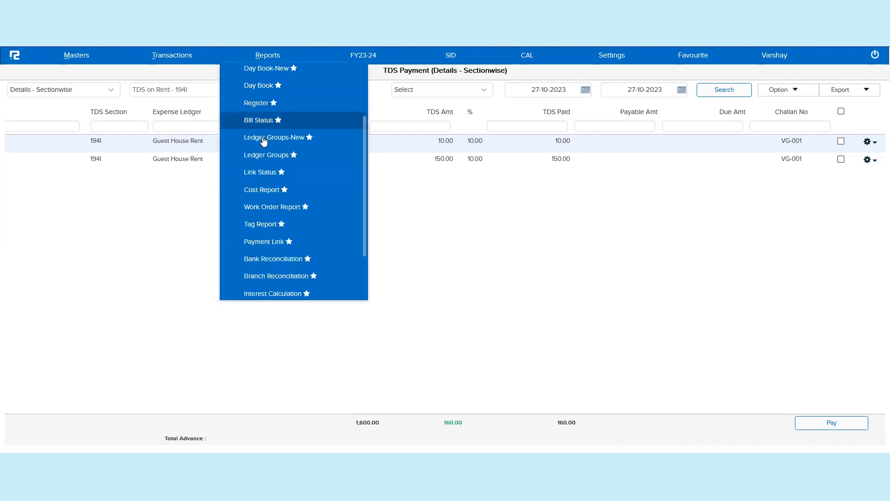
{"action": "scroll", "coordinate": [264, 139], "scroll_direction": "up", "scroll_amount": 3}
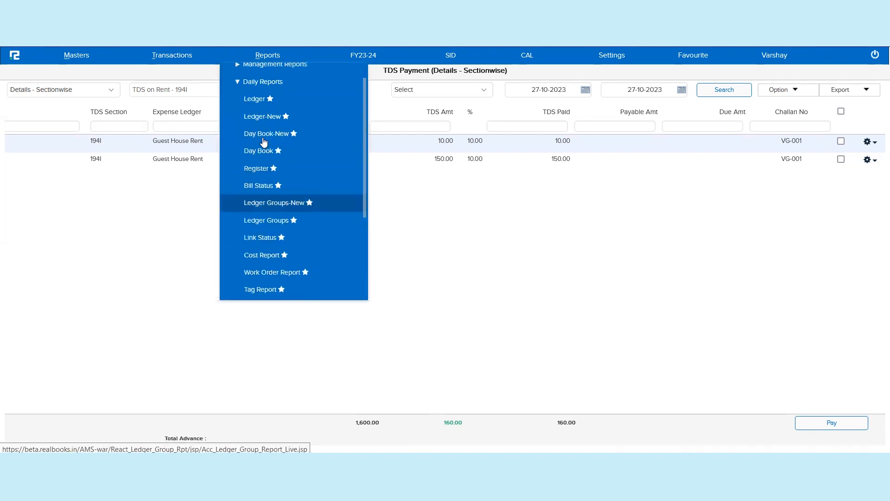
{"action": "right_click", "coordinate": [258, 100]}
{"action": "left_click", "coordinate": [279, 110]}
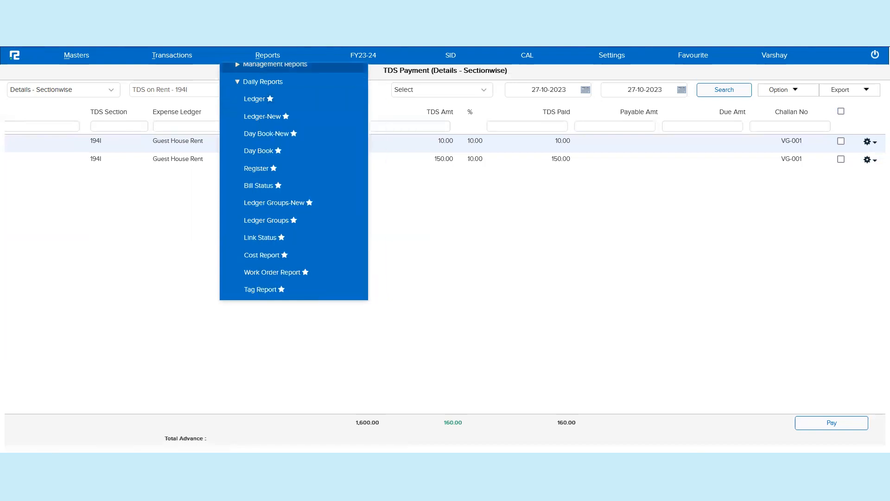
{"action": "key", "text": "ctrl+Tab"}
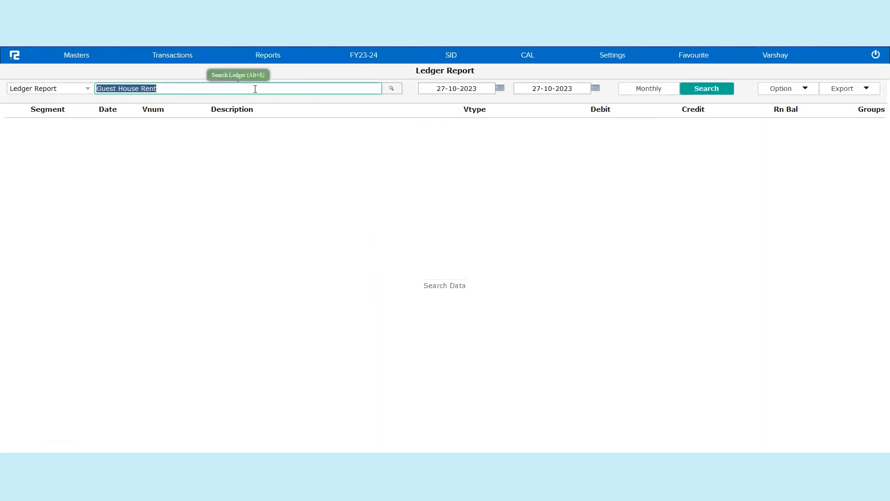
{"action": "type", "text": "tds"}
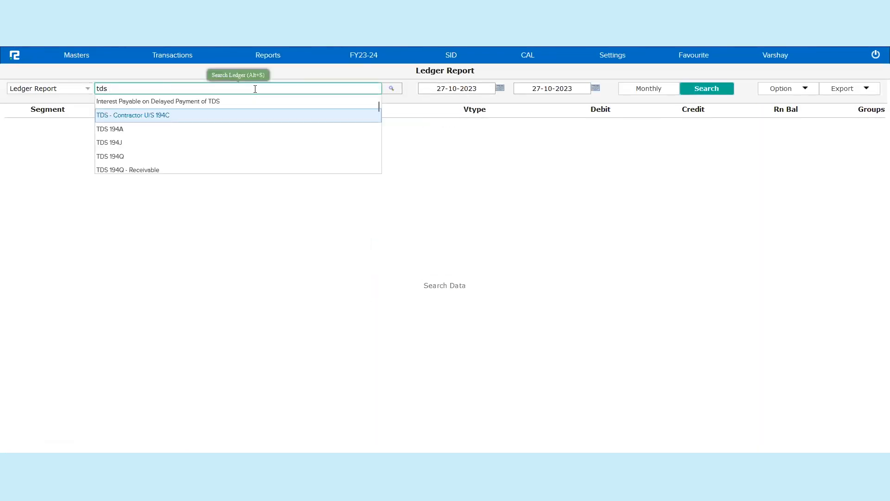
{"action": "scroll", "coordinate": [213, 147], "scroll_direction": "down", "scroll_amount": 3}
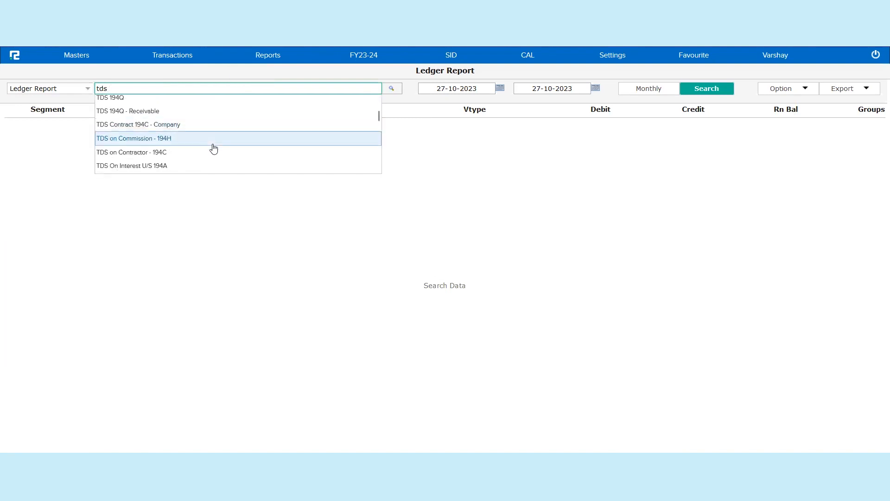
{"action": "scroll", "coordinate": [213, 147], "scroll_direction": "down", "scroll_amount": 2}
{"action": "left_click", "coordinate": [175, 150]}
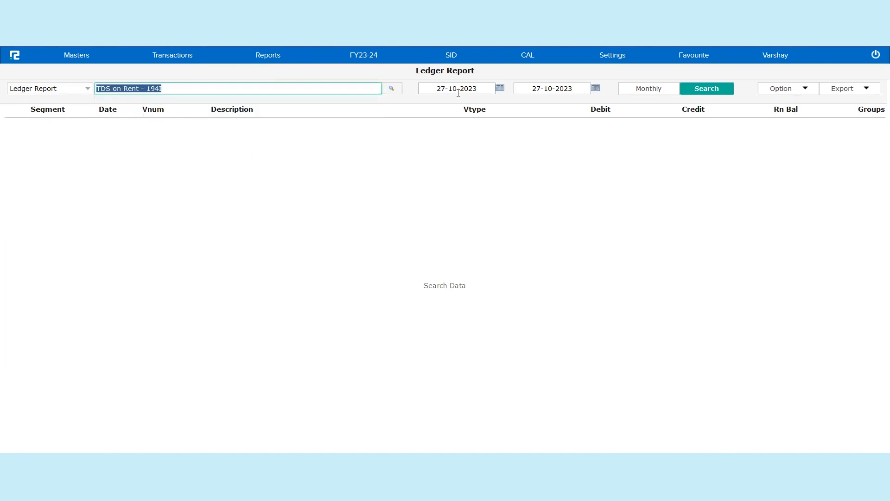
{"action": "left_click", "coordinate": [707, 91]}
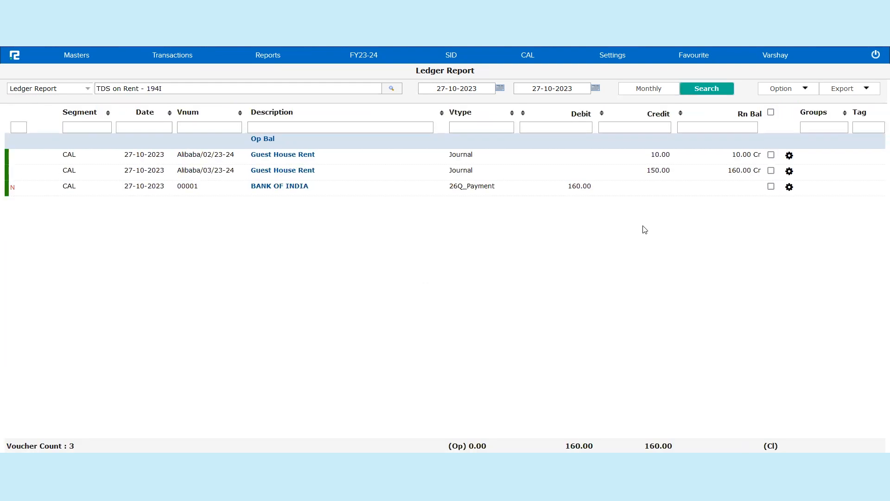
Step: Expand the BANK OF INDIA payment entry in the ledger report to read its narration
{"action": "key", "text": "Down"}
{"action": "key", "text": "Down"}
{"action": "key", "text": "Up"}
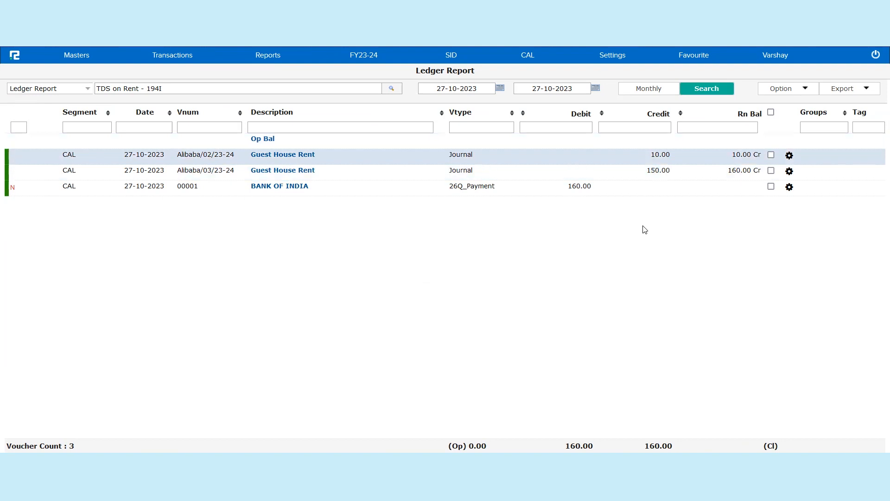
{"action": "key", "text": "Down"}
{"action": "key", "text": "Down"}
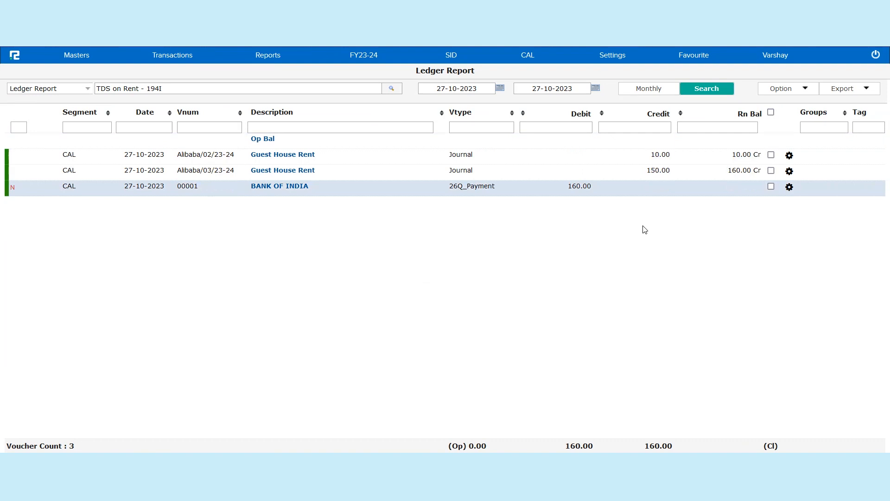
{"action": "key", "text": "space"}
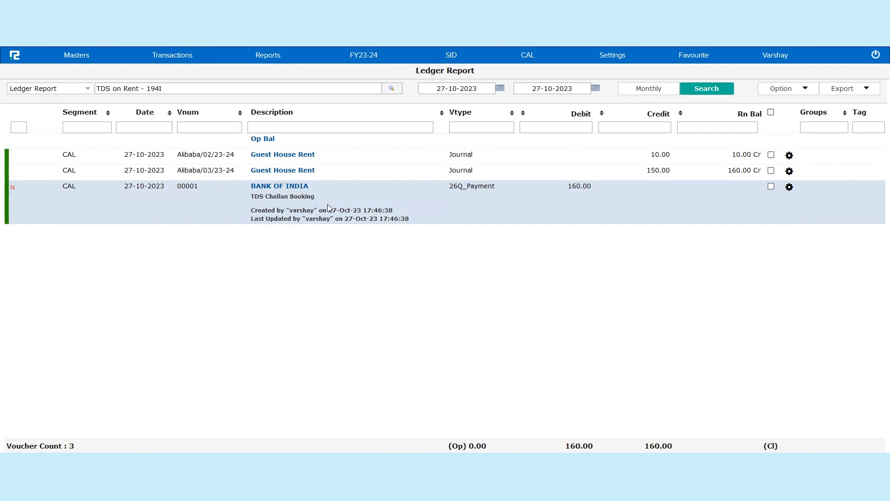
{"action": "triple_click", "coordinate": [302, 195]}
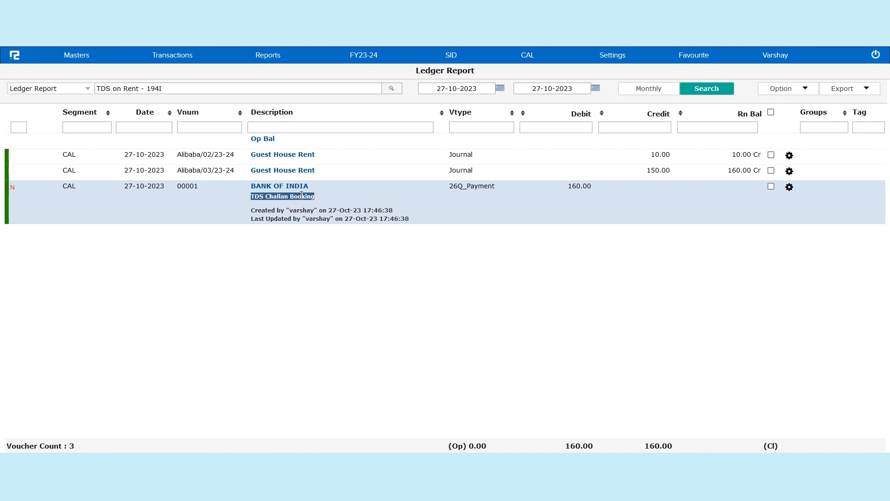
{"action": "left_click", "coordinate": [302, 195]}
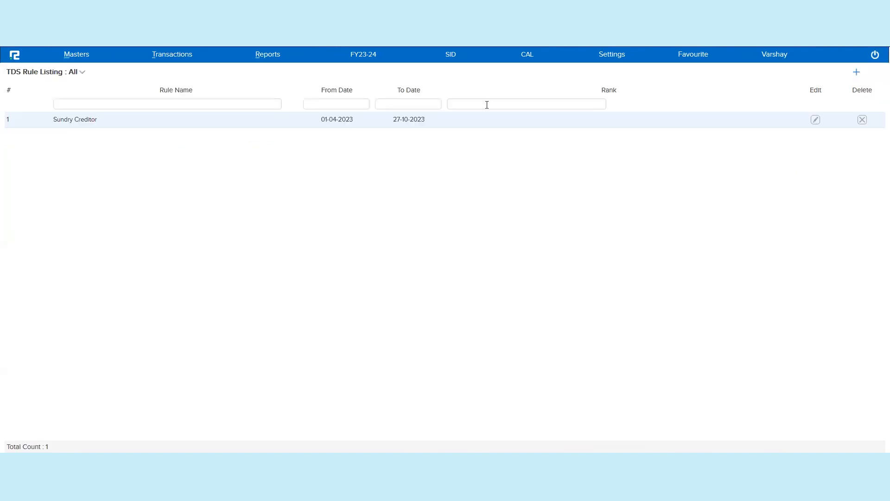
Step: Open the Sundry Creditor TDS rule for review and close it
{"action": "double_click", "coordinate": [479, 128]}
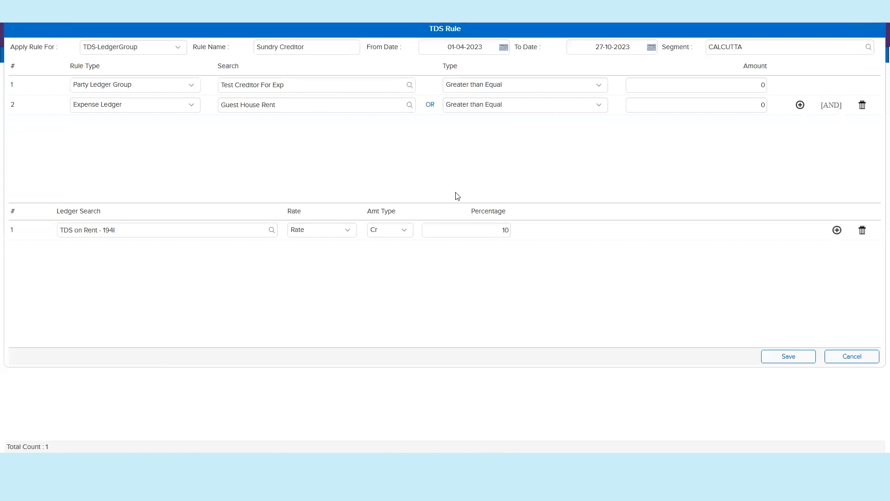
{"action": "key", "text": "Escape"}
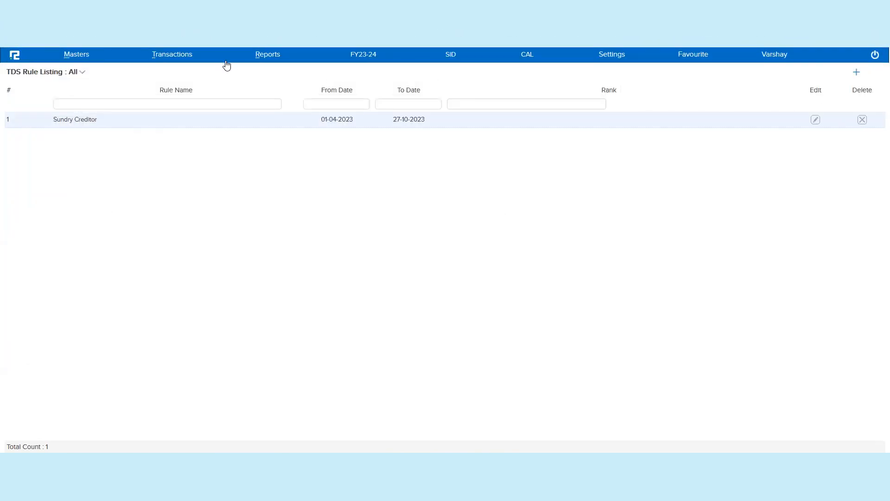
Step: Switch the working segment to Bhawanipur and accept the page reload
{"action": "left_click", "coordinate": [524, 60]}
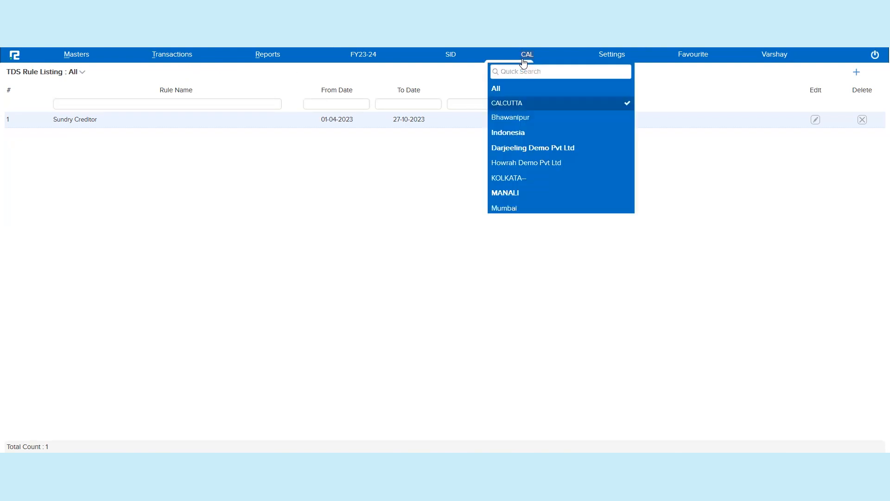
{"action": "left_click", "coordinate": [519, 119]}
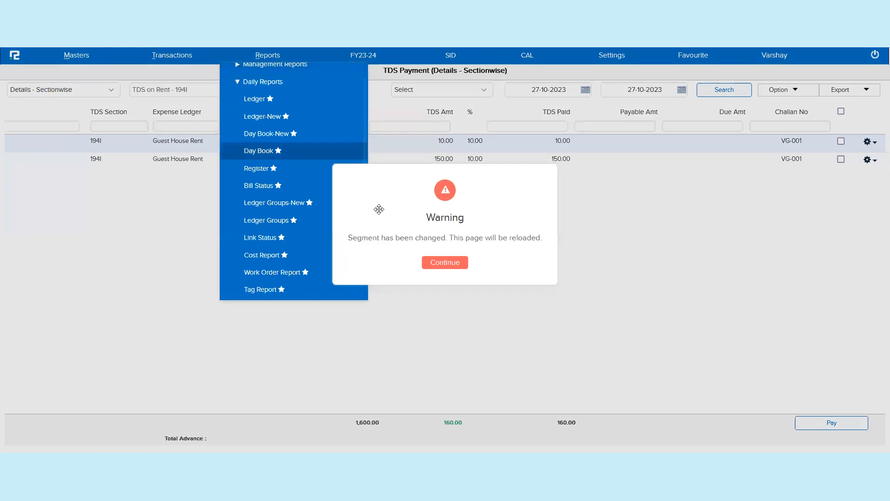
{"action": "left_click", "coordinate": [452, 262]}
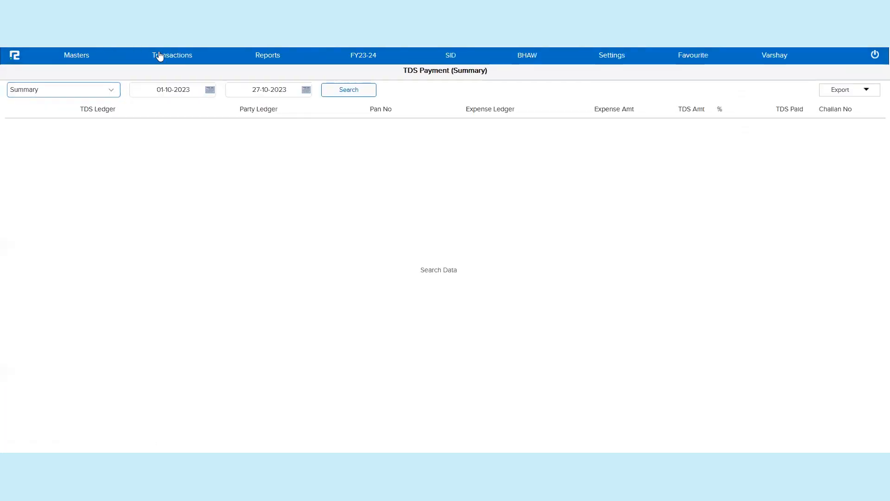
Step: Open the Journal voucher type for editing from the voucher type list filtered by "jour"
{"action": "left_click", "coordinate": [160, 56]}
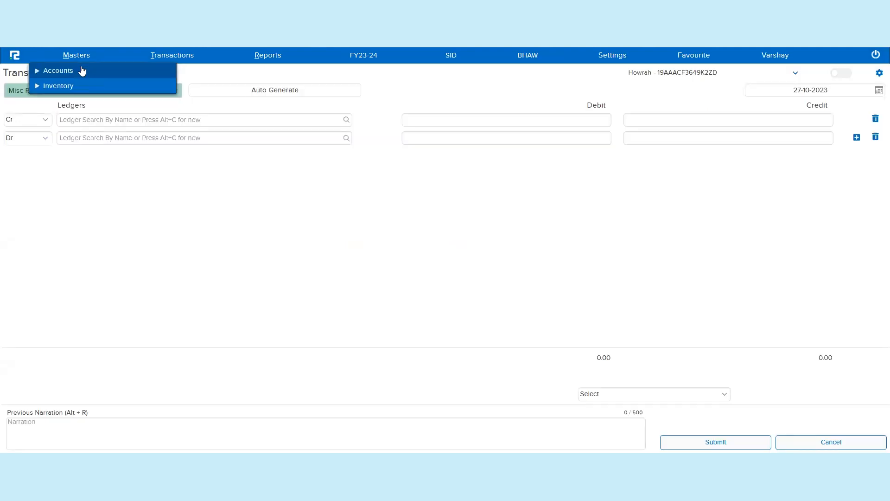
{"action": "left_click", "coordinate": [82, 70]}
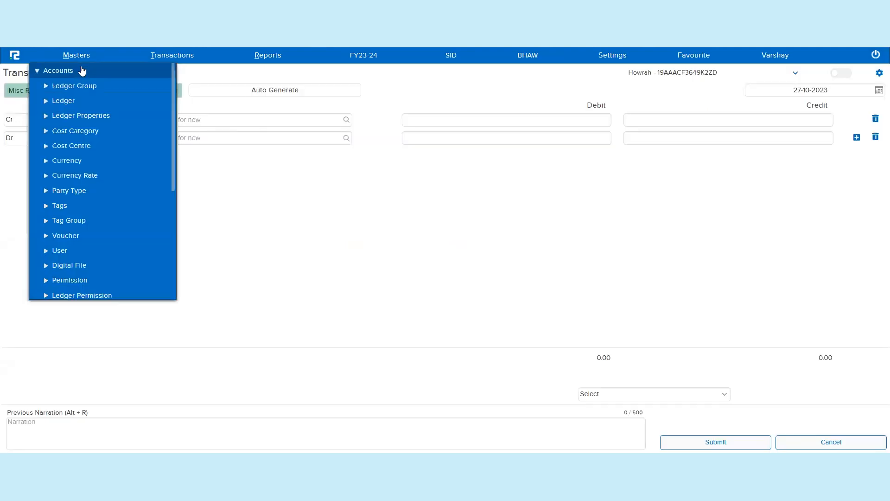
{"action": "left_click", "coordinate": [65, 235]}
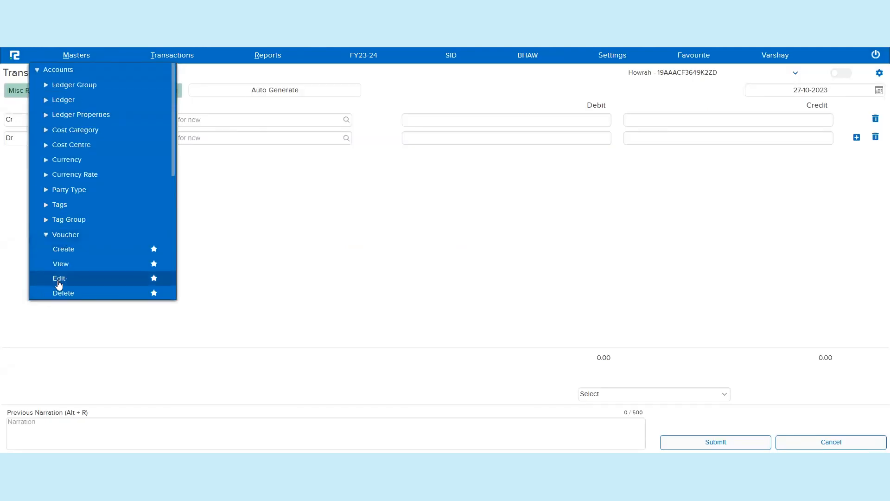
{"action": "left_click", "coordinate": [58, 280]}
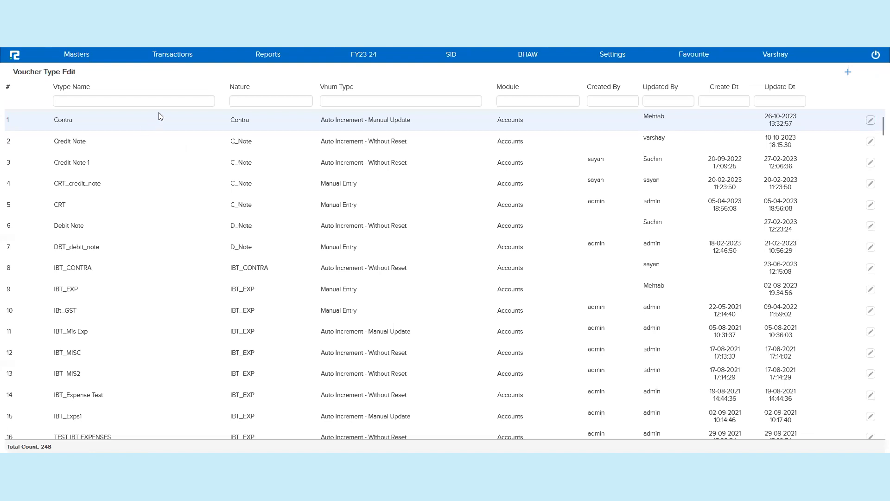
{"action": "left_click", "coordinate": [181, 101]}
{"action": "type", "text": "Jour"}
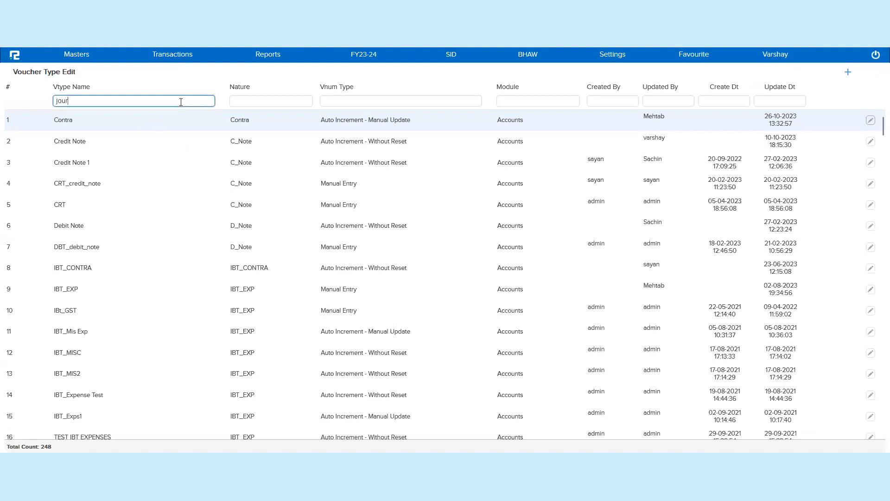
{"action": "left_click", "coordinate": [149, 147]}
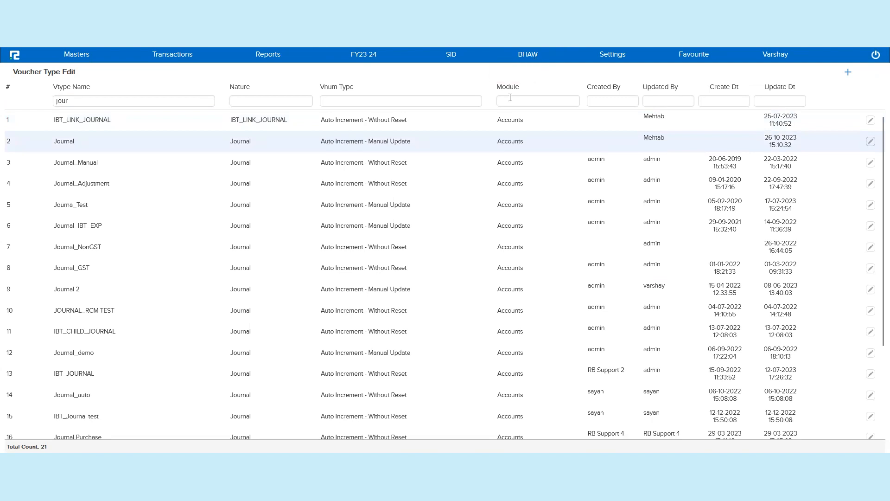
{"action": "left_click", "coordinate": [872, 142]}
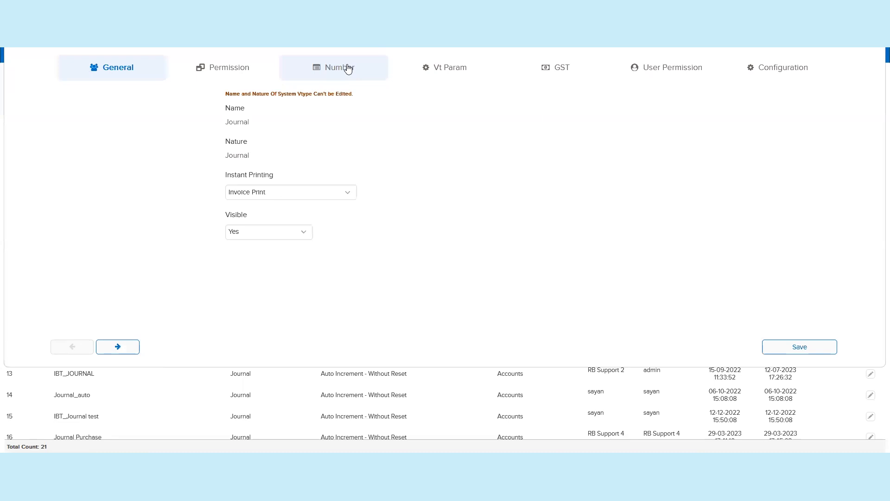
Step: Check the Journal voucher numbering for voucher period FY23-24, then close the editor without saving
{"action": "left_click", "coordinate": [348, 69]}
{"action": "left_click", "coordinate": [515, 147]}
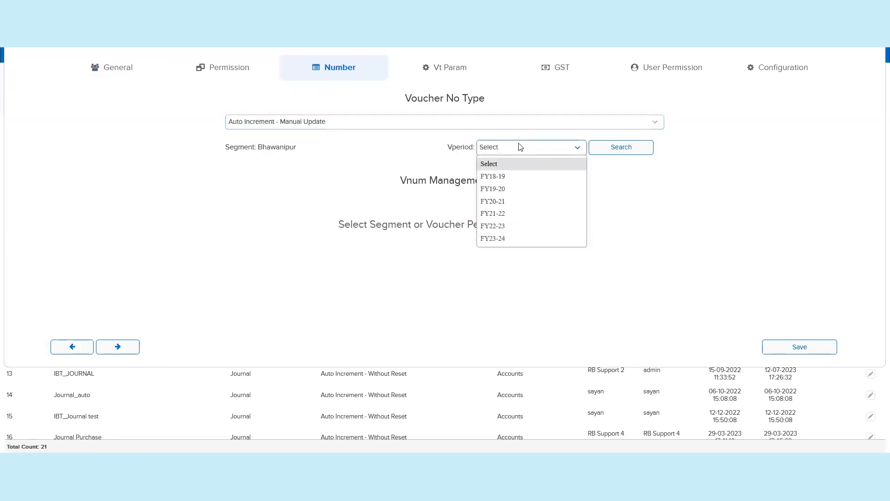
{"action": "left_click", "coordinate": [533, 239]}
{"action": "left_click", "coordinate": [616, 147]}
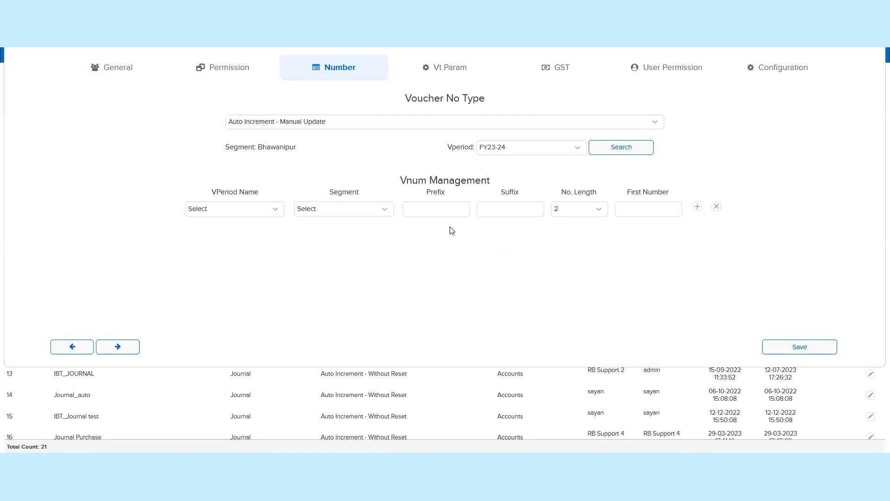
{"action": "triple_click", "coordinate": [280, 147]}
{"action": "key", "text": "Escape"}
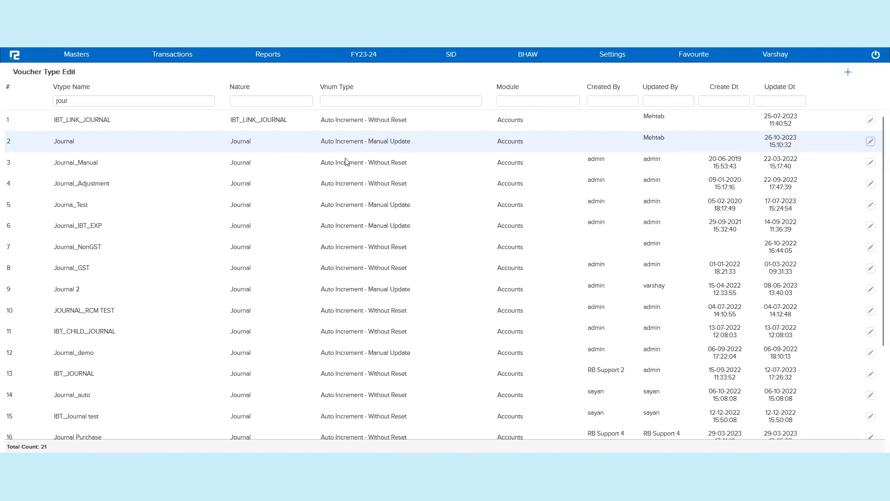
Step: Examine the Journal_Manual voucher type and its numbering type in the filtered voucher type list
{"action": "double_click", "coordinate": [80, 161]}
{"action": "left_click", "coordinate": [296, 160]}
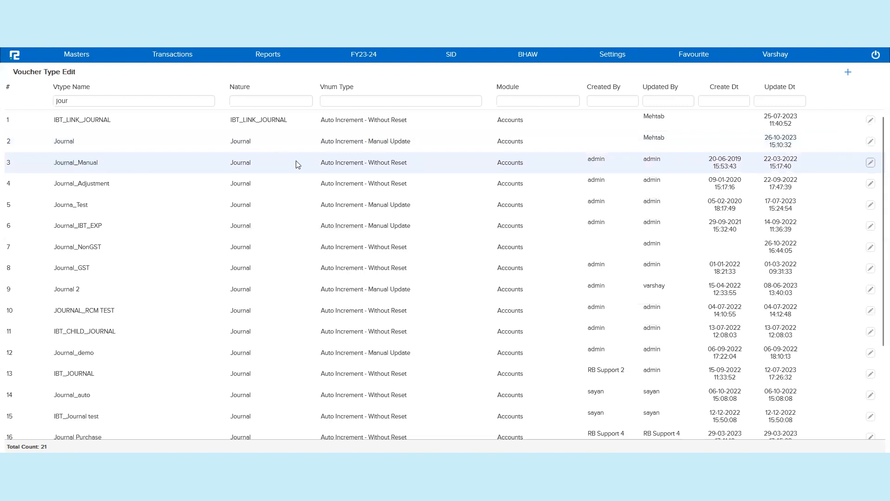
{"action": "triple_click", "coordinate": [364, 166]}
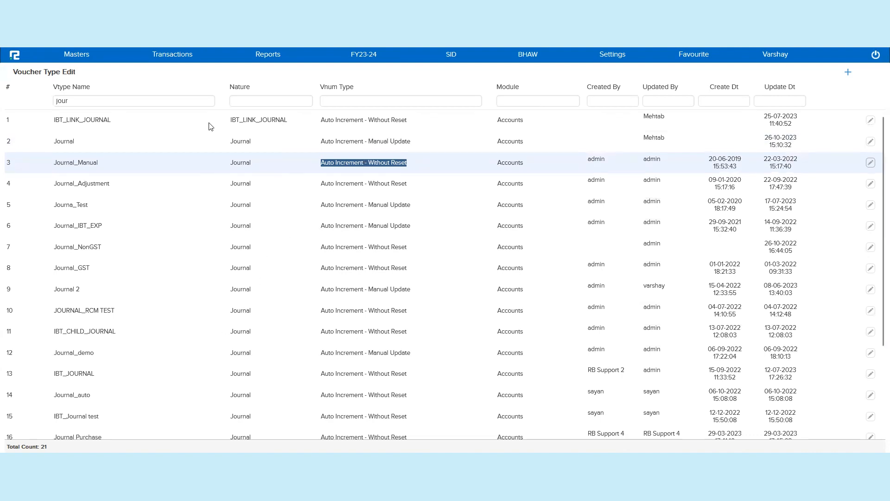
Step: Open accounts voucher entry and search the available voucher types for "journal"
{"action": "left_click", "coordinate": [183, 63]}
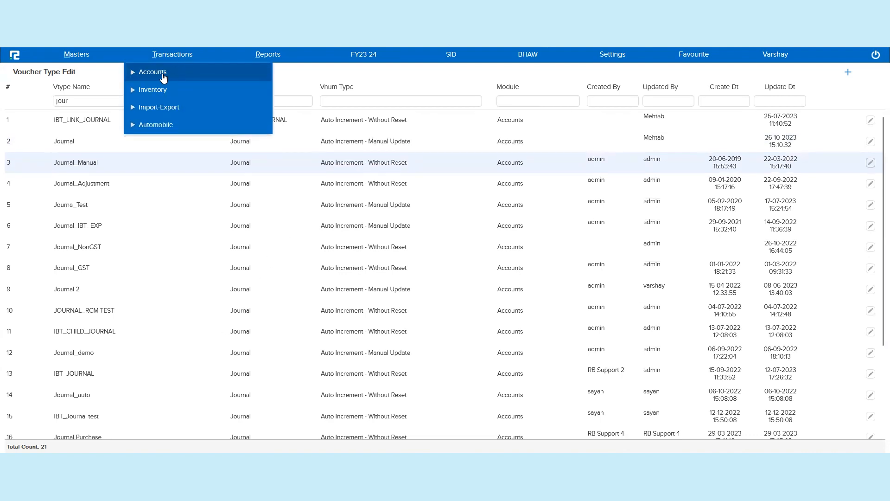
{"action": "left_click", "coordinate": [163, 73]}
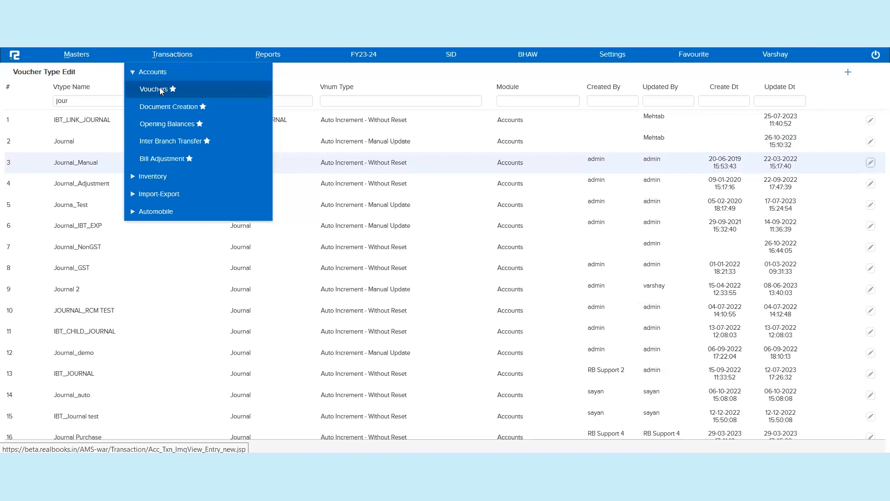
{"action": "left_click", "coordinate": [161, 90]}
{"action": "left_click", "coordinate": [126, 92]}
{"action": "type", "text": "jou"}
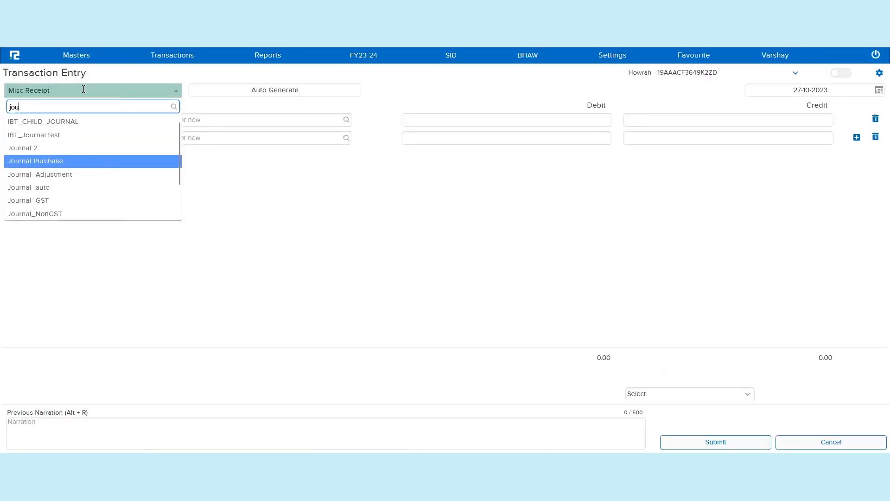
{"action": "type", "text": "rnal"}
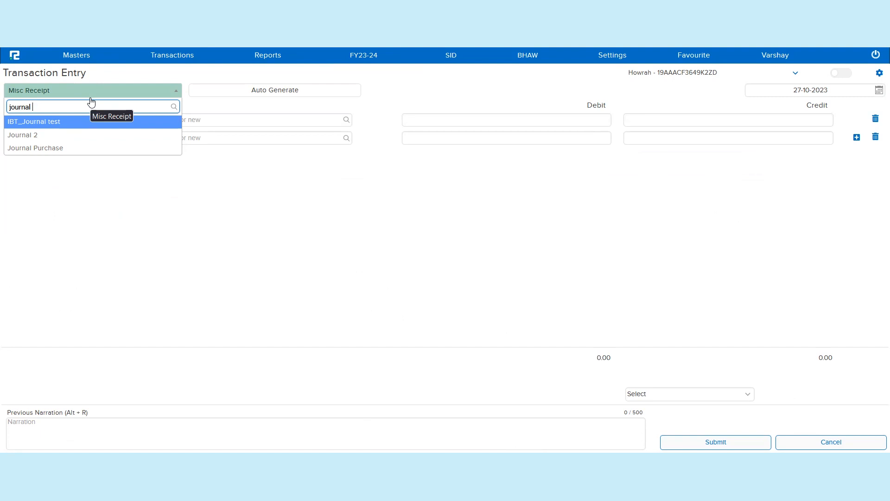
Step: Reopen the voucher type list filtered by "journa" and open Journal_Manual for editing at its Visible setting
{"action": "left_click", "coordinate": [82, 57]}
{"action": "left_click", "coordinate": [82, 75]}
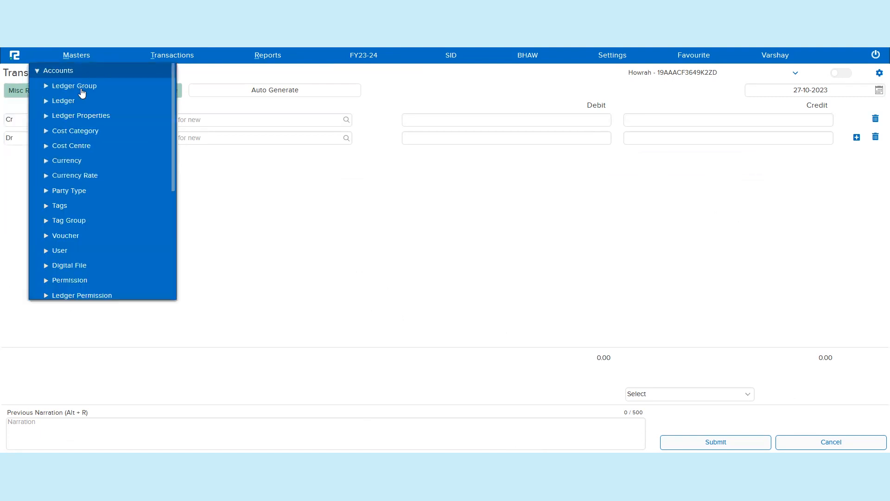
{"action": "left_click", "coordinate": [73, 238]}
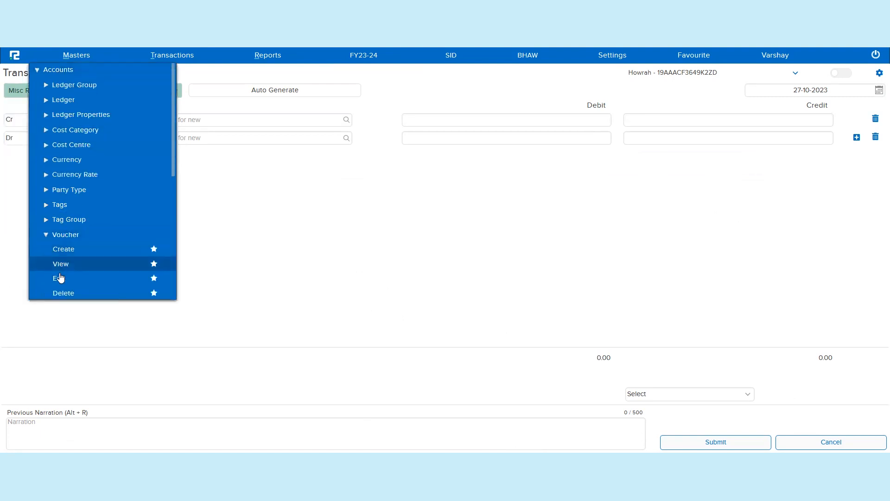
{"action": "left_click", "coordinate": [58, 279]}
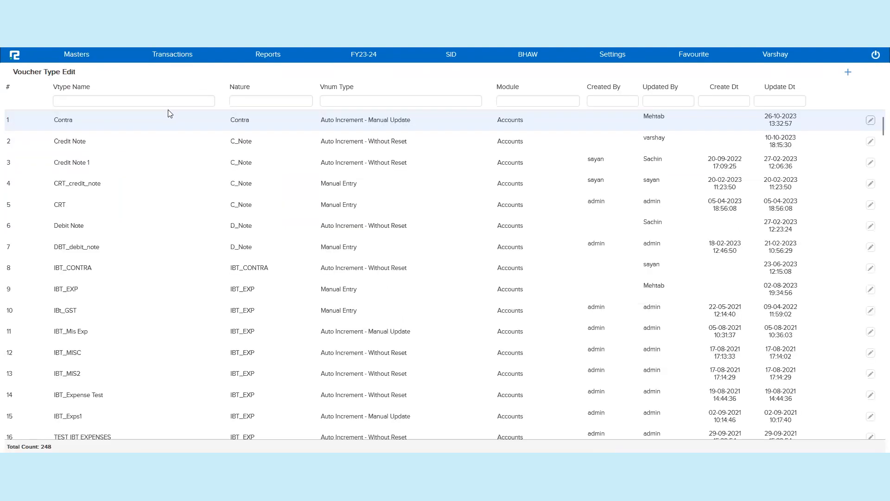
{"action": "left_click", "coordinate": [185, 103]}
{"action": "type", "text": "journa"}
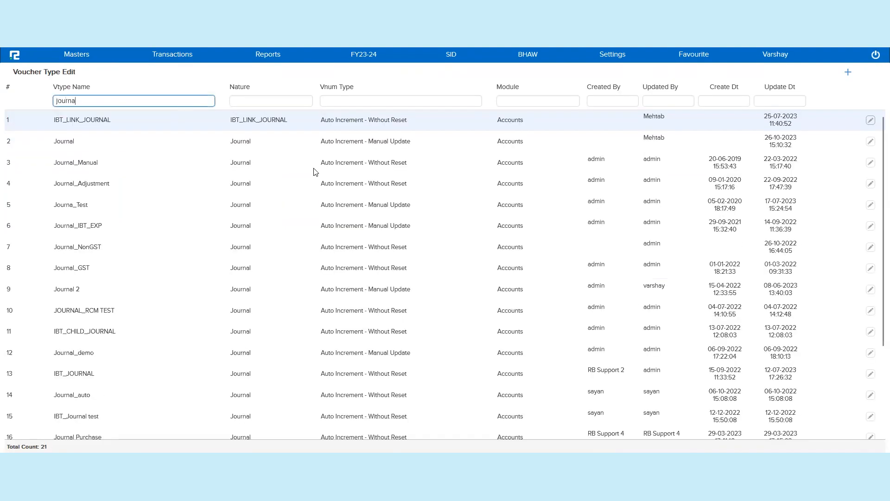
{"action": "double_click", "coordinate": [315, 171]}
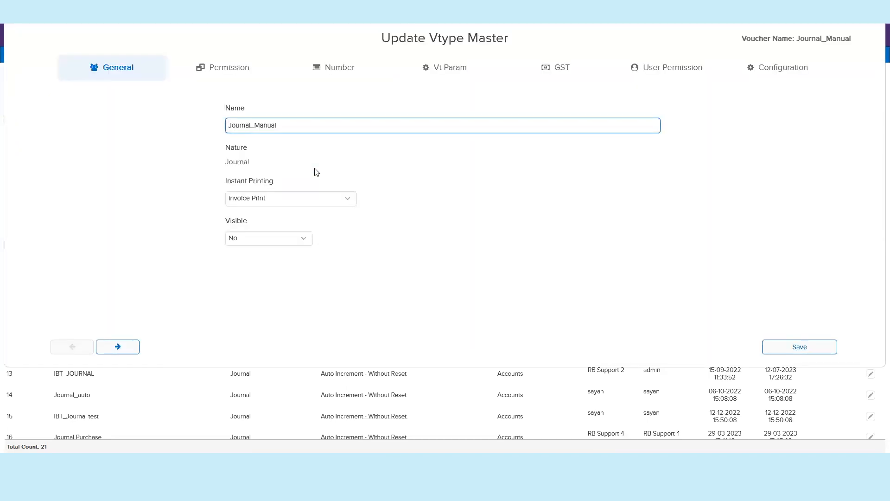
{"action": "double_click", "coordinate": [244, 221]}
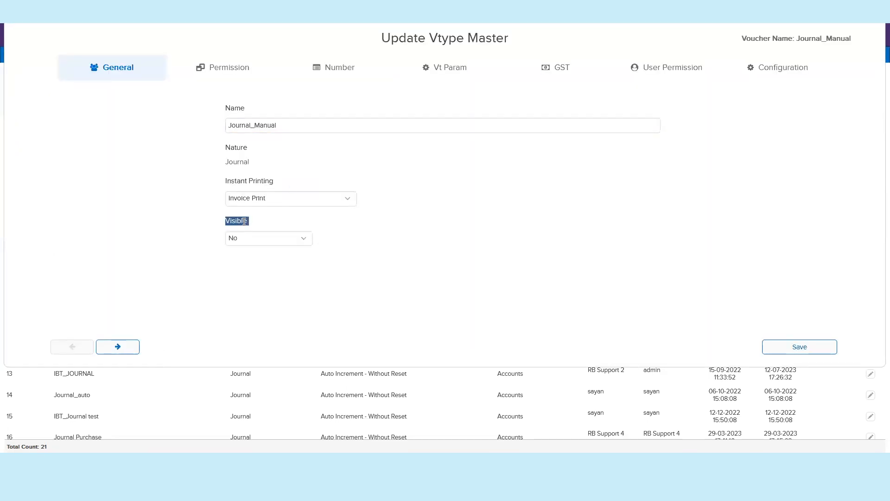
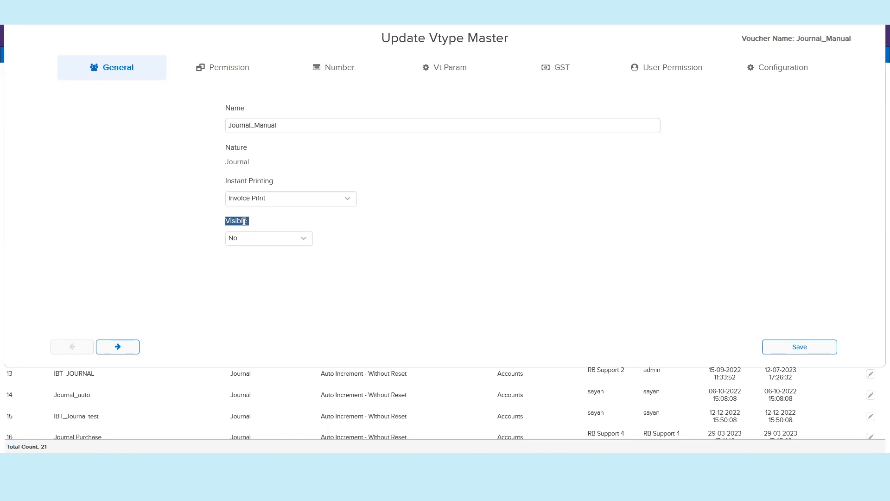
Step: Make the Journal_Manual voucher type visible by setting Visible to Yes, and save it
{"action": "key", "text": "Escape"}
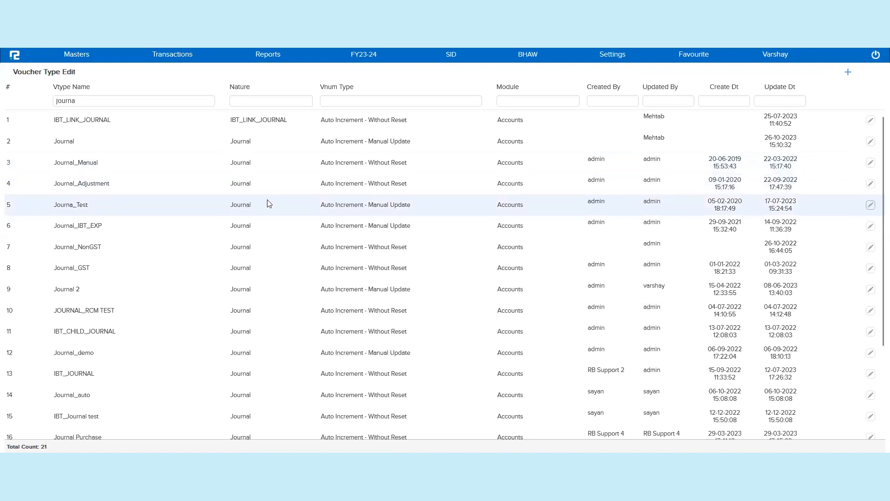
{"action": "left_click", "coordinate": [274, 168]}
{"action": "left_click", "coordinate": [273, 242]}
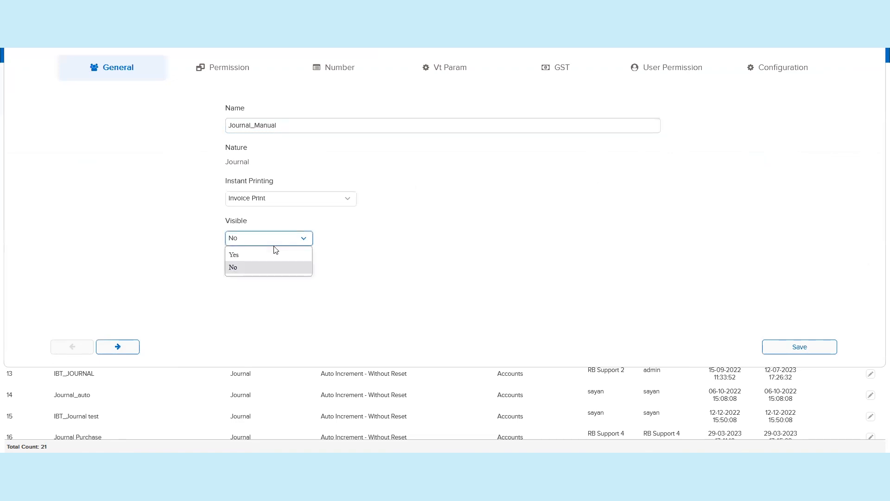
{"action": "left_click", "coordinate": [275, 254]}
{"action": "left_click", "coordinate": [787, 347]}
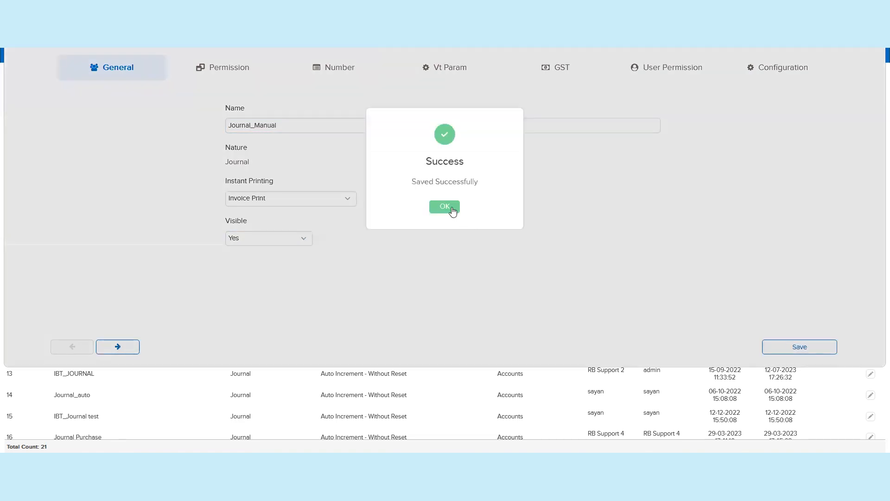
{"action": "left_click", "coordinate": [453, 208]}
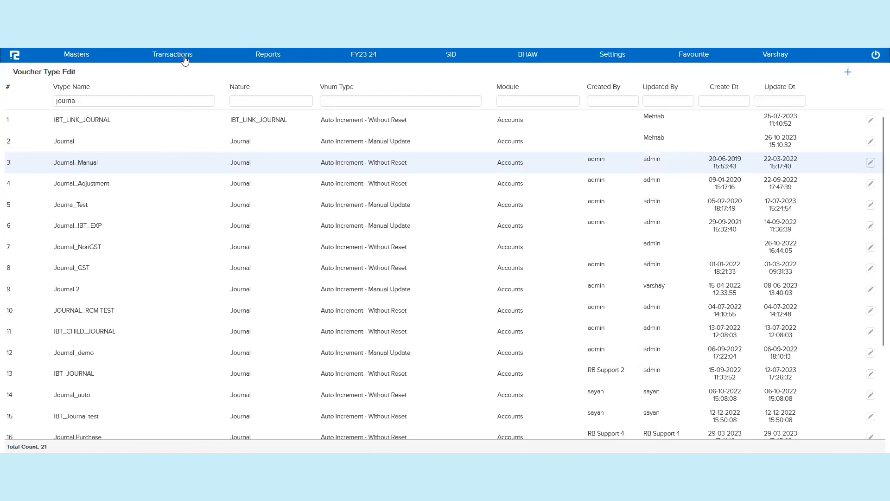
Step: Open a new transaction entry and choose the Journal_Manual voucher type
{"action": "left_click", "coordinate": [185, 58]}
{"action": "left_click", "coordinate": [153, 75]}
{"action": "left_click", "coordinate": [157, 89]}
{"action": "left_click", "coordinate": [134, 94]}
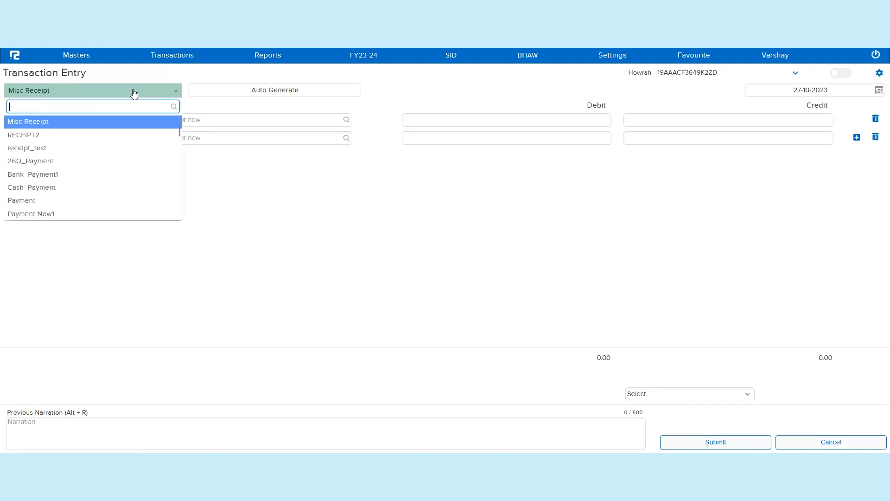
{"action": "type", "text": "journa"}
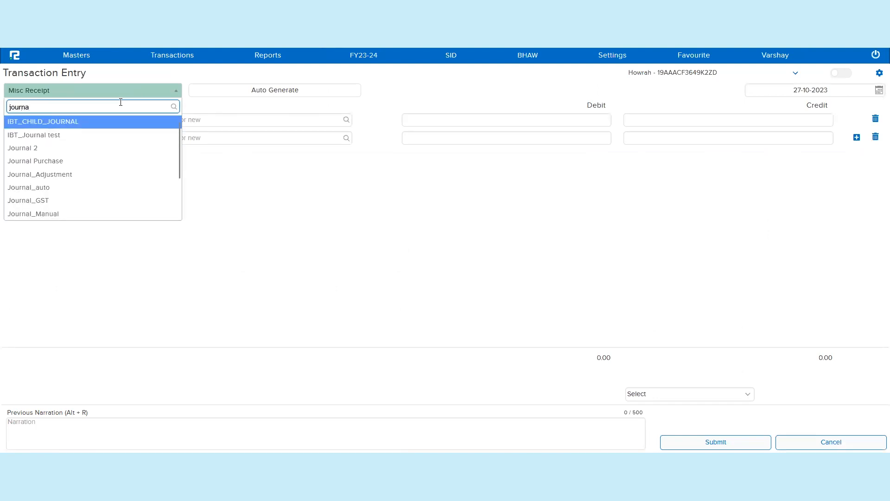
{"action": "left_click", "coordinate": [115, 216]}
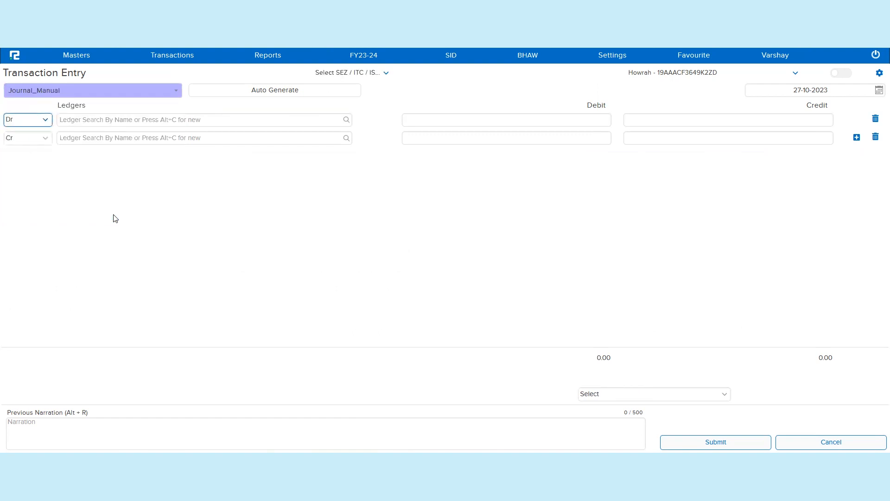
Step: Debit the Guest House Rent ledger with 8000 in the journal
{"action": "left_click", "coordinate": [283, 125]}
{"action": "type", "text": "a"}
{"action": "key", "text": "BackSpace"}
{"action": "type", "text": "rent"}
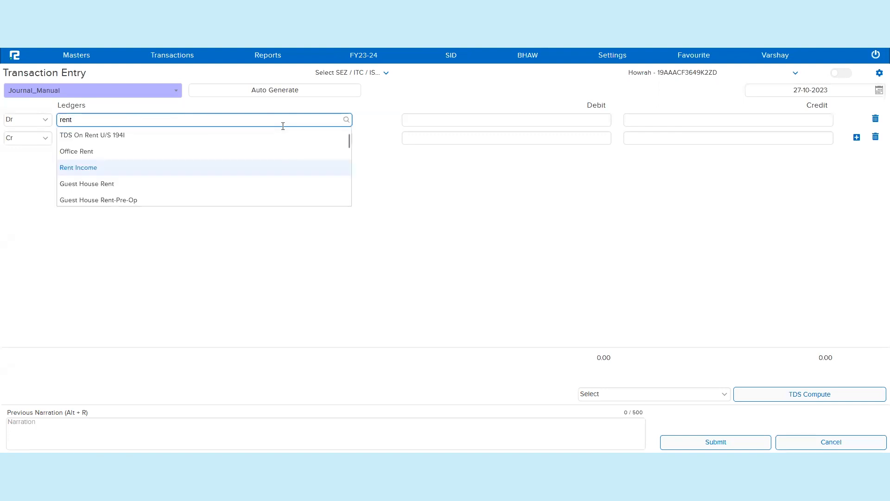
{"action": "key", "text": "Down"}
{"action": "key", "text": "Return"}
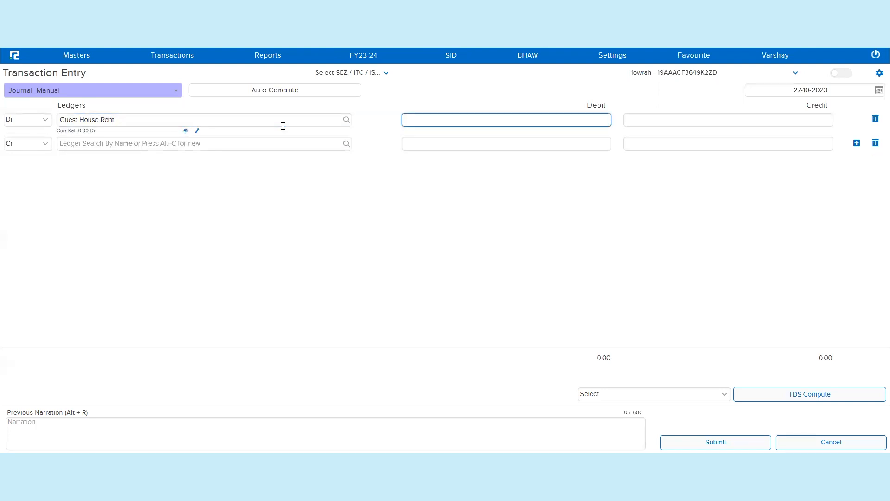
{"action": "type", "text": "8000"}
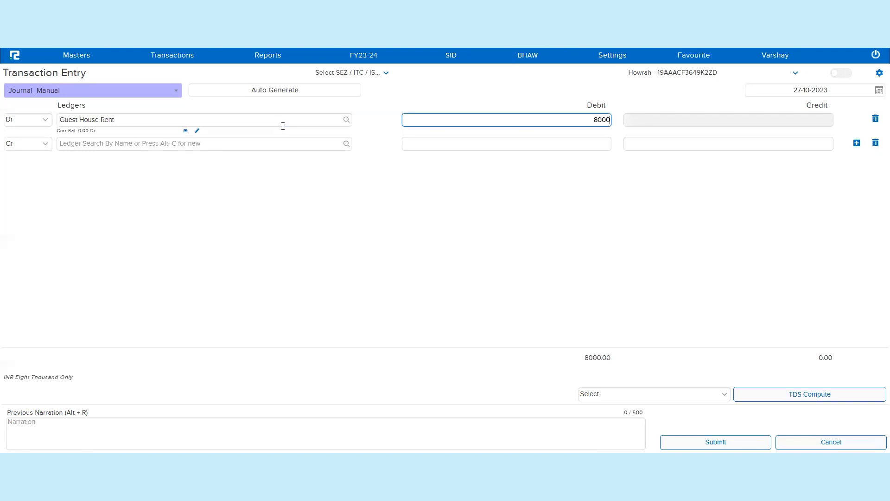
{"action": "key", "text": "Tab"}
{"action": "key", "text": "Tab"}
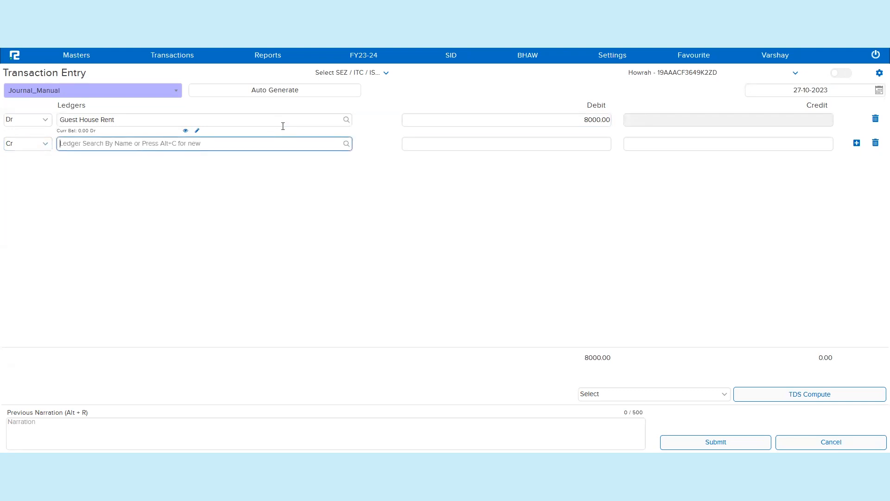
Step: Credit Gopal Enterprise and create a new bill reference GP-003 for 8000
{"action": "type", "text": "gopal"}
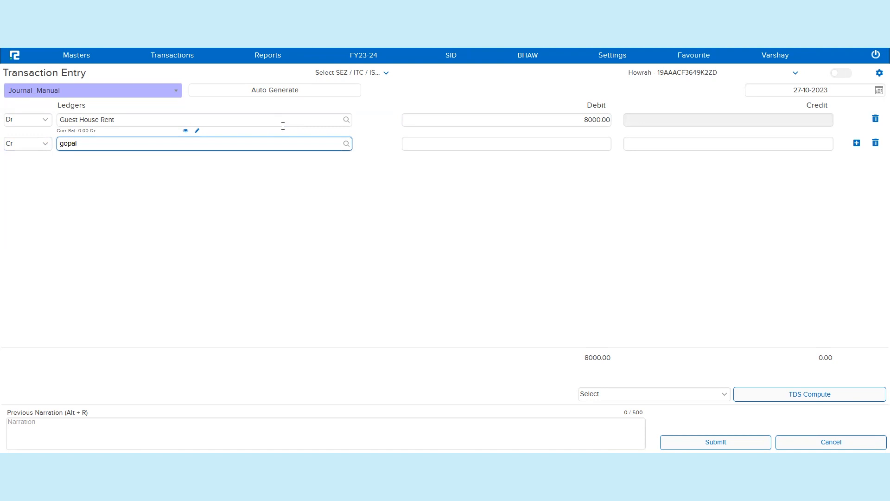
{"action": "left_click", "coordinate": [164, 161]}
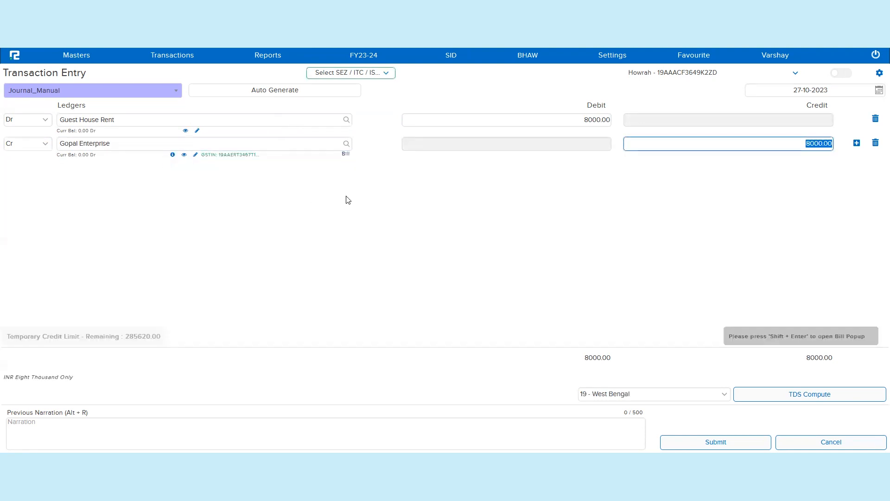
{"action": "left_click", "coordinate": [348, 158]}
{"action": "left_click", "coordinate": [453, 253]}
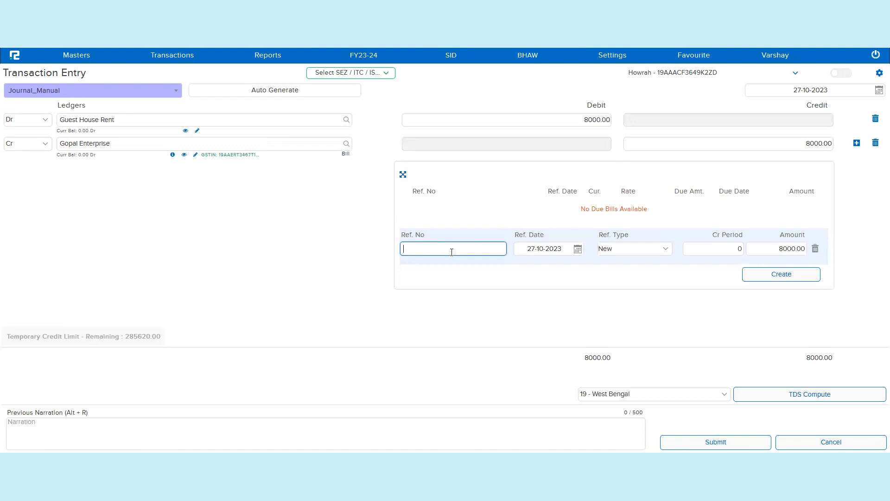
{"action": "type", "text": "GP-003"}
{"action": "key", "text": "Tab"}
{"action": "key", "text": "Tab"}
{"action": "key", "text": "Tab"}
{"action": "key", "text": "Tab"}
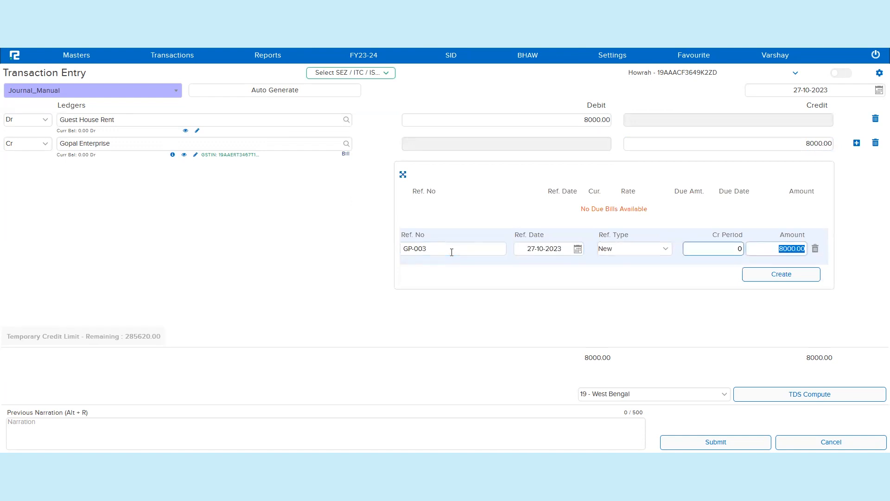
{"action": "key", "text": "Return"}
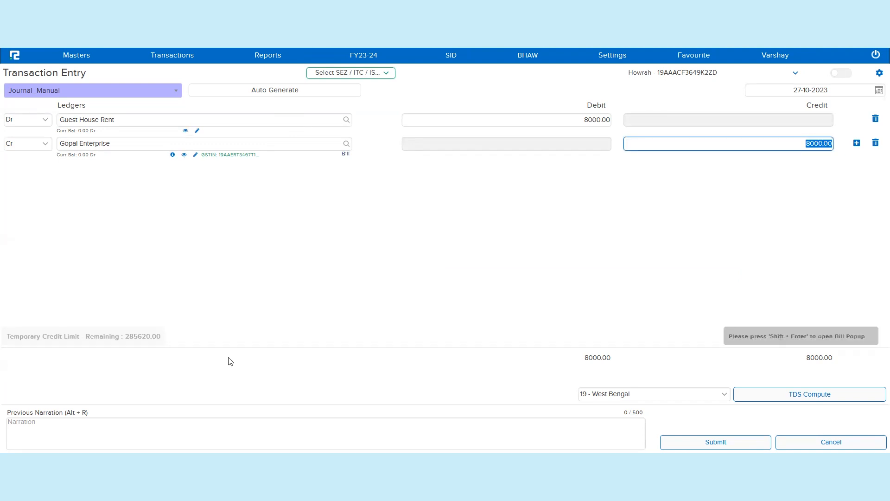
Step: Try to compute TDS for the rent journal
{"action": "left_click", "coordinate": [464, 268]}
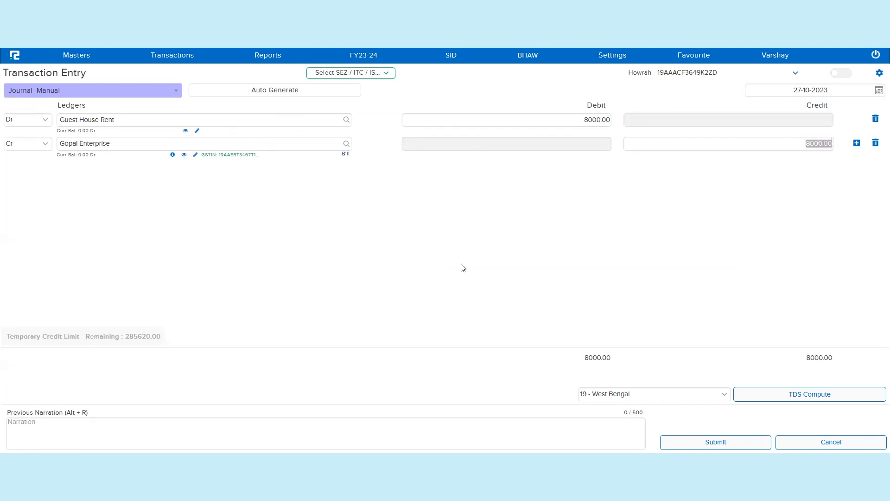
{"action": "left_click", "coordinate": [382, 237]}
{"action": "left_click", "coordinate": [810, 393]}
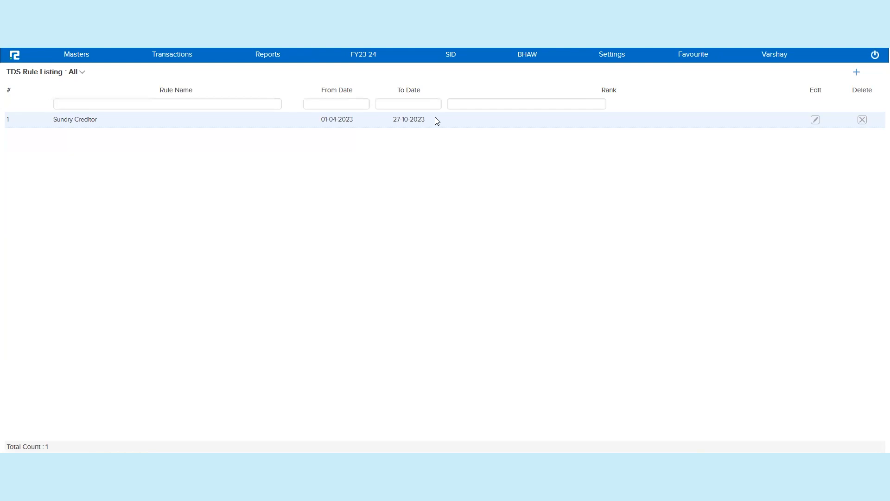
Step: Change the Sundry Creditor TDS rule's segment to Demo Solutions Pvt Ltd and save the rule
{"action": "double_click", "coordinate": [437, 120]}
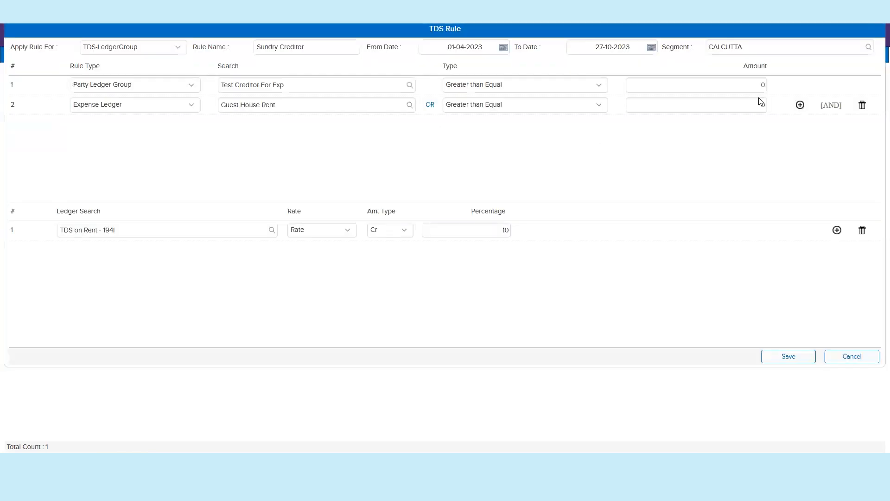
{"action": "double_click", "coordinate": [753, 50]}
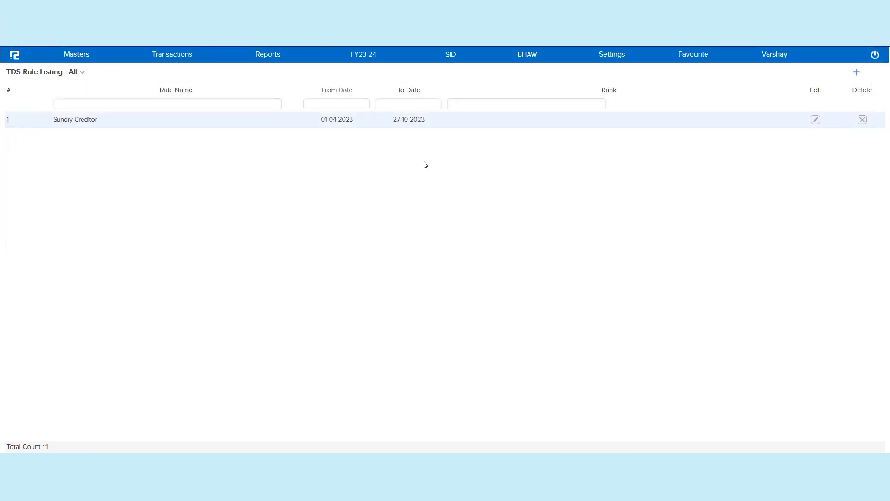
{"action": "double_click", "coordinate": [567, 124]}
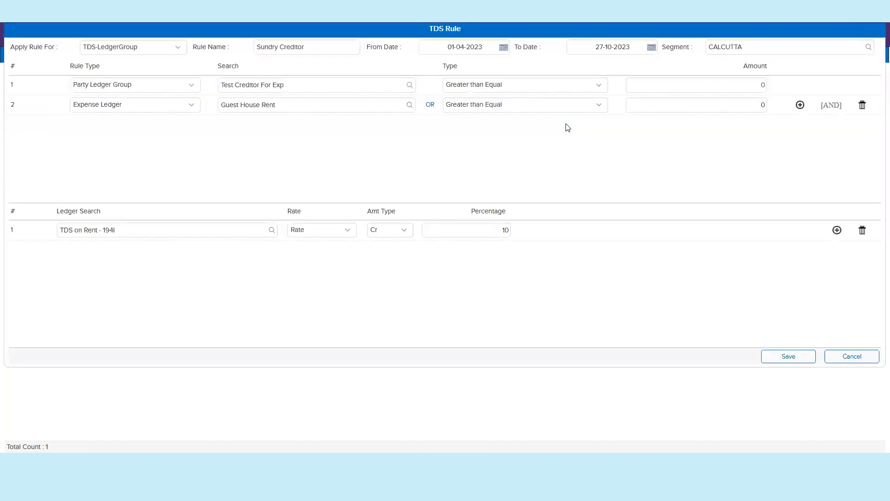
{"action": "double_click", "coordinate": [748, 43]}
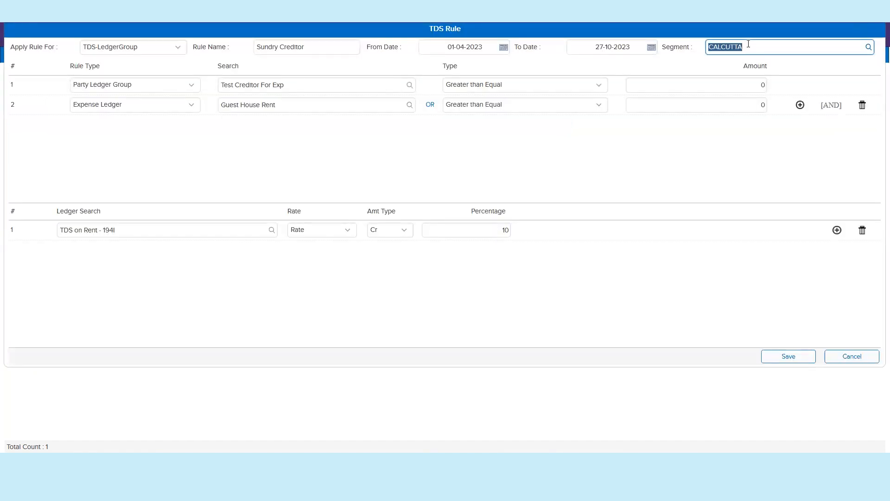
{"action": "type", "text": "demo"}
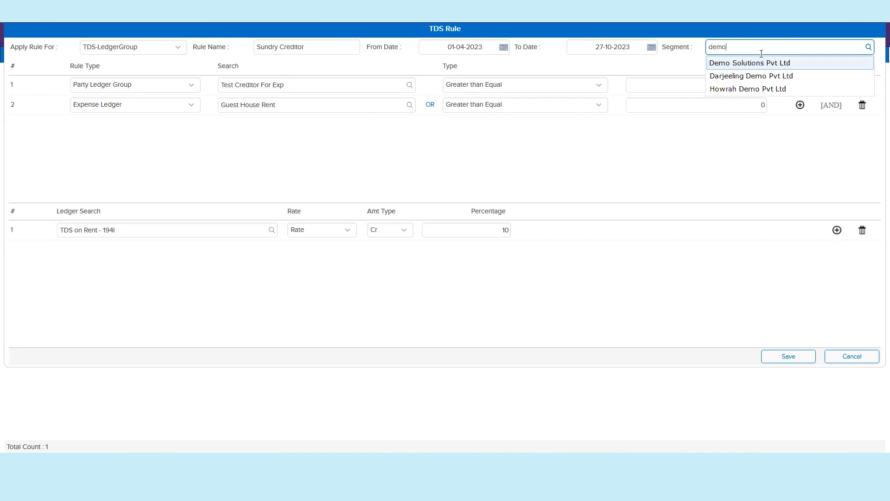
{"action": "left_click", "coordinate": [777, 66]}
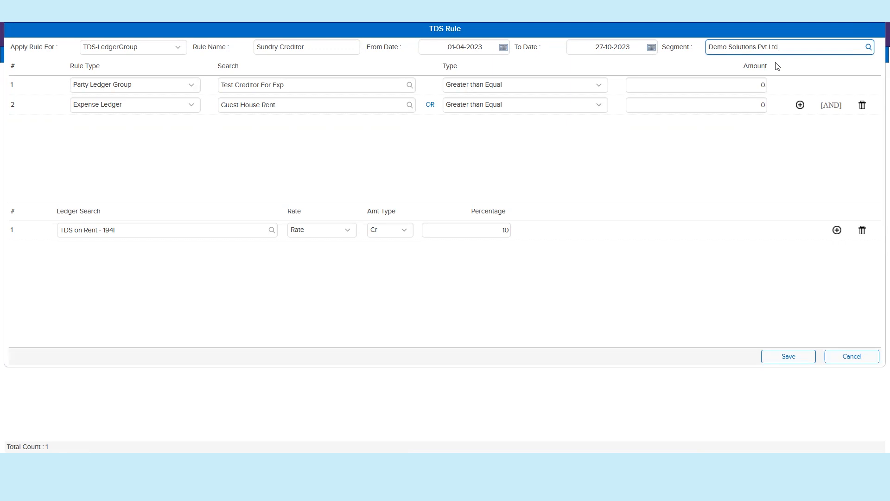
{"action": "left_click", "coordinate": [799, 357]}
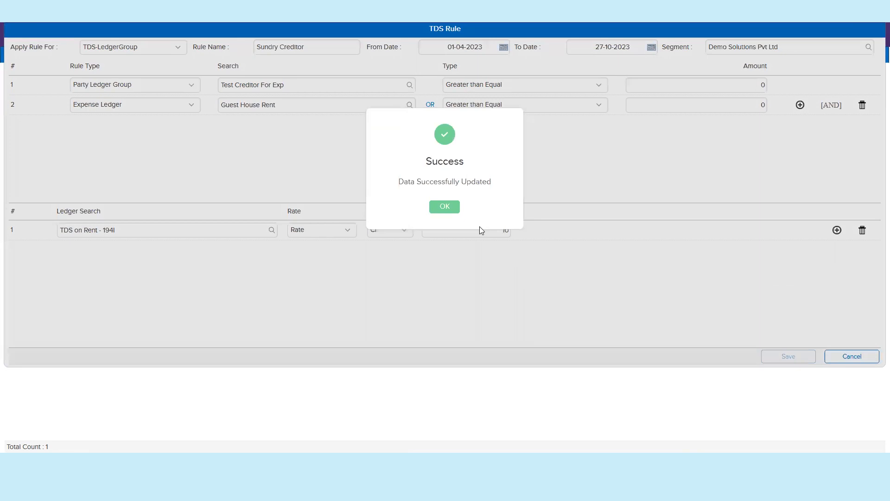
{"action": "left_click", "coordinate": [450, 207]}
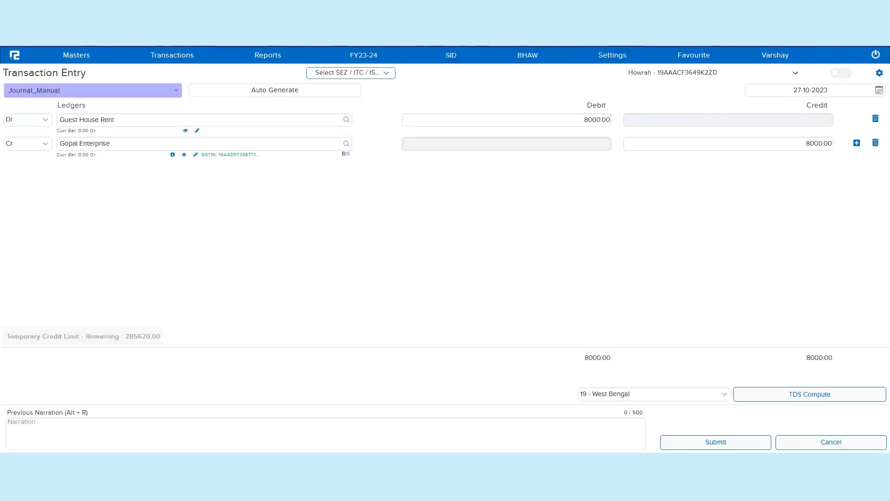
Step: Start a fresh Journal_Manual entry debiting Guest House Rent with 8000
{"action": "key", "text": "ctrl+l"}
{"action": "key", "text": "Return"}
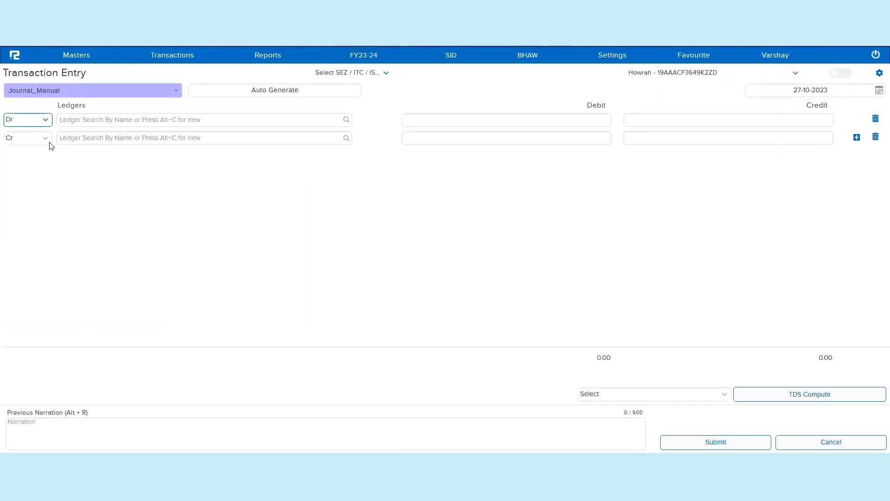
{"action": "left_click", "coordinate": [124, 120]}
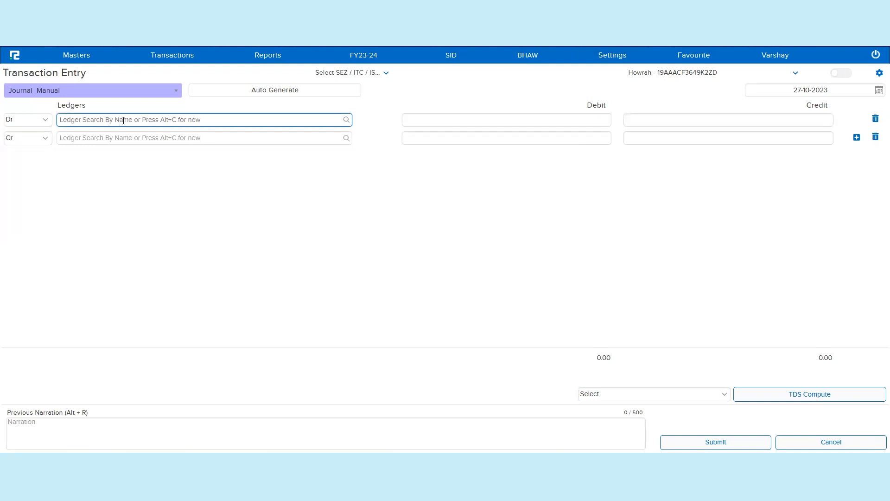
{"action": "type", "text": "guest"}
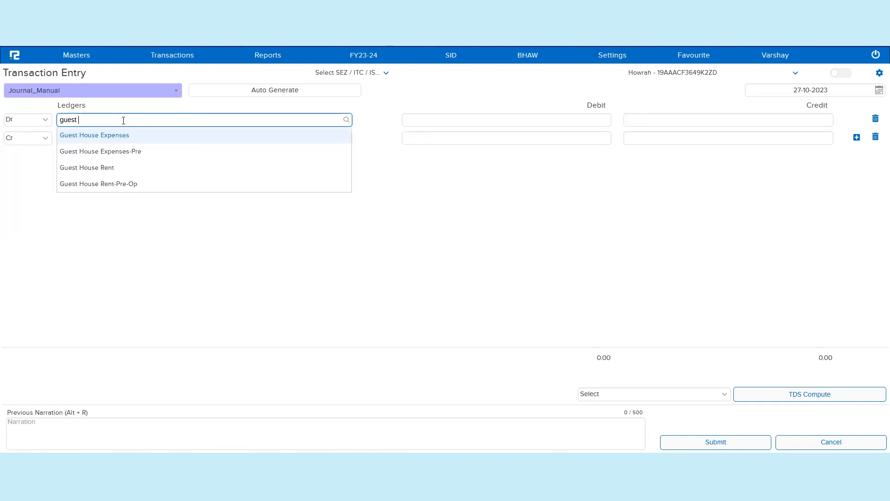
{"action": "left_click", "coordinate": [120, 171]}
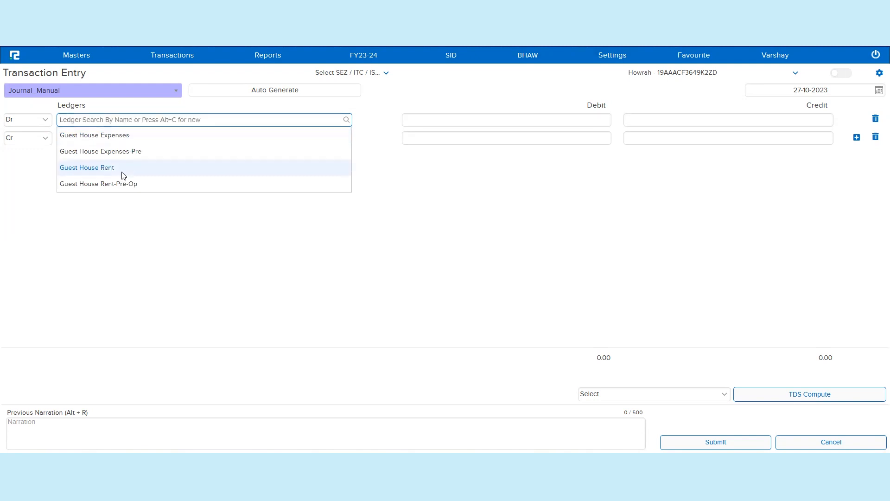
{"action": "type", "text": "8000"}
{"action": "key", "text": "Tab"}
{"action": "key", "text": "Tab"}
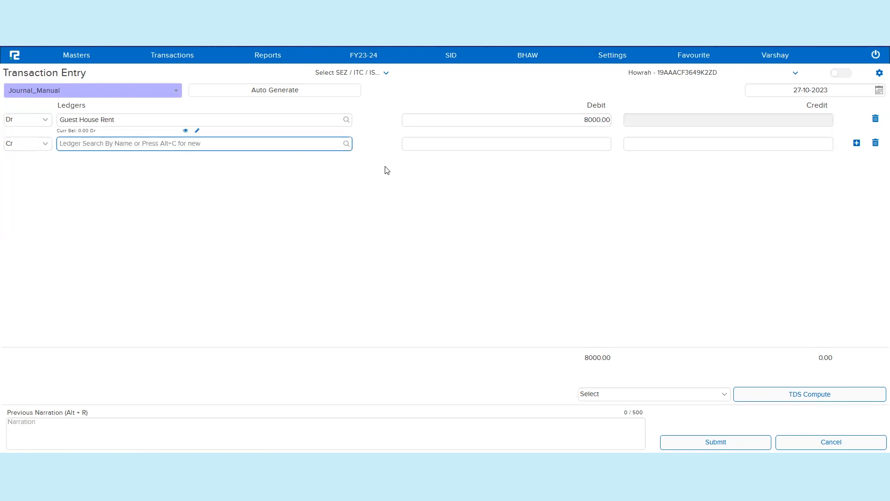
Step: Credit Gopal Enterprise and enter a new bill reference GP-002
{"action": "type", "text": "g"}
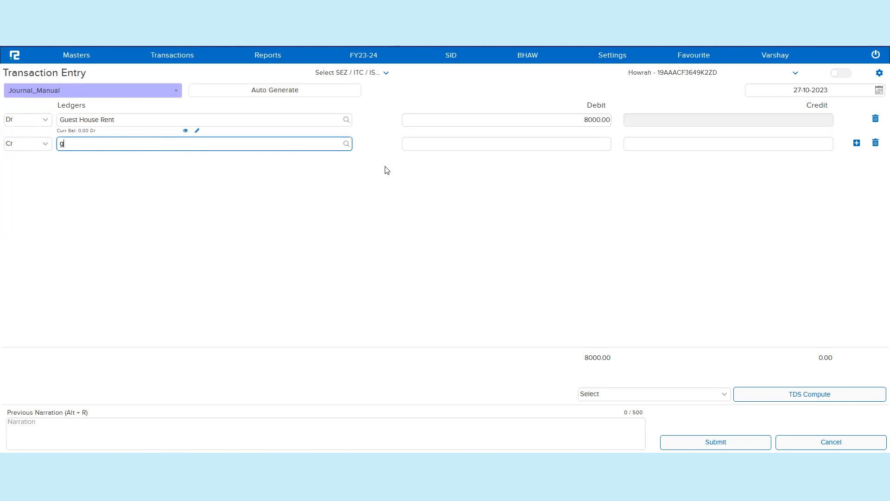
{"action": "type", "text": "opal ent"}
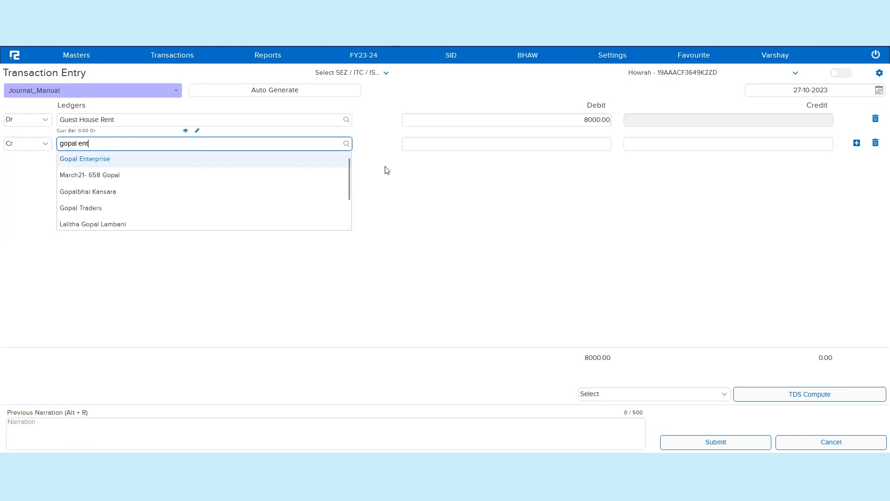
{"action": "key", "text": "Return"}
{"action": "key", "text": "Return"}
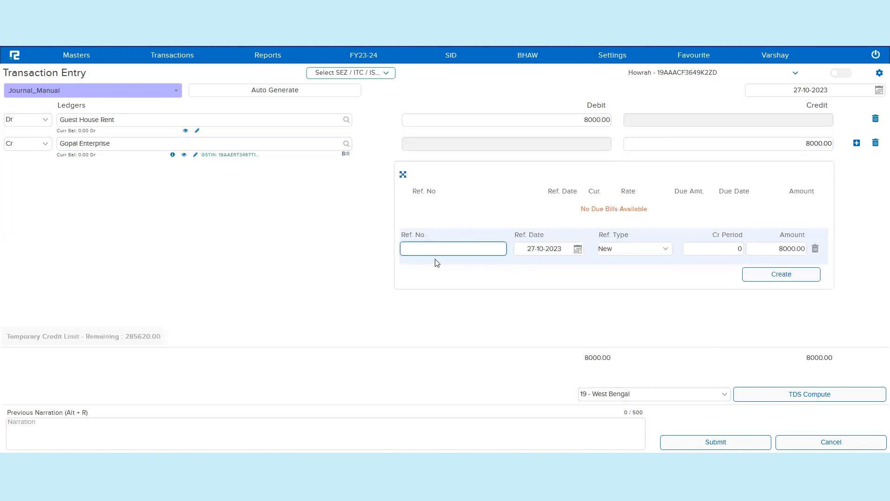
{"action": "type", "text": "GP-002"}
{"action": "key", "text": "Tab"}
{"action": "key", "text": "Tab"}
{"action": "key", "text": "Tab"}
{"action": "key", "text": "Tab"}
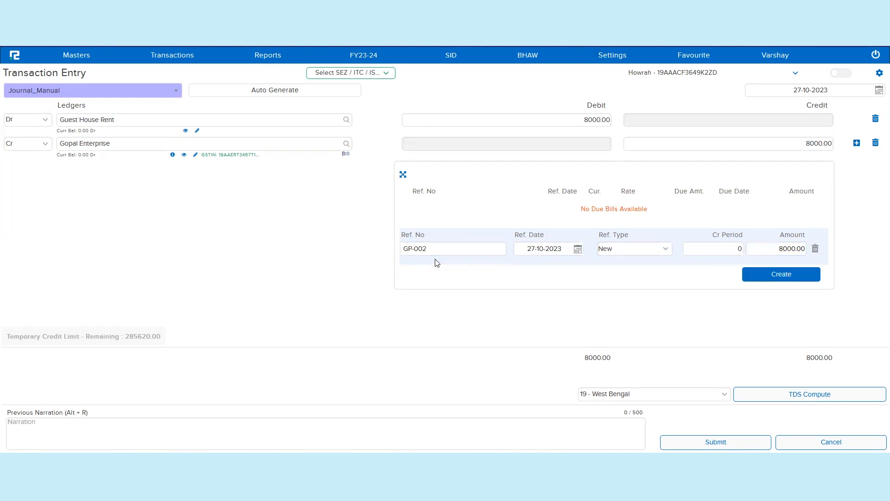
Step: Compute TDS for the rent journal and create the GP-002 bill reference
{"action": "key", "text": "Return"}
{"action": "key", "text": "Tab"}
{"action": "key", "text": "Tab"}
{"action": "key", "text": "Return"}
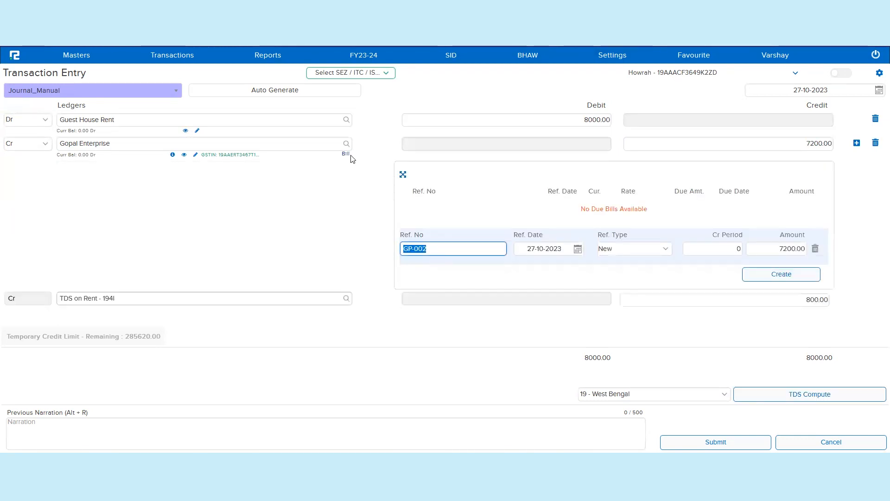
{"action": "left_click", "coordinate": [804, 274]}
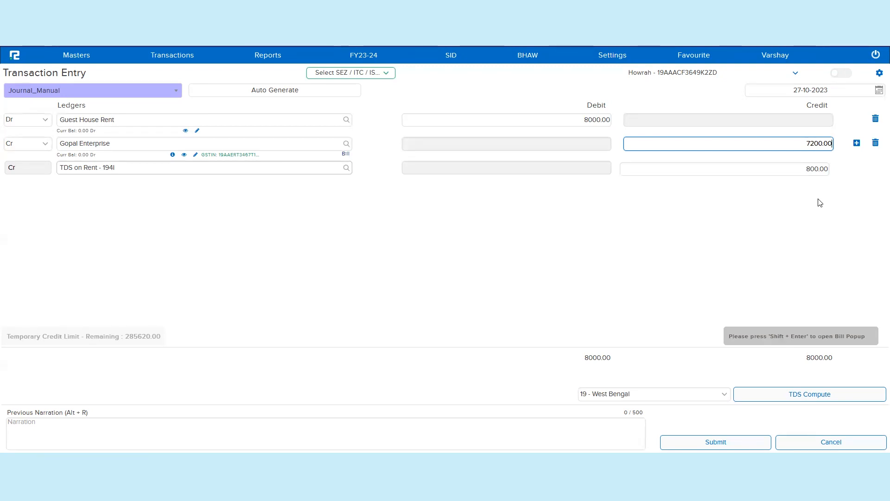
Step: Edit the Guest House Rent ledger, setting its nature of supply to Taxable and HSN rate to 18%, and save
{"action": "left_click", "coordinate": [314, 119]}
{"action": "key", "text": "ctrl+c"}
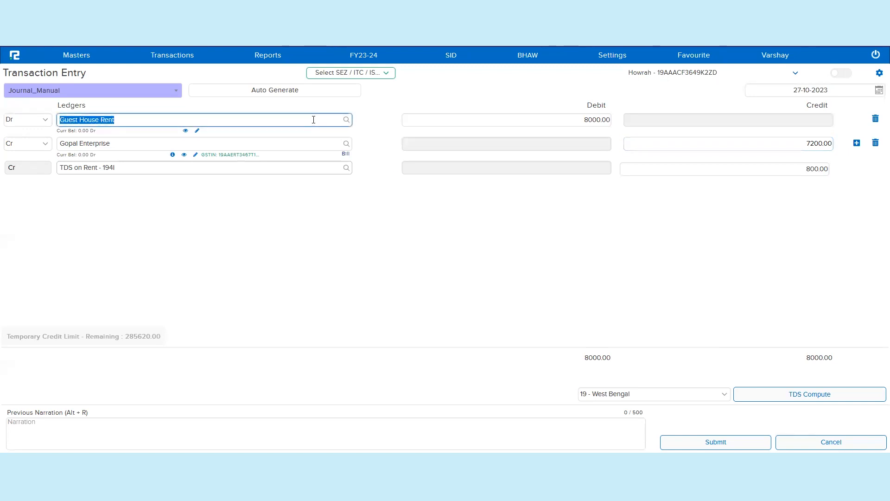
{"action": "left_click", "coordinate": [76, 55]}
{"action": "left_click", "coordinate": [88, 72]}
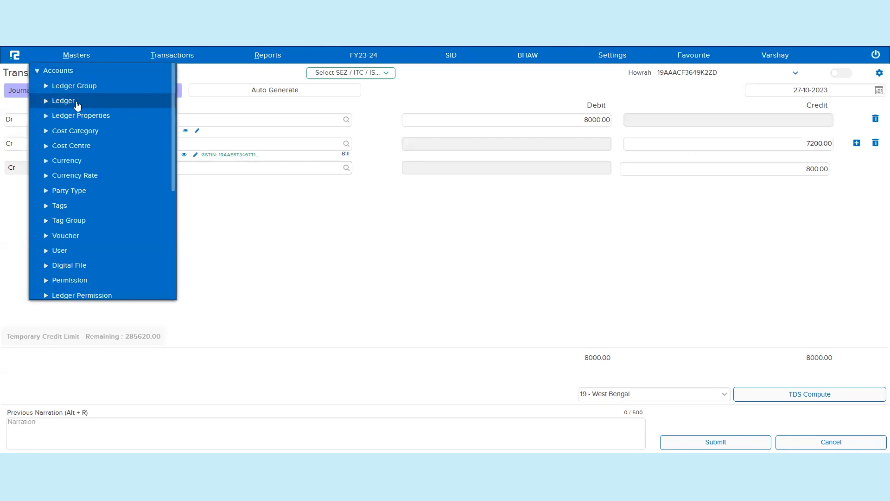
{"action": "left_click", "coordinate": [74, 102]}
{"action": "right_click", "coordinate": [59, 145]}
{"action": "left_click", "coordinate": [79, 153]}
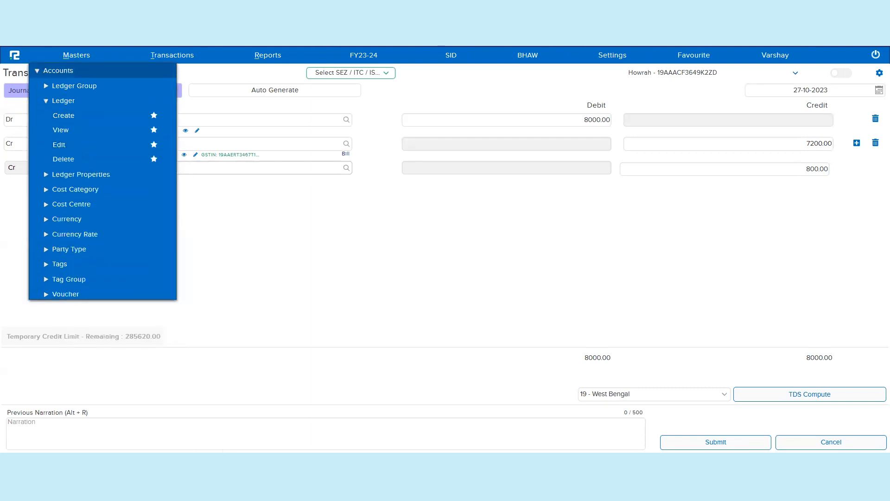
{"action": "left_click", "coordinate": [186, 10]}
{"action": "left_click", "coordinate": [342, 82]}
{"action": "key", "text": "ctrl+v"}
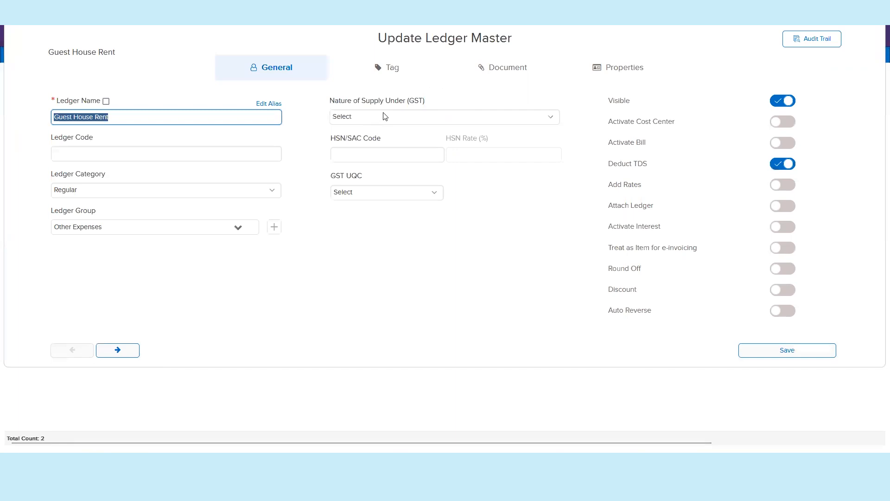
{"action": "left_click", "coordinate": [383, 117]}
{"action": "left_click", "coordinate": [386, 182]}
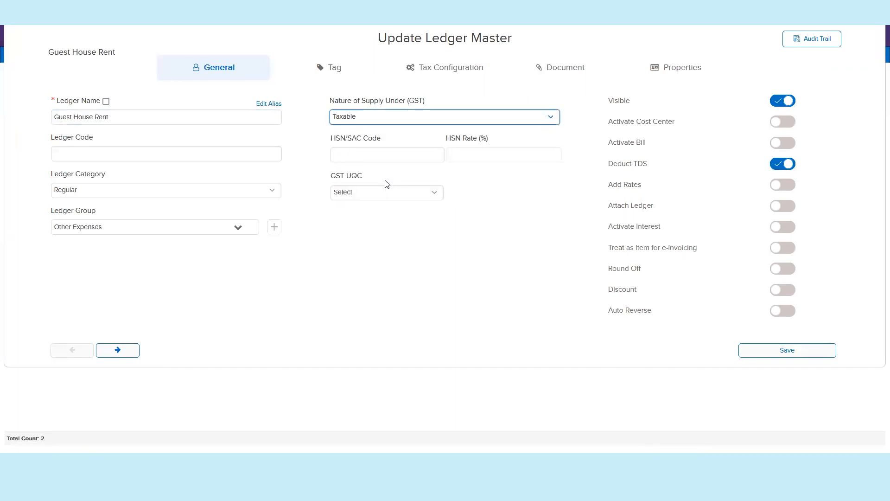
{"action": "left_click", "coordinate": [503, 154]}
{"action": "type", "text": "18"}
{"action": "left_click", "coordinate": [542, 235]}
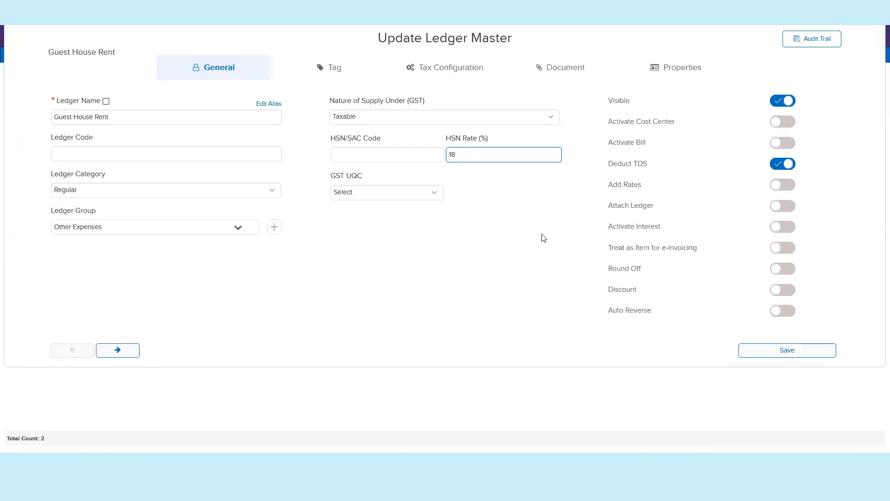
{"action": "left_click", "coordinate": [801, 355]}
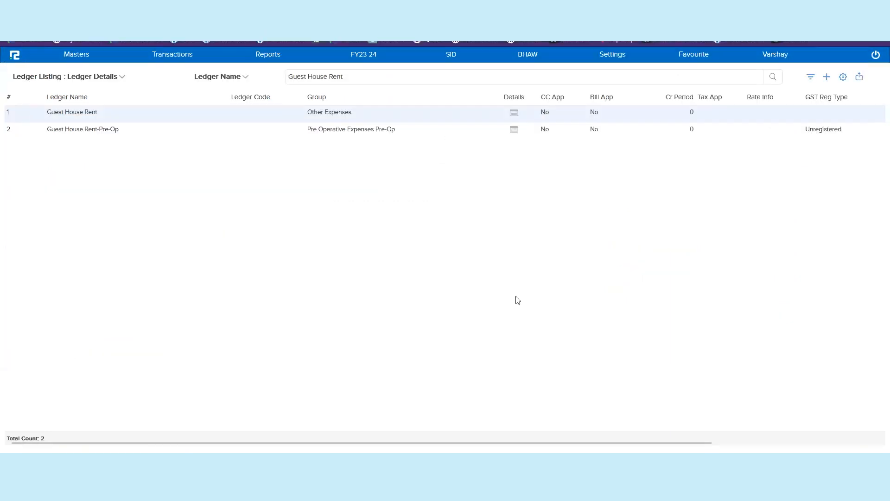
Step: Review the Guest House Rent ledger's tax configuration
{"action": "double_click", "coordinate": [477, 115]}
{"action": "left_click", "coordinate": [464, 75]}
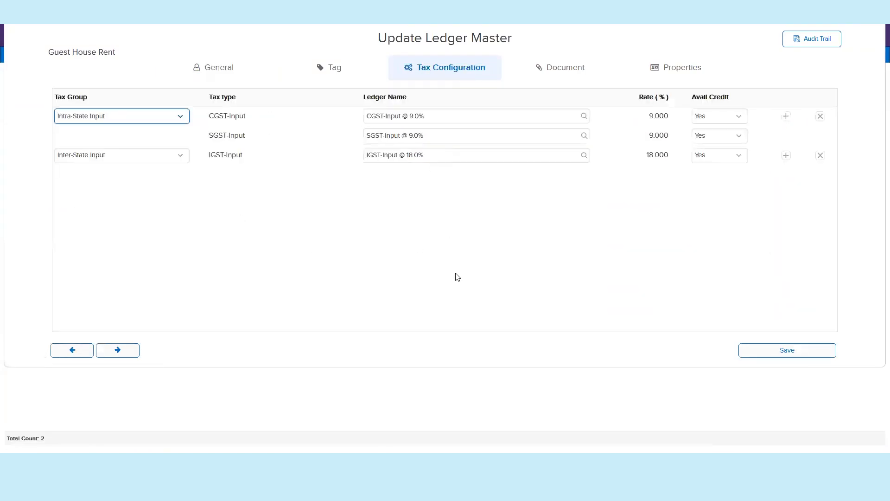
{"action": "key", "text": "Escape"}
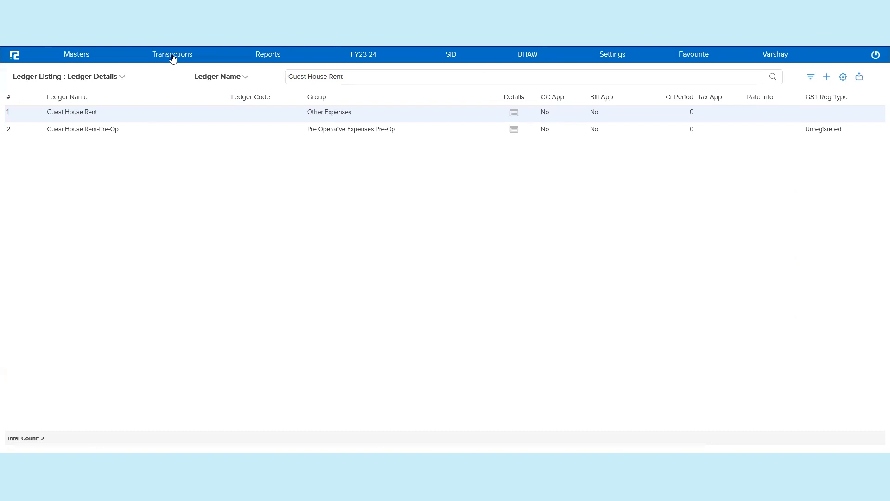
{"action": "left_click", "coordinate": [172, 55]}
{"action": "left_click", "coordinate": [160, 74]}
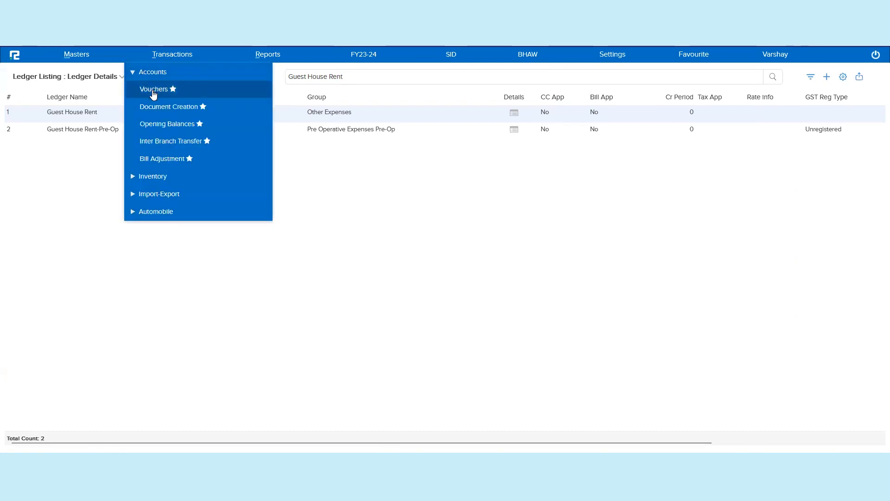
{"action": "left_click", "coordinate": [153, 91]}
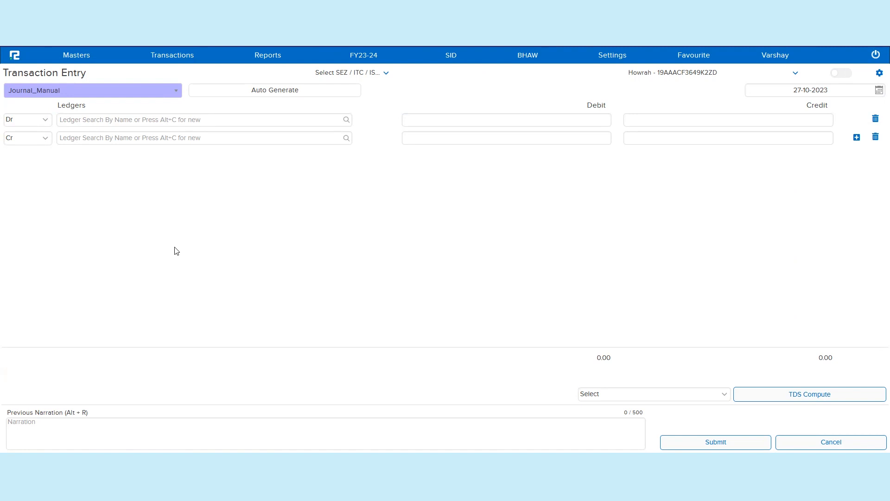
Step: Edit the Journal_Manual voucher type and set its GST computation method to Automatic, then save
{"action": "left_click", "coordinate": [80, 66]}
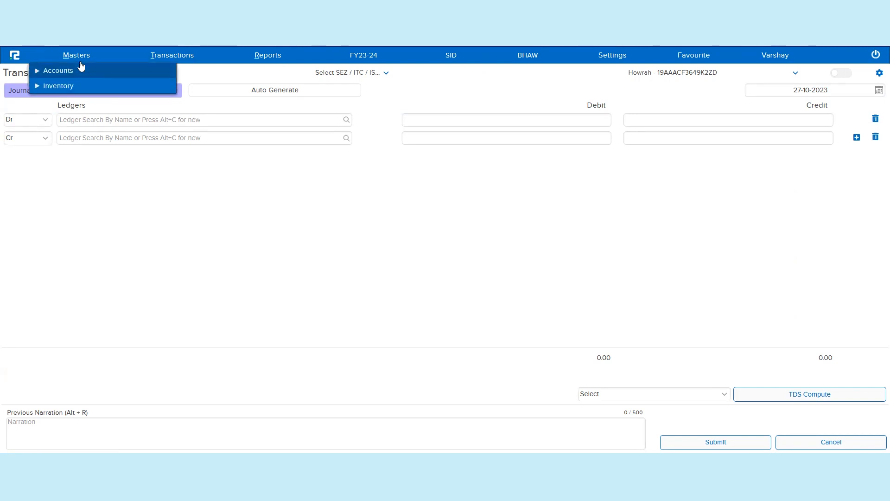
{"action": "left_click", "coordinate": [60, 71]}
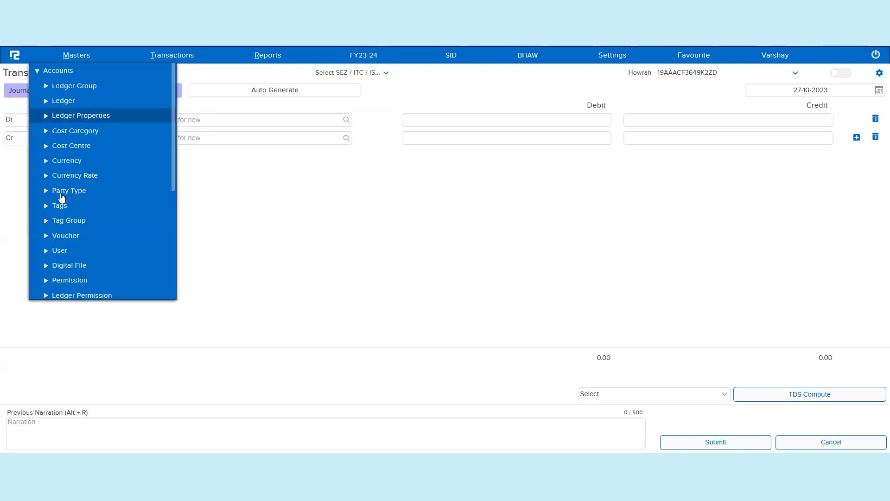
{"action": "left_click", "coordinate": [64, 236]}
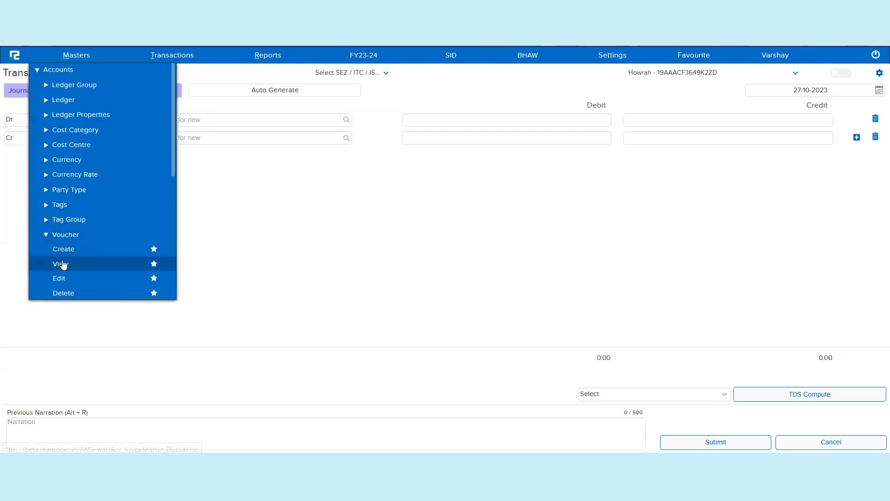
{"action": "scroll", "coordinate": [84, 253], "scroll_direction": "down", "scroll_amount": 2}
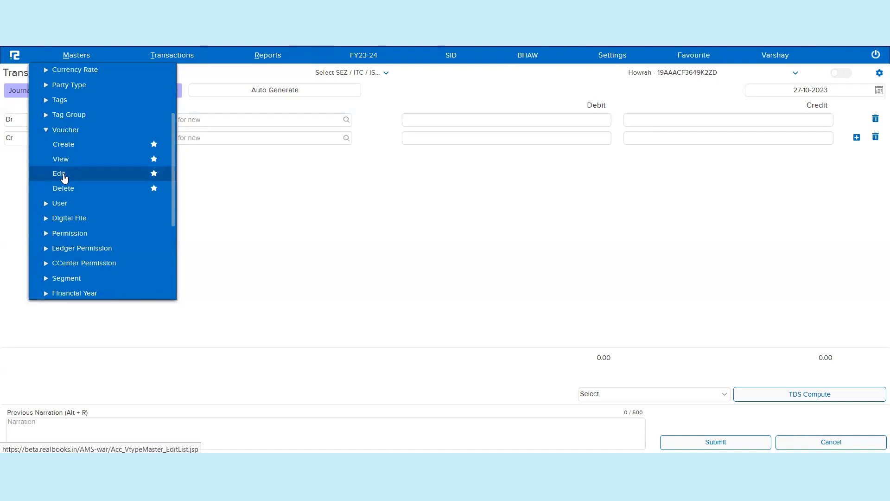
{"action": "left_click", "coordinate": [64, 174]}
{"action": "left_click", "coordinate": [149, 102]}
{"action": "type", "text": "journa"}
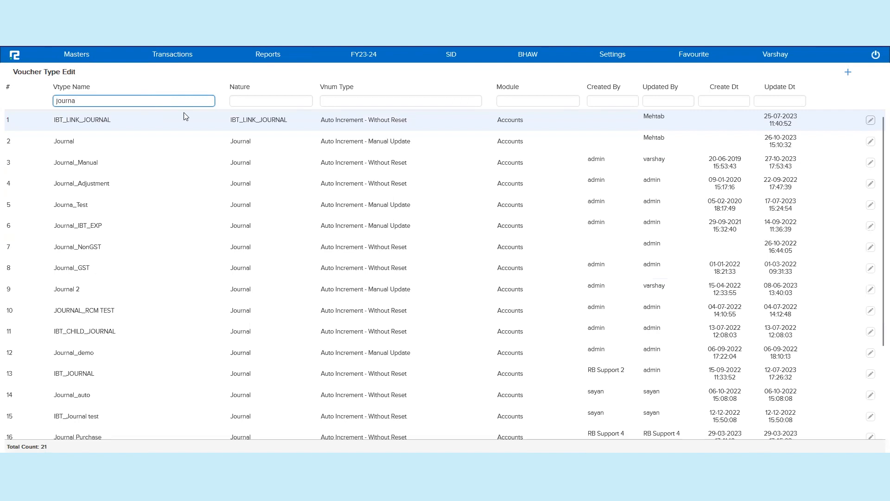
{"action": "left_click", "coordinate": [240, 160]}
{"action": "double_click", "coordinate": [241, 160]}
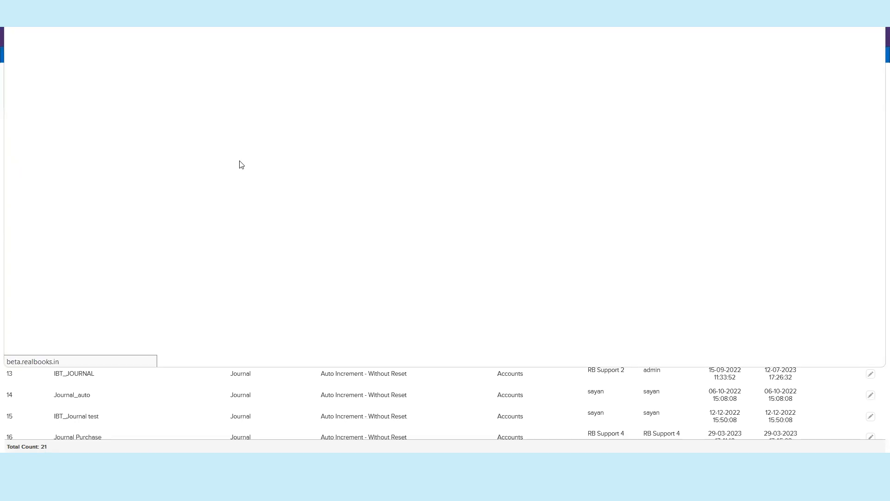
{"action": "left_click", "coordinate": [554, 68]}
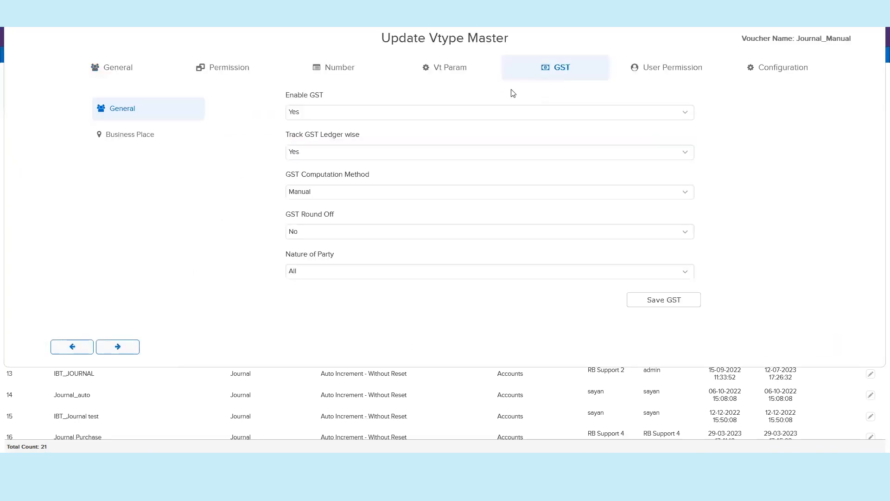
{"action": "left_click", "coordinate": [325, 191]}
{"action": "left_click", "coordinate": [320, 219]}
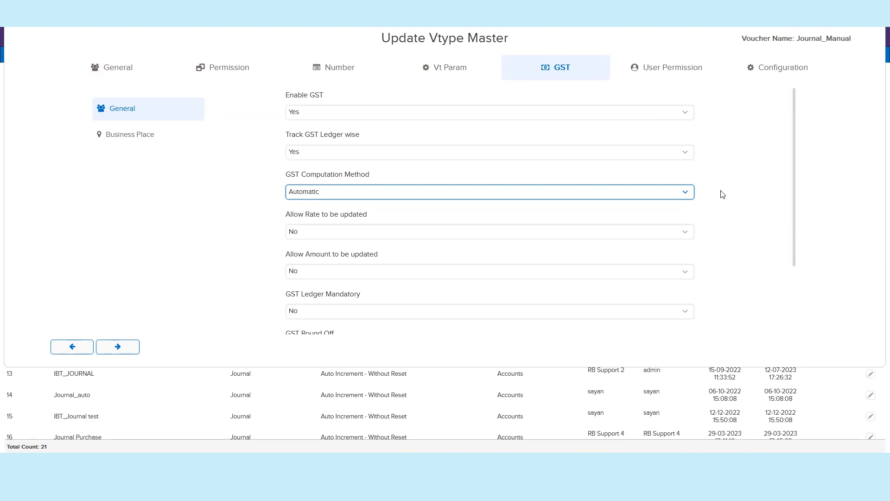
{"action": "scroll", "coordinate": [712, 215], "scroll_direction": "down", "scroll_amount": 2}
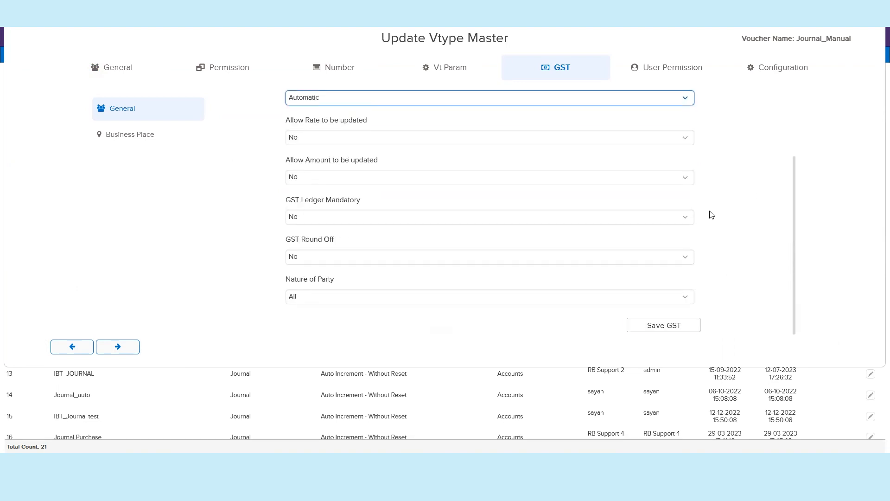
{"action": "left_click", "coordinate": [441, 208]}
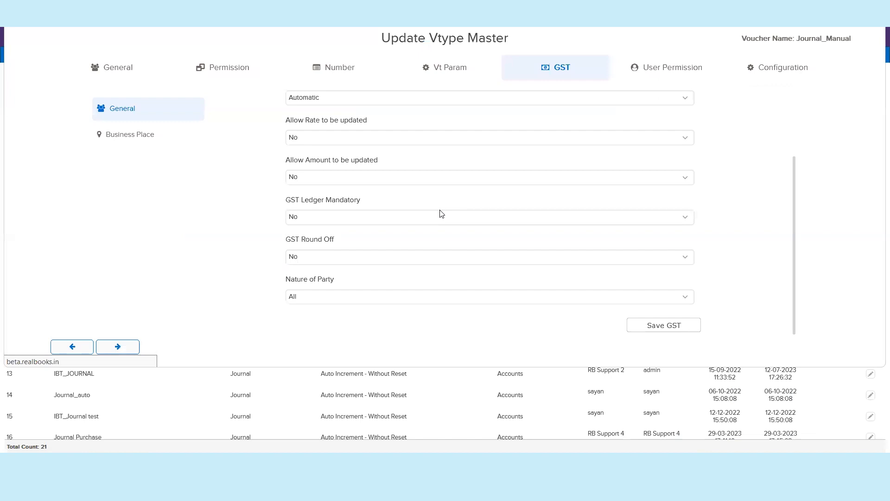
{"action": "key", "text": "Return"}
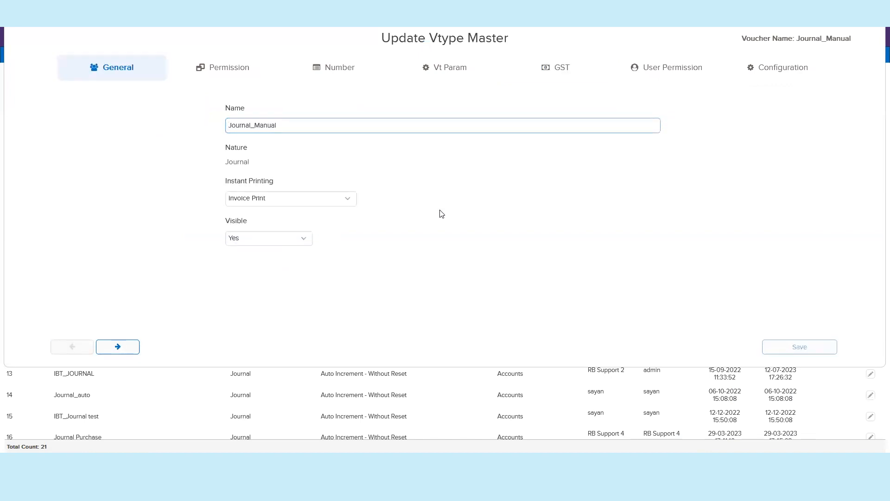
{"action": "left_click", "coordinate": [445, 210]}
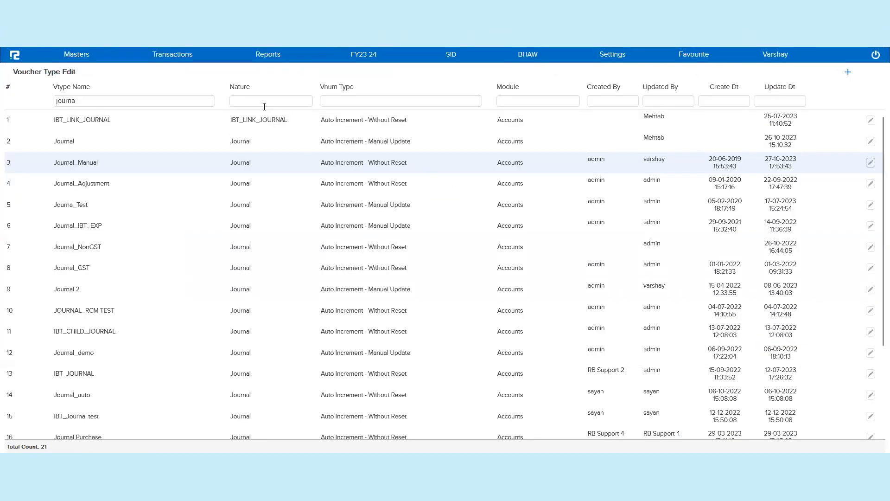
Step: Open a new voucher entry in Journal_Manual and debit Guest House Rent with 8000
{"action": "left_click", "coordinate": [171, 63]}
{"action": "left_click", "coordinate": [170, 74]}
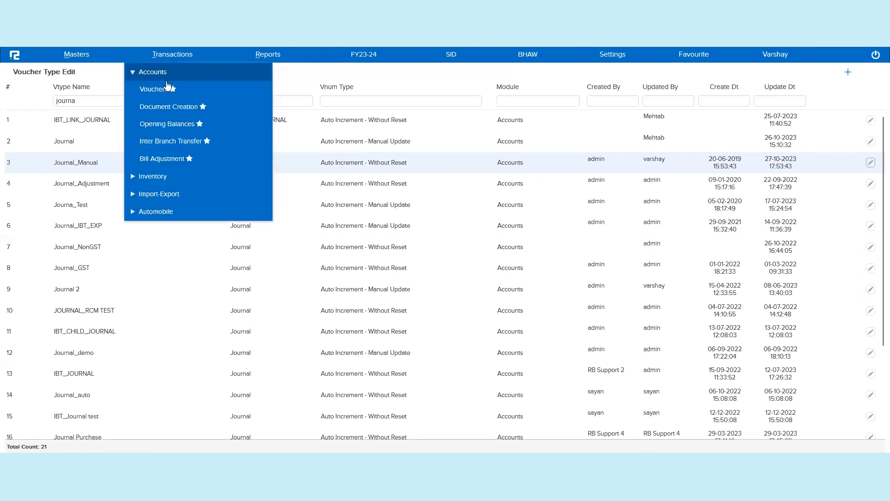
{"action": "left_click", "coordinate": [160, 90]}
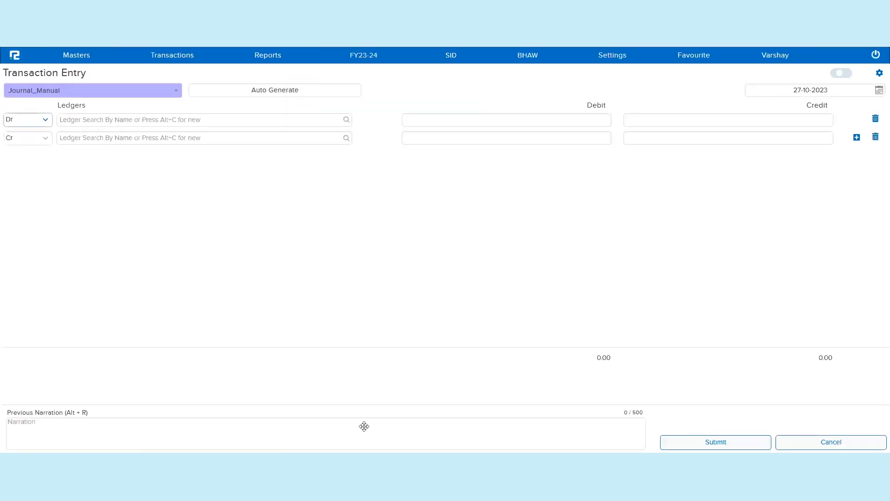
{"action": "left_click", "coordinate": [252, 120]}
{"action": "type", "text": "hou"}
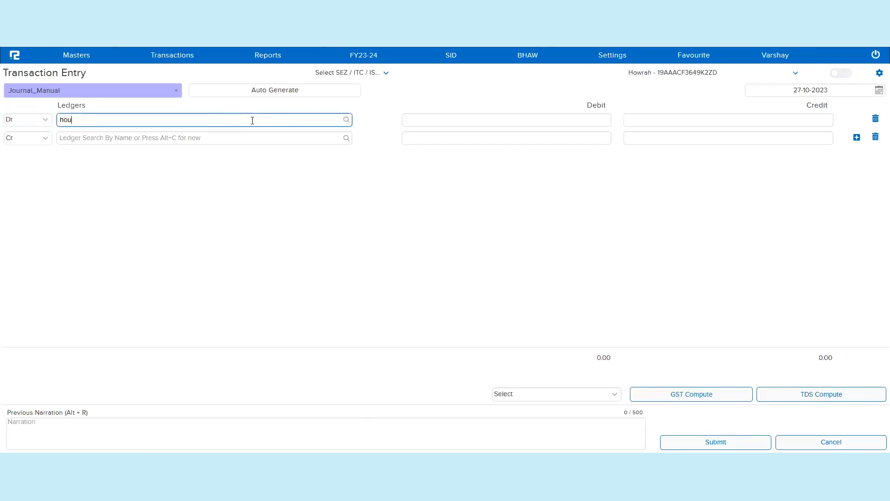
{"action": "key", "text": "BackSpace"}
{"action": "key", "text": "BackSpace"}
{"action": "key", "text": "BackSpace"}
{"action": "type", "text": "guest h"}
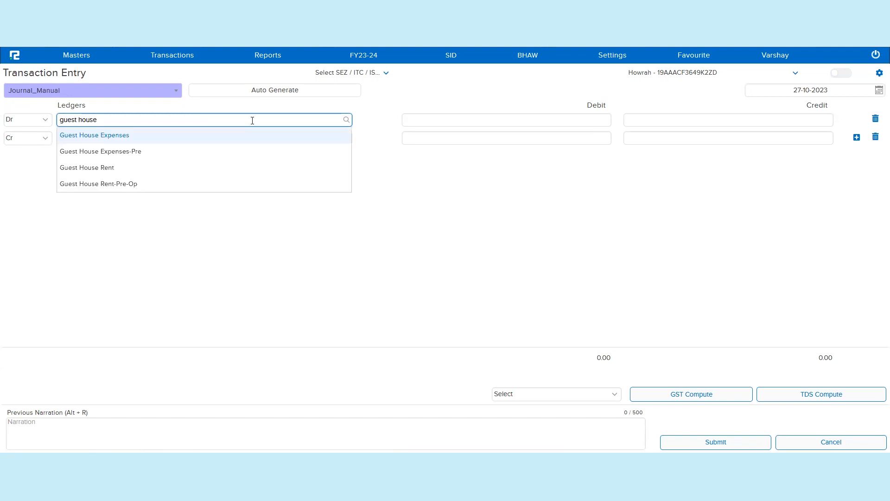
{"action": "type", "text": "ouse"}
{"action": "left_click", "coordinate": [141, 169]}
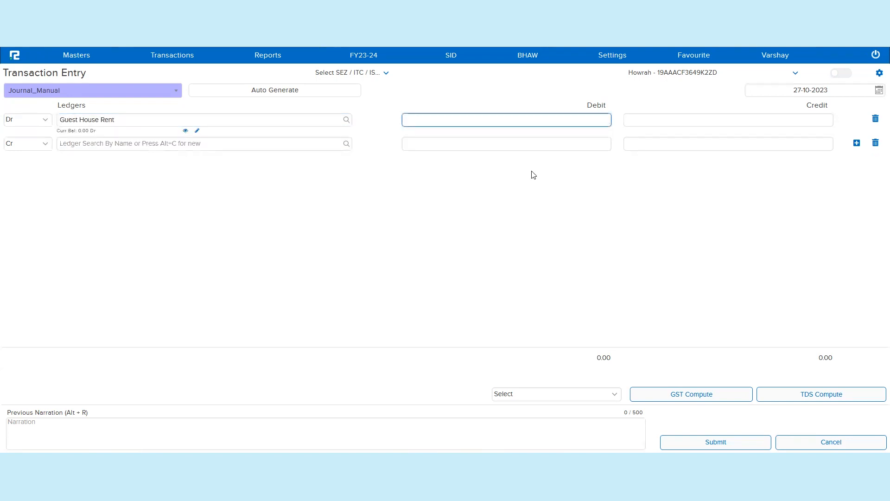
{"action": "type", "text": "8000"}
{"action": "key", "text": "Tab"}
{"action": "key", "text": "Tab"}
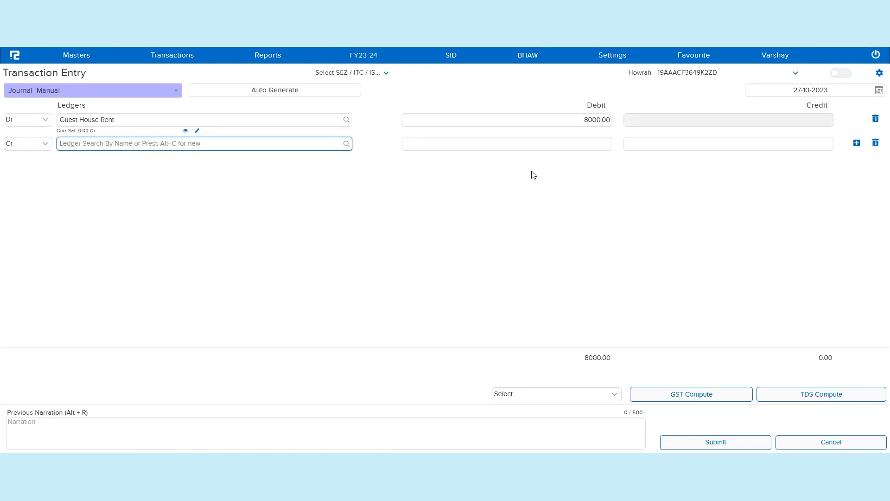
Step: Credit Gopal Enterprise in the second line and compute GST on the journal
{"action": "type", "text": "g"}
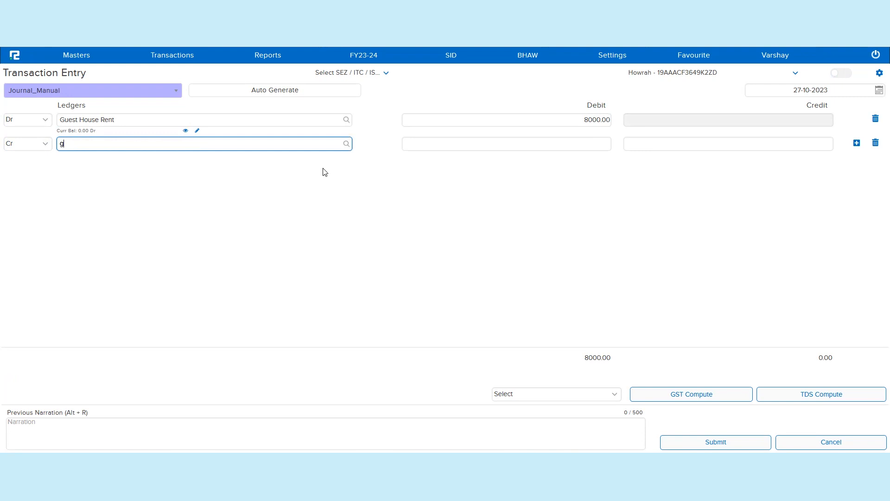
{"action": "type", "text": "opal"}
{"action": "left_click", "coordinate": [193, 163]}
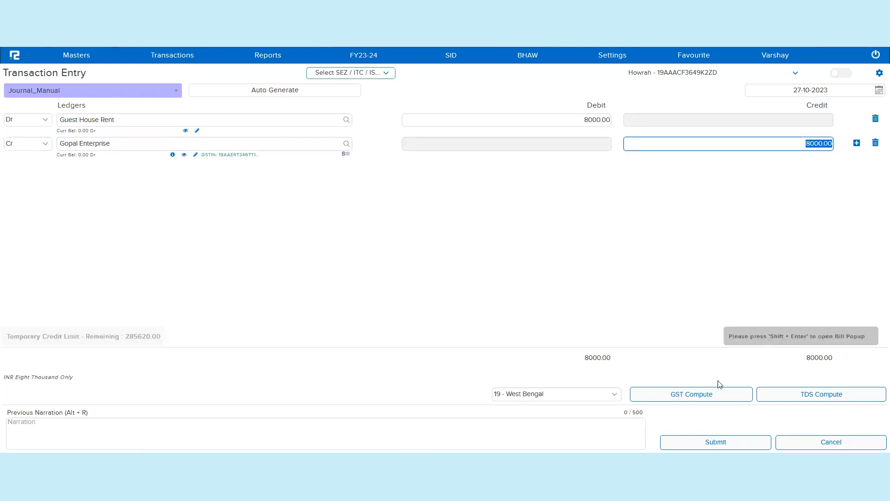
{"action": "left_click", "coordinate": [726, 394]}
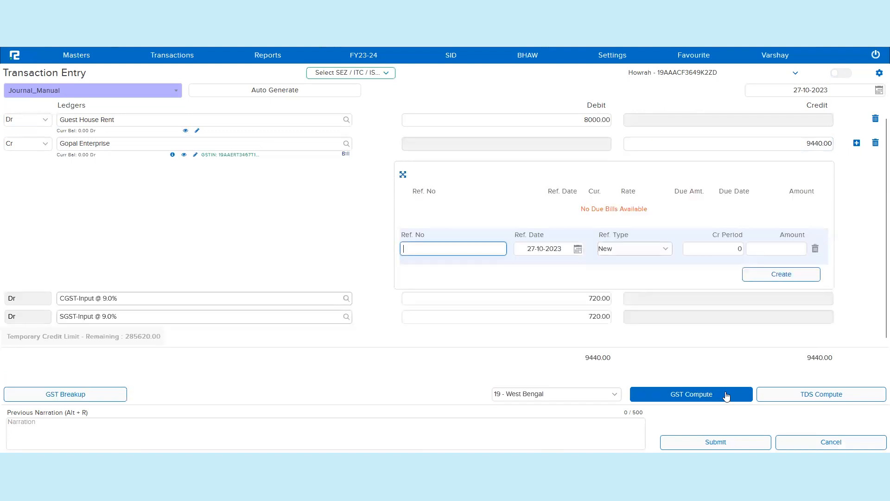
Step: Create a new bill reference GP-002 for the Gopal Enterprise credit
{"action": "type", "text": "GP-"}
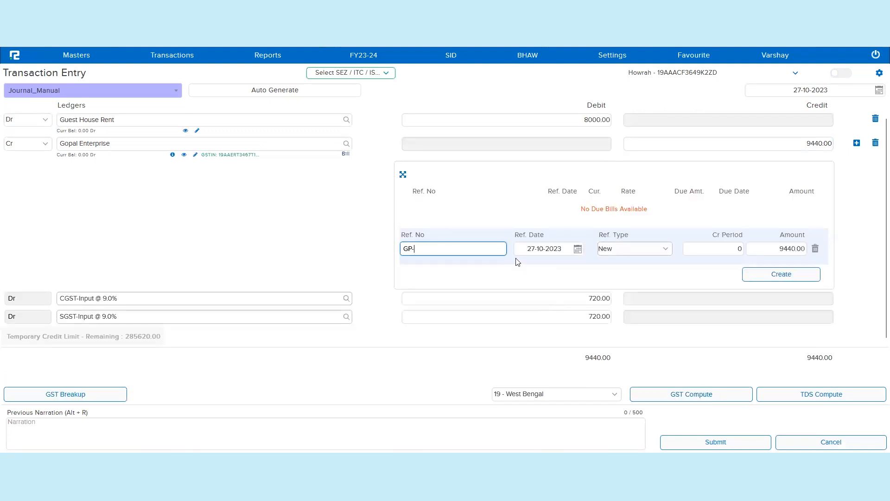
{"action": "key", "text": "Tab"}
{"action": "key", "text": "Tab"}
{"action": "key", "text": "Tab"}
{"action": "key", "text": "Tab"}
{"action": "key", "text": "Tab"}
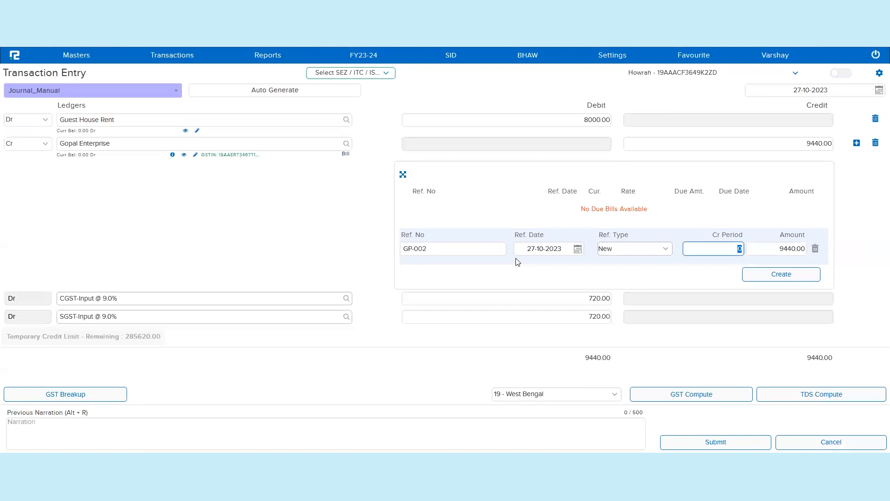
{"action": "key", "text": "Return"}
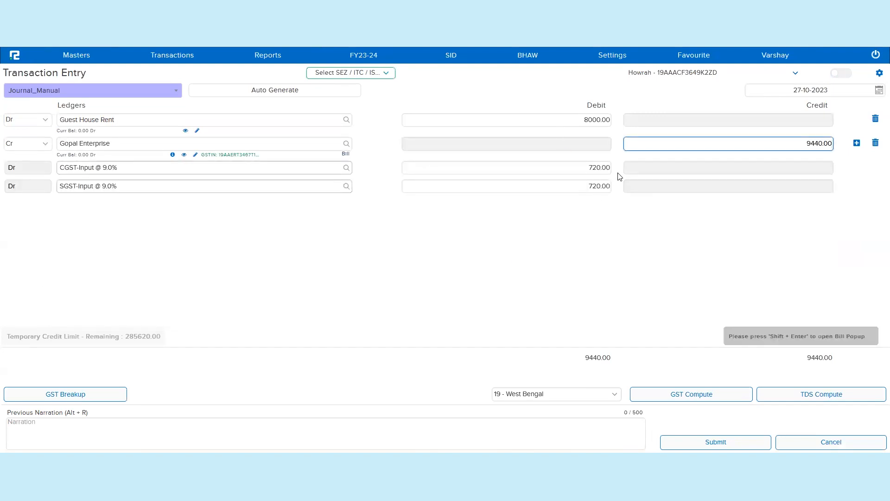
Step: Review the GST breakup details for the entry and close them
{"action": "left_click", "coordinate": [81, 398]}
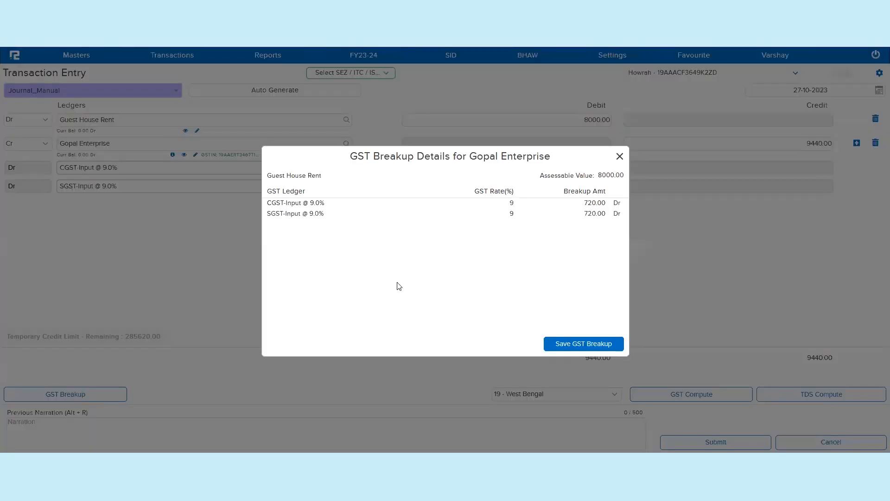
{"action": "triple_click", "coordinate": [500, 191]}
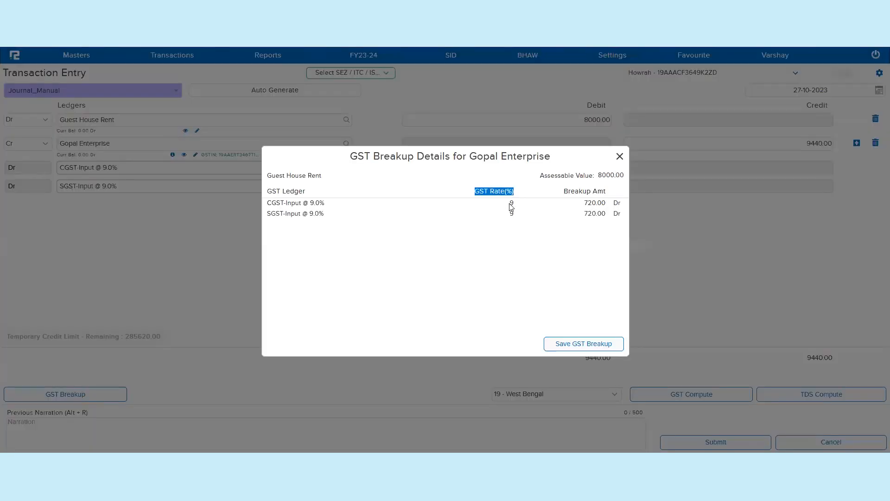
{"action": "left_click", "coordinate": [622, 157]}
{"action": "left_click", "coordinate": [621, 157]}
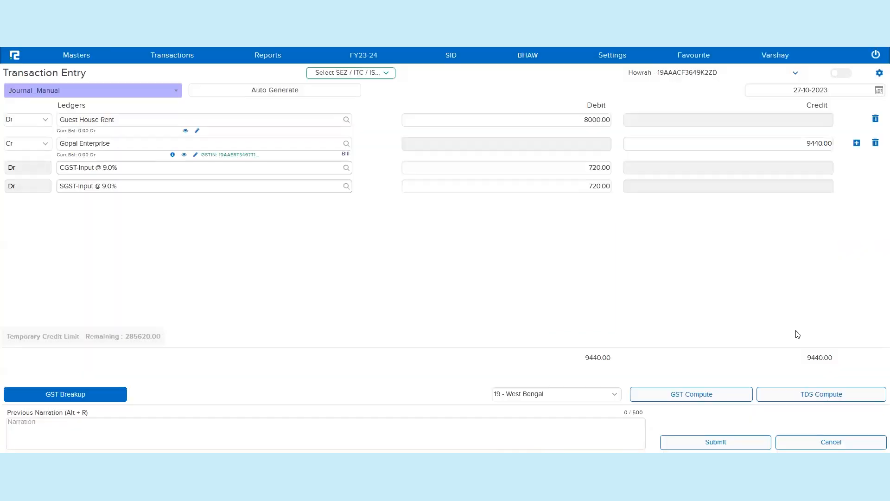
Step: Compute TDS on the rent entry and submit the journal voucher
{"action": "left_click", "coordinate": [829, 392]}
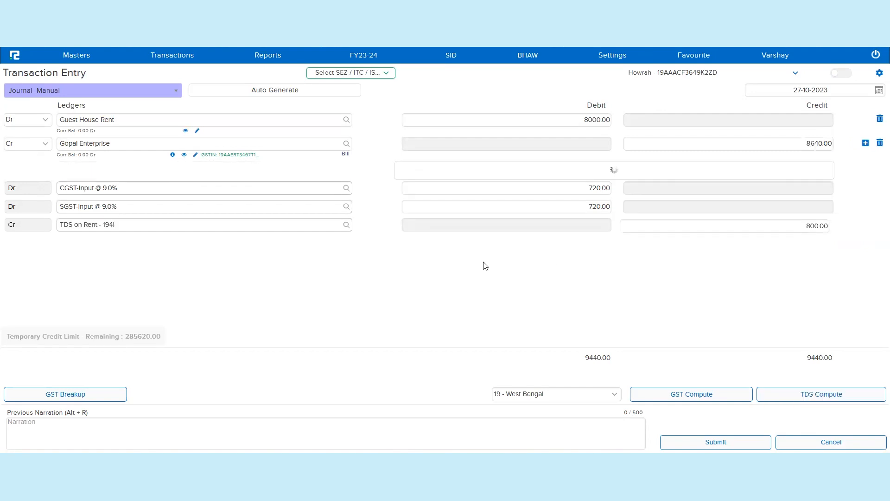
{"action": "left_click", "coordinate": [783, 278]}
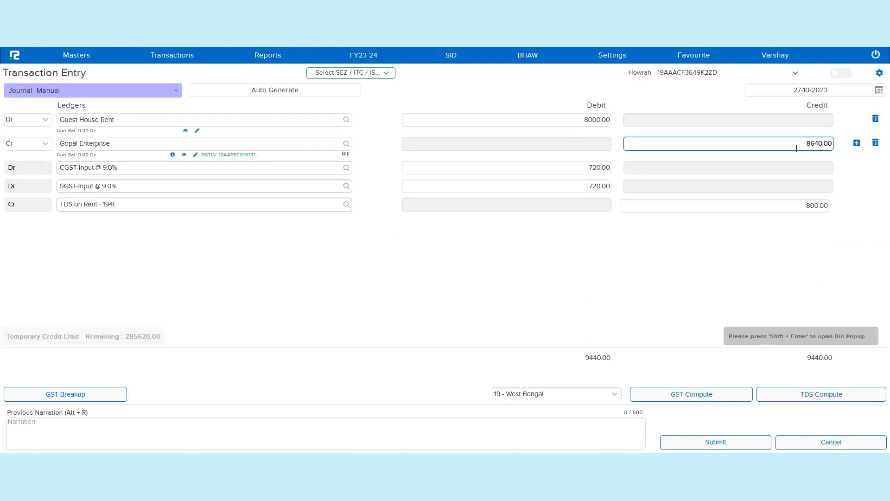
{"action": "left_click", "coordinate": [811, 211]}
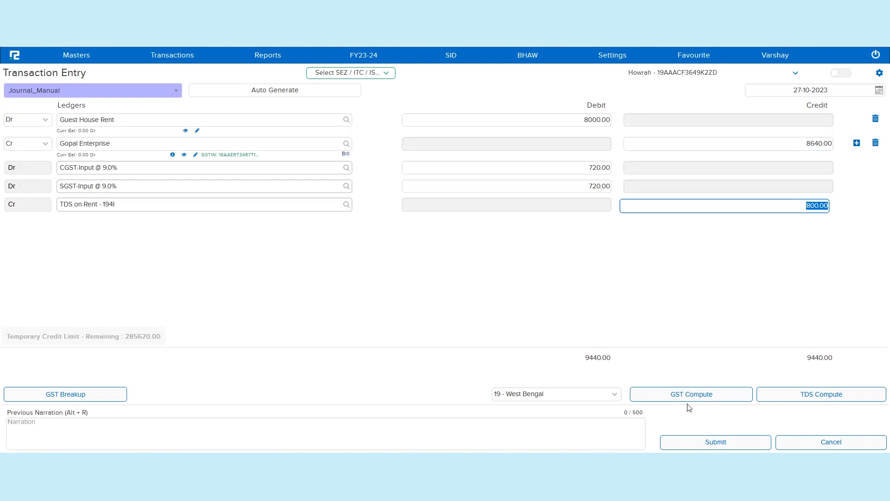
{"action": "left_click", "coordinate": [727, 445]}
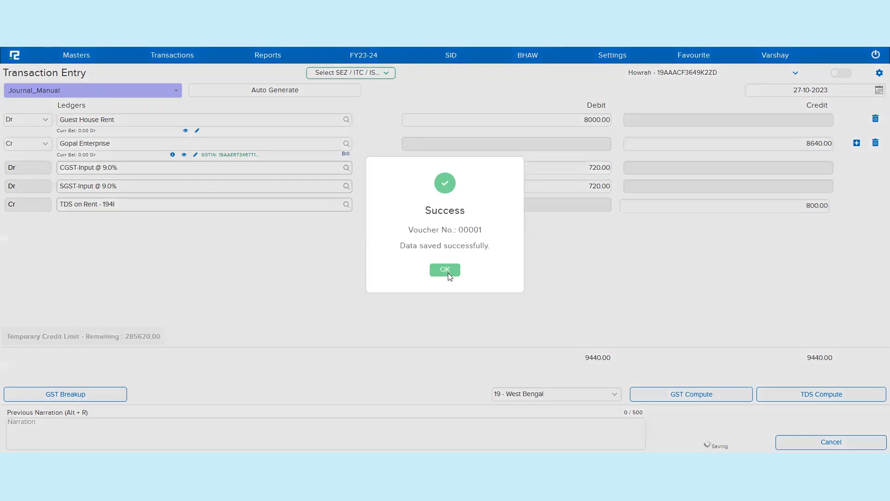
{"action": "left_click", "coordinate": [448, 273]}
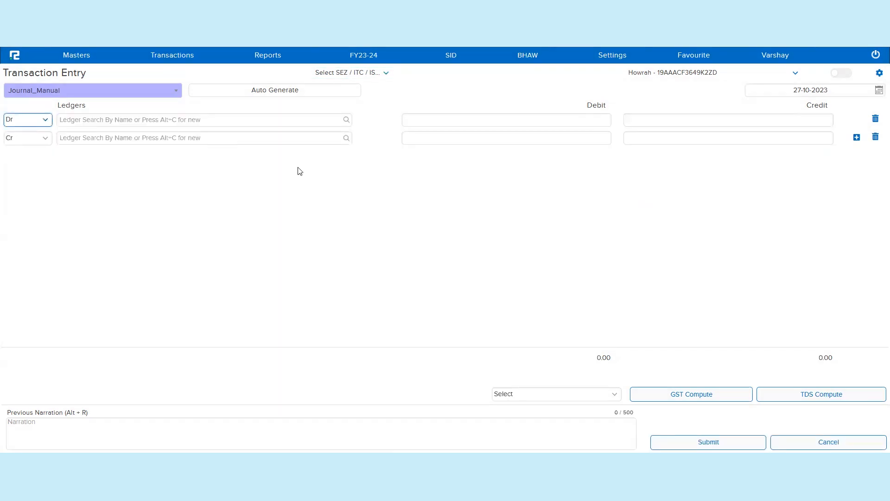
Step: Open the TDS payment report and search it for the period 27-10-2023 to 27-10-2023
{"action": "left_click", "coordinate": [273, 59]}
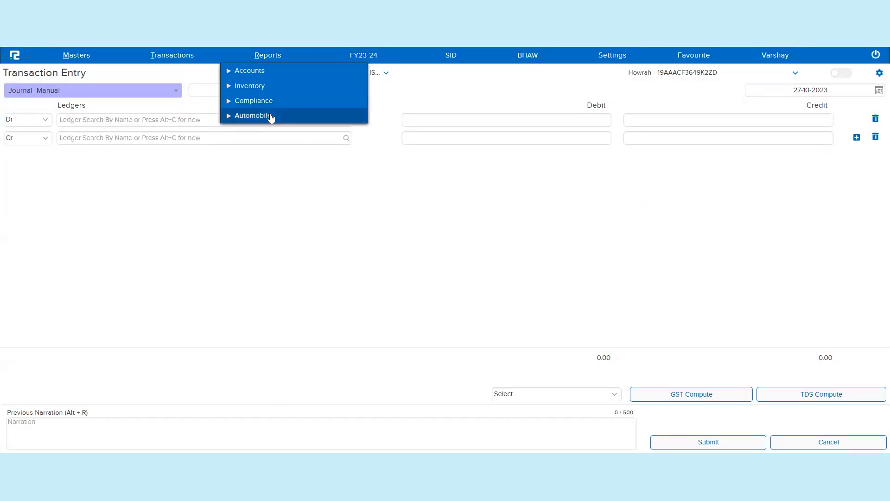
{"action": "left_click", "coordinate": [271, 116]}
{"action": "left_click", "coordinate": [261, 101]}
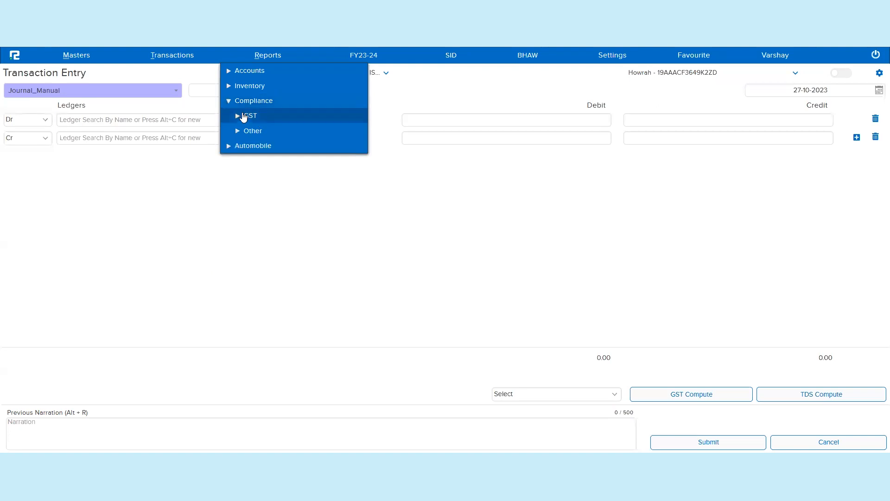
{"action": "left_click", "coordinate": [258, 134]}
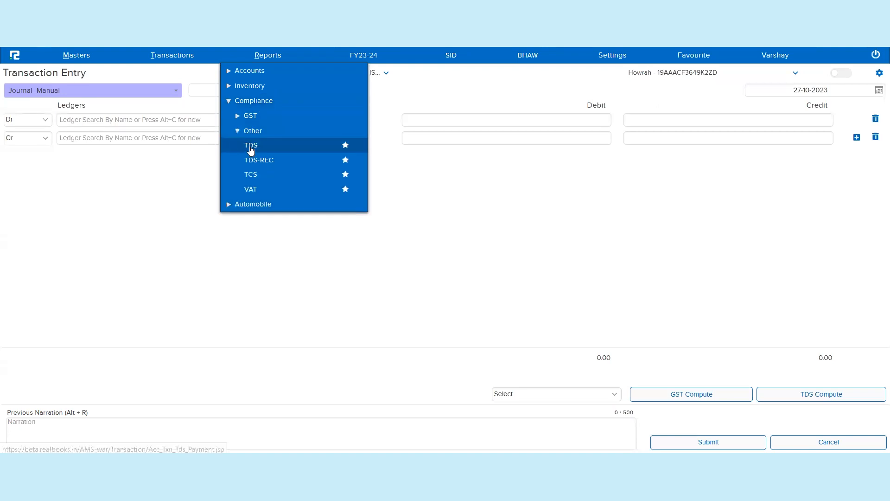
{"action": "left_click", "coordinate": [250, 146]}
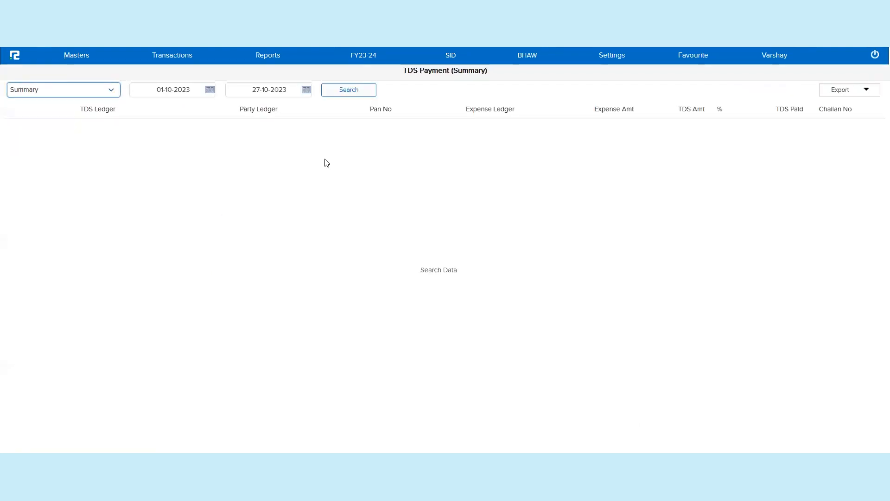
{"action": "left_click", "coordinate": [353, 91]}
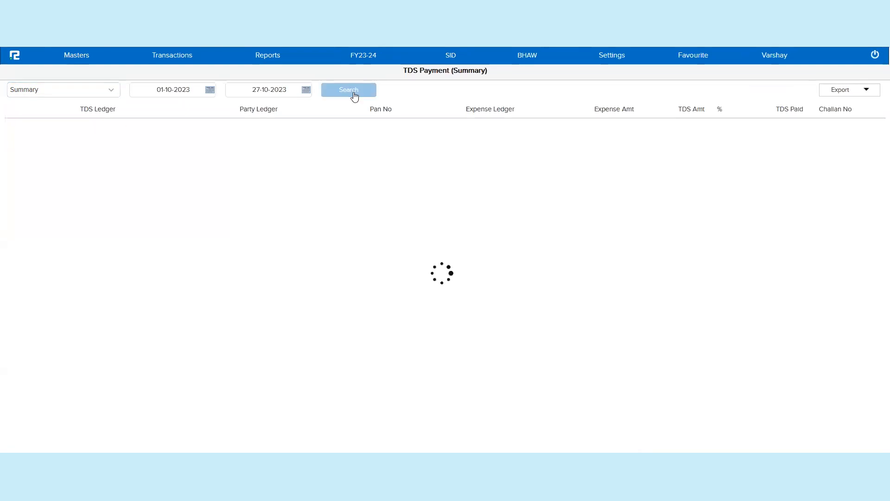
{"action": "left_click", "coordinate": [183, 91]}
{"action": "triple_click", "coordinate": [184, 92]}
{"action": "type", "text": "27"}
{"action": "key", "text": "Tab"}
{"action": "key", "text": "Tab"}
{"action": "key", "text": "Return"}
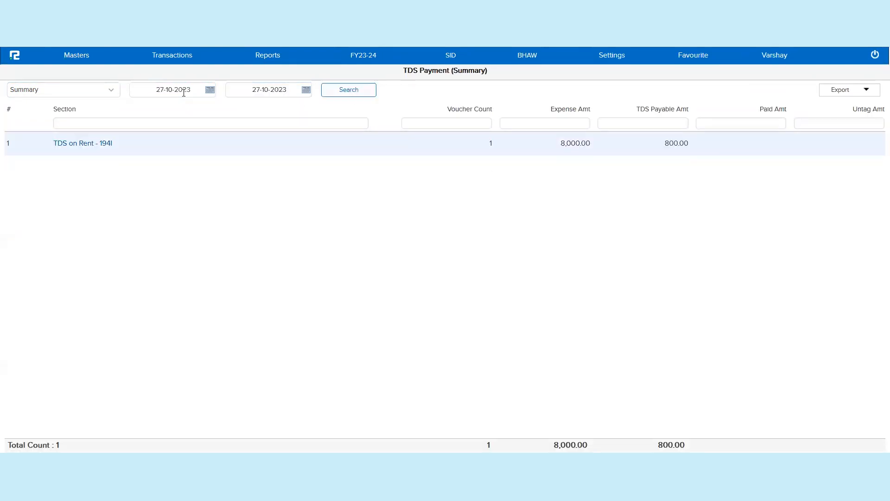
Step: Open the section-wise details for TDS on Rent - 194I and review the booked entry's columns
{"action": "left_click", "coordinate": [70, 147]}
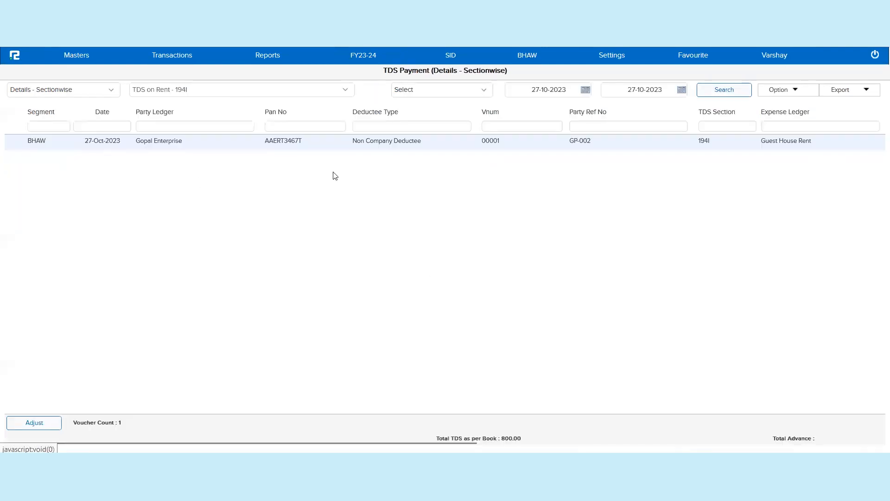
{"action": "scroll", "coordinate": [611, 210], "scroll_direction": "right", "scroll_amount": 10}
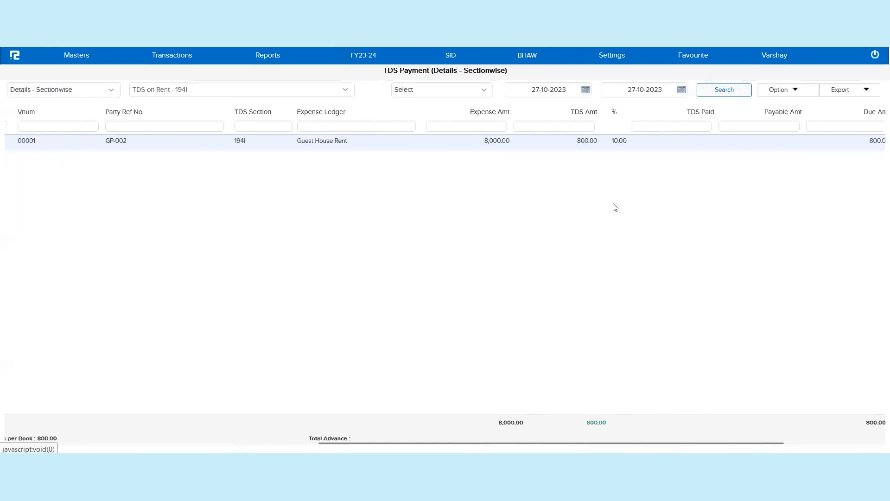
{"action": "scroll", "coordinate": [523, 217], "scroll_direction": "left", "scroll_amount": 10}
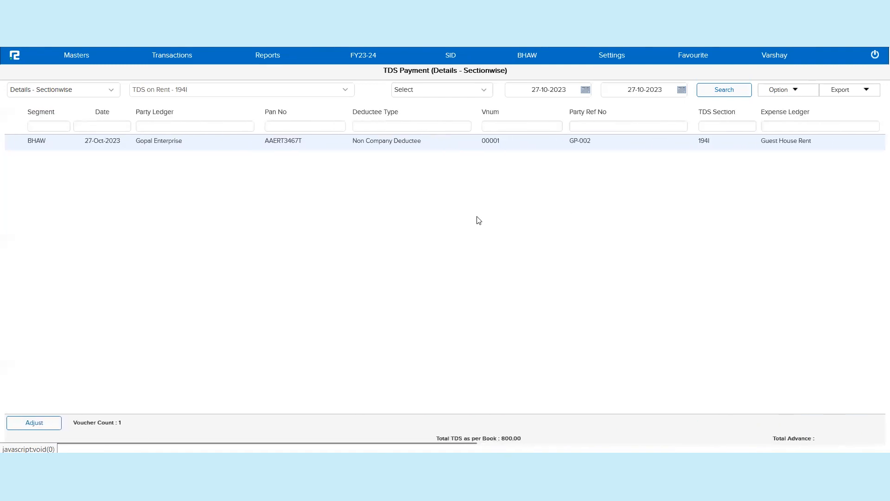